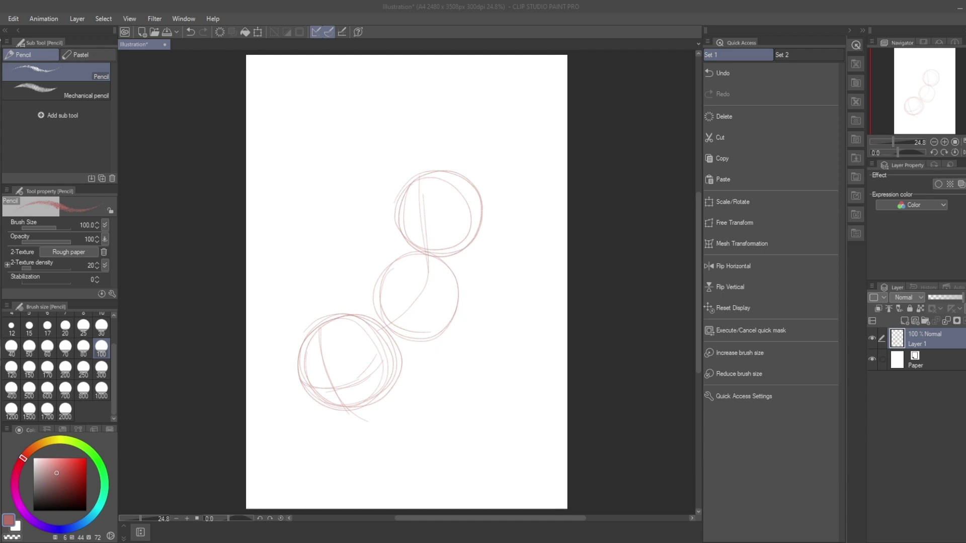
Step: On a new layer, trace over the bottom circle's sides and top
click(839, 26)
key(ctrl+shift+n)
drag(306, 345, 343, 414)
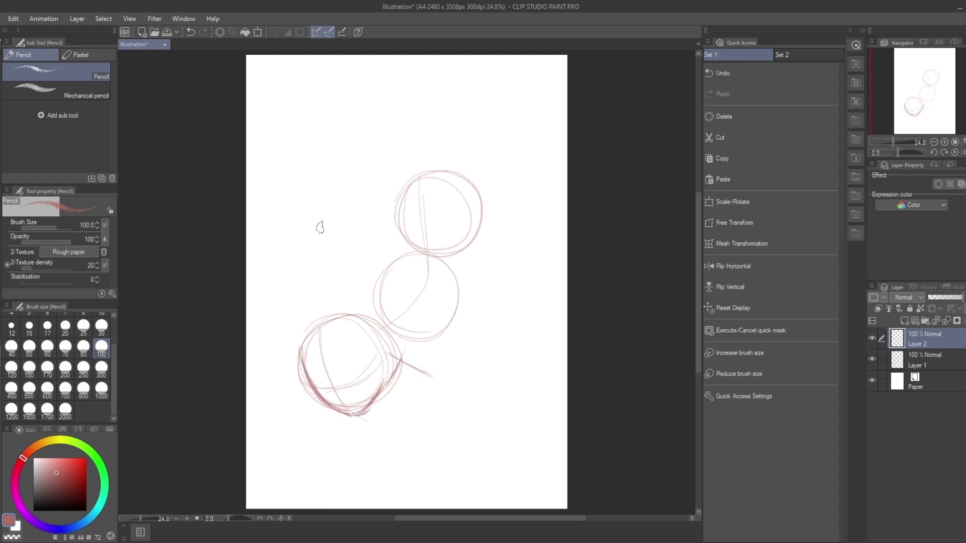
mouse_move(295, 354)
mouse_down()
mouse_move(367, 364)
mouse_move(380, 326)
mouse_up()
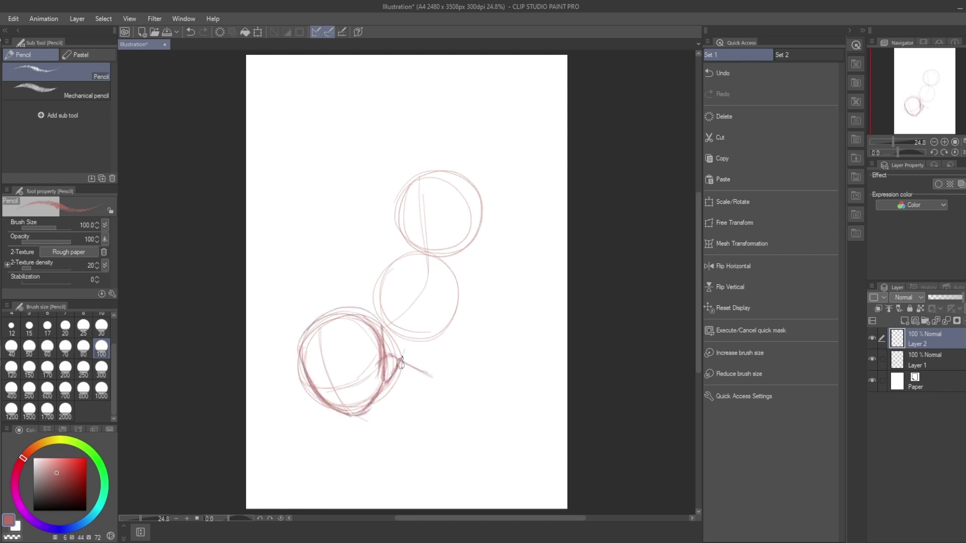
Step: Sketch a small circle beside the bottom circle and the top circle's left contour
key(e)
key(p)
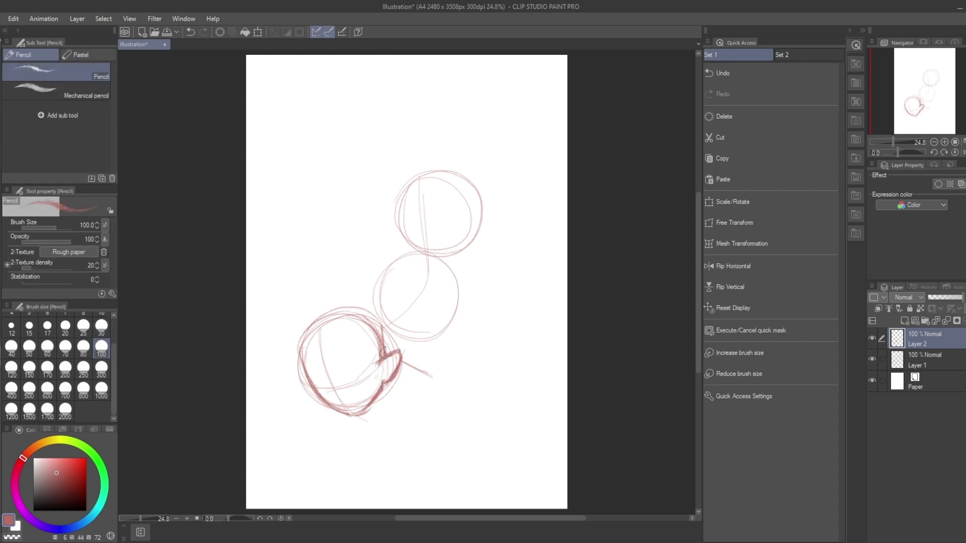
mouse_move(406, 370)
mouse_down()
mouse_move(432, 350)
mouse_move(427, 363)
mouse_move(458, 304)
mouse_up()
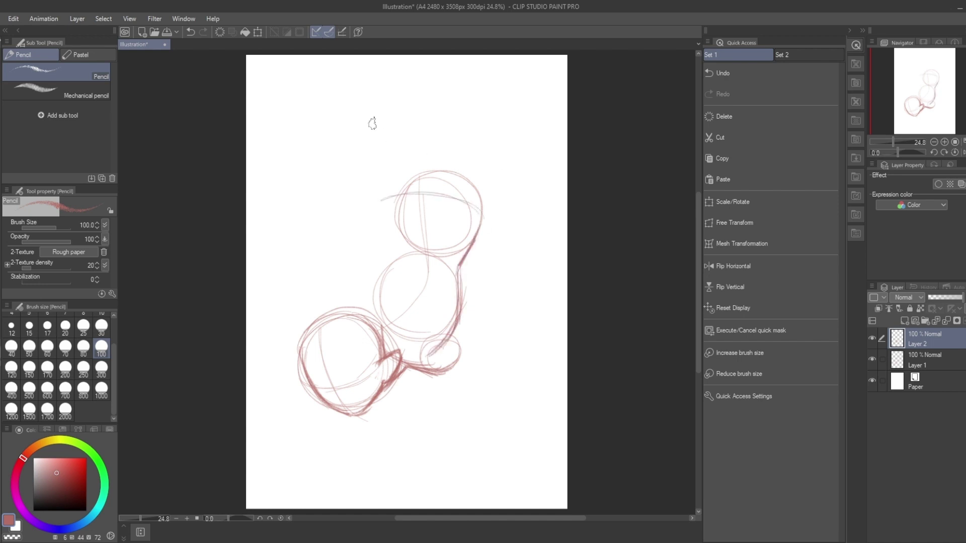
mouse_move(392, 181)
mouse_down()
mouse_move(392, 250)
mouse_move(399, 187)
mouse_move(482, 229)
mouse_move(447, 77)
mouse_up()
Step: Merge the contour layer into Layer 1, then shrink the sketch and move it lower
key(ctrl+t)
key(Escape)
key(ctrl+e)
key(ctrl+t)
drag(296, 123, 306, 177)
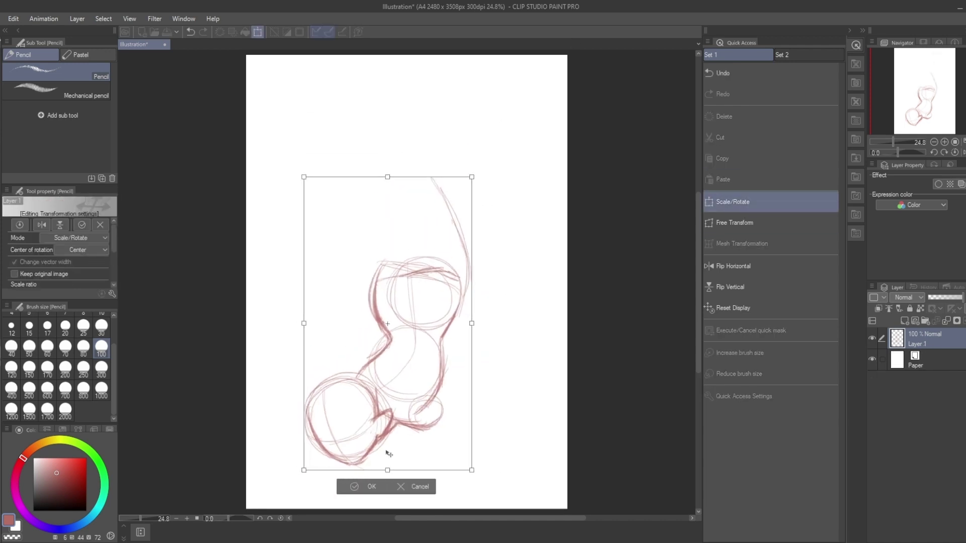
click(380, 483)
Step: Darken the torso line and outline the raised upper arm, checking it in a mirrored view
drag(414, 193, 412, 264)
drag(407, 145, 320, 188)
drag(377, 158, 277, 263)
drag(324, 189, 440, 143)
click(734, 266)
drag(376, 150, 510, 237)
mouse_move(374, 147)
mouse_down()
mouse_move(434, 150)
mouse_move(538, 230)
mouse_up()
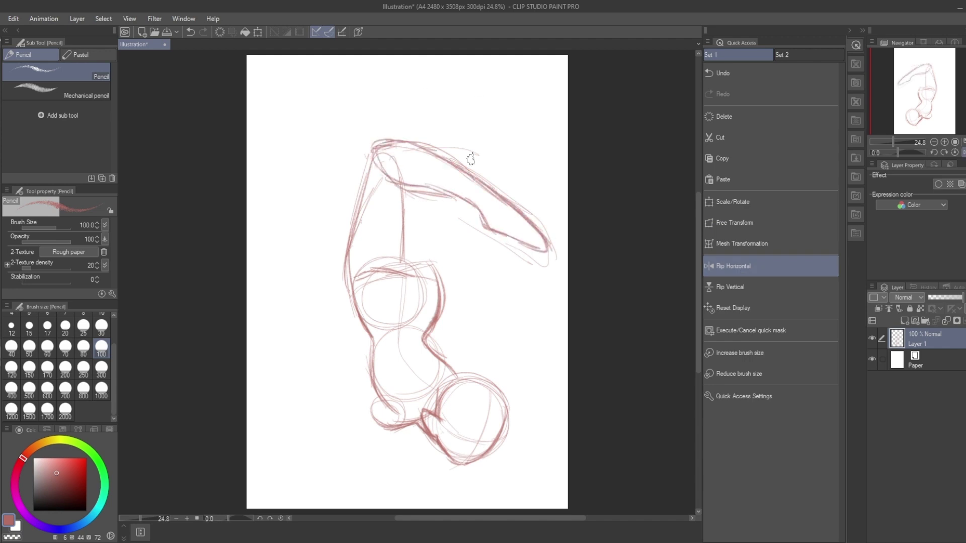
click(735, 266)
mouse_move(411, 208)
mouse_down()
mouse_move(352, 166)
mouse_move(374, 260)
mouse_up()
Step: Rotate the sketch about 30° clockwise, add a stroke above the arm, and shift it lower
click(732, 202)
drag(503, 201, 463, 311)
click(348, 507)
mouse_move(358, 86)
mouse_down()
mouse_move(410, 207)
mouse_move(387, 201)
mouse_move(365, 154)
mouse_up()
click(733, 202)
key(Return)
Step: Sketch the raised limb up to a hooked tip and reshape it with Free Transform
mouse_move(382, 187)
mouse_down()
mouse_move(308, 103)
mouse_move(402, 231)
mouse_up()
drag(335, 157, 360, 211)
drag(352, 186, 398, 250)
key(m)
key(ctrl+shift+t)
mouse_move(353, 59)
mouse_down()
mouse_move(367, 103)
mouse_move(354, 115)
mouse_up()
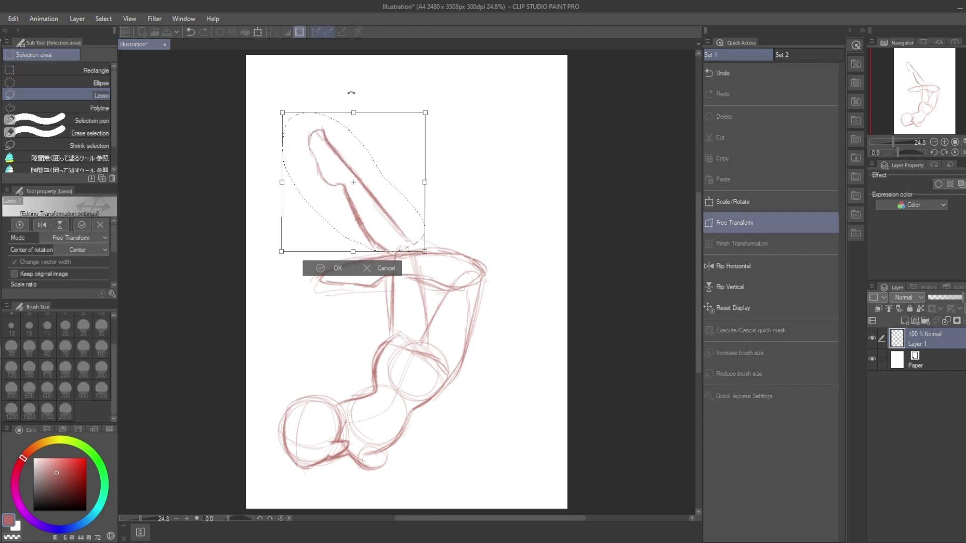
key(Return)
key(ctrl+d)
Step: Select the hip band and reshape it with Free Transform
drag(401, 277, 352, 253)
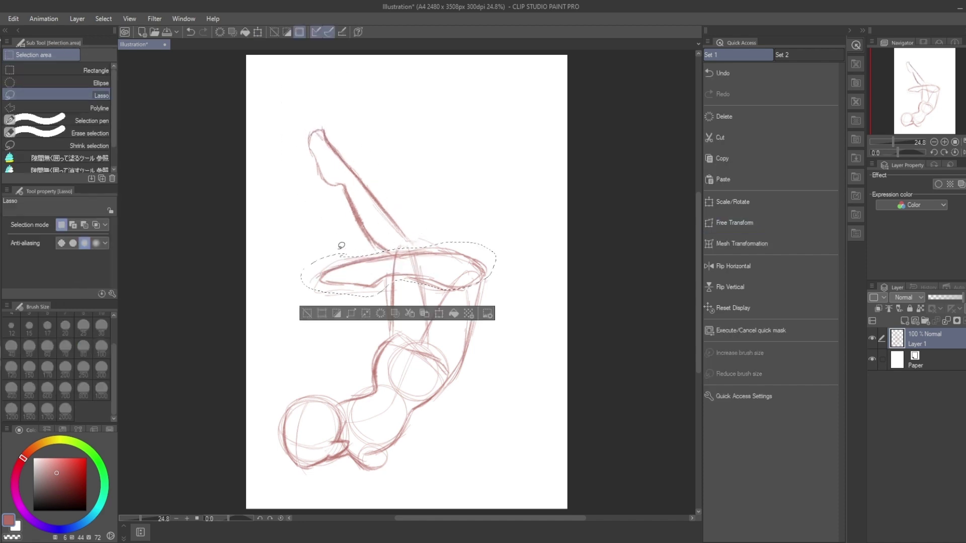
click(734, 222)
key(Return)
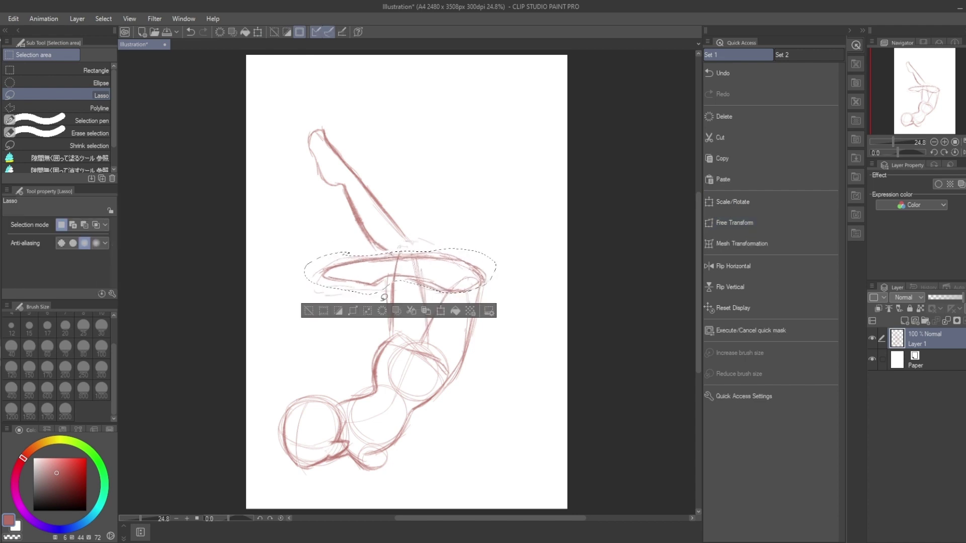
key(ctrl+d)
Step: Squash the whole figure down from the top and move it up and to the right
mouse_move(405, 155)
mouse_down()
mouse_move(367, 481)
mouse_move(405, 155)
mouse_up()
key(ctrl+t)
drag(408, 104, 408, 130)
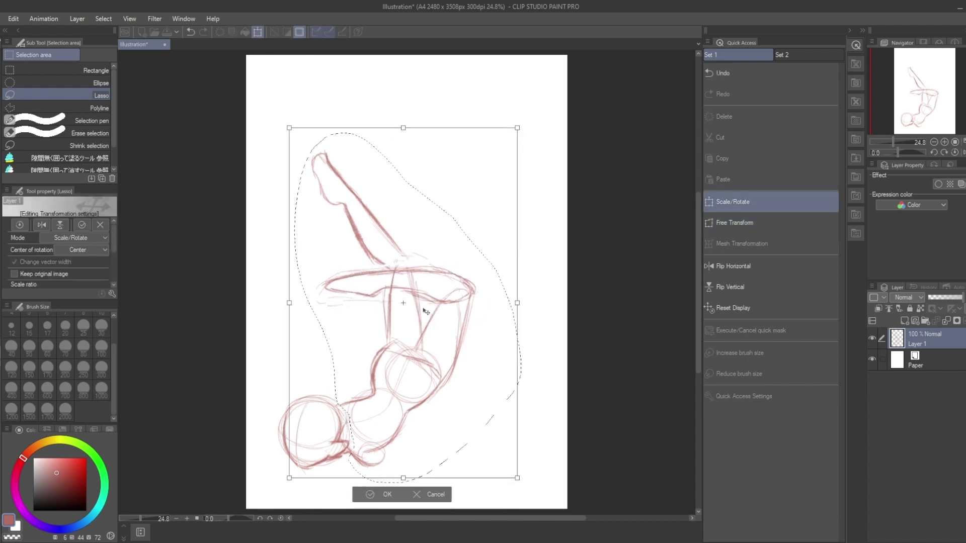
key(Return)
key(ctrl+d)
key(ctrl+t)
drag(365, 325, 417, 245)
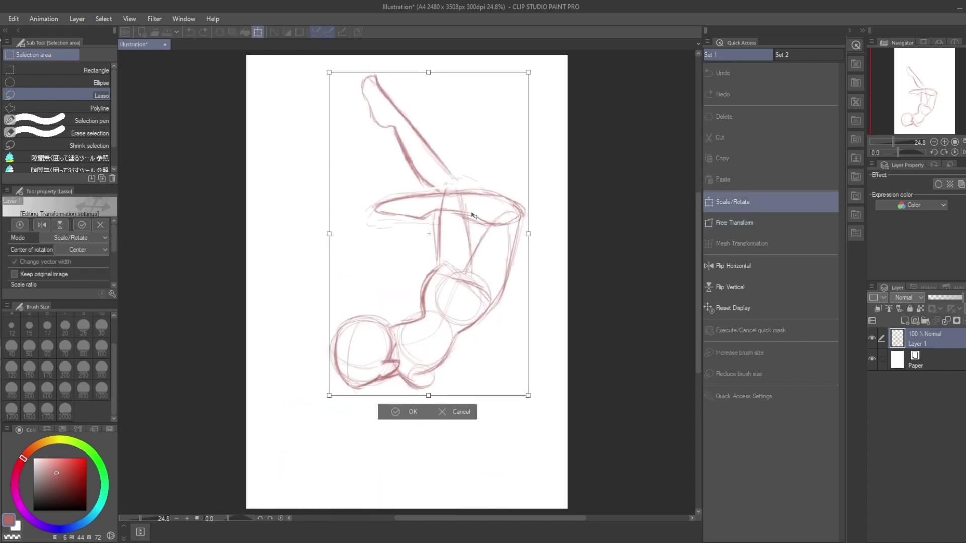
key(Return)
key(p)
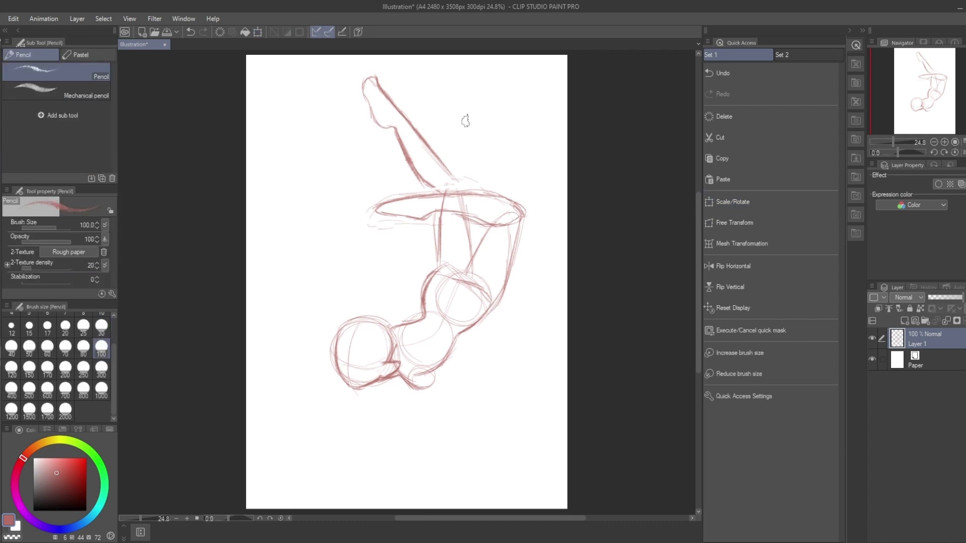
Step: Sketch the hips and the lower leg down toward the foot, erasing stray strokes
drag(483, 354, 427, 375)
drag(366, 395, 286, 482)
click(735, 266)
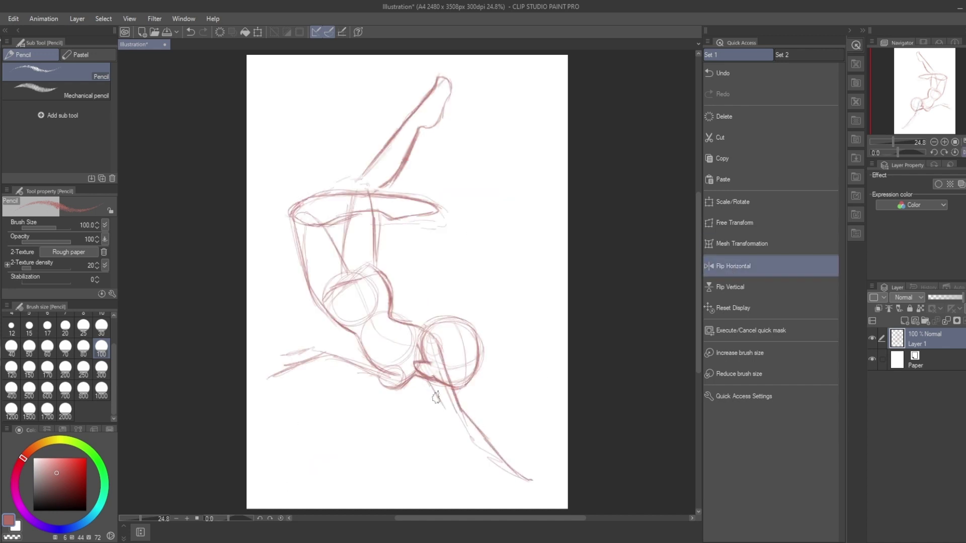
drag(423, 378, 487, 466)
click(735, 265)
key(e)
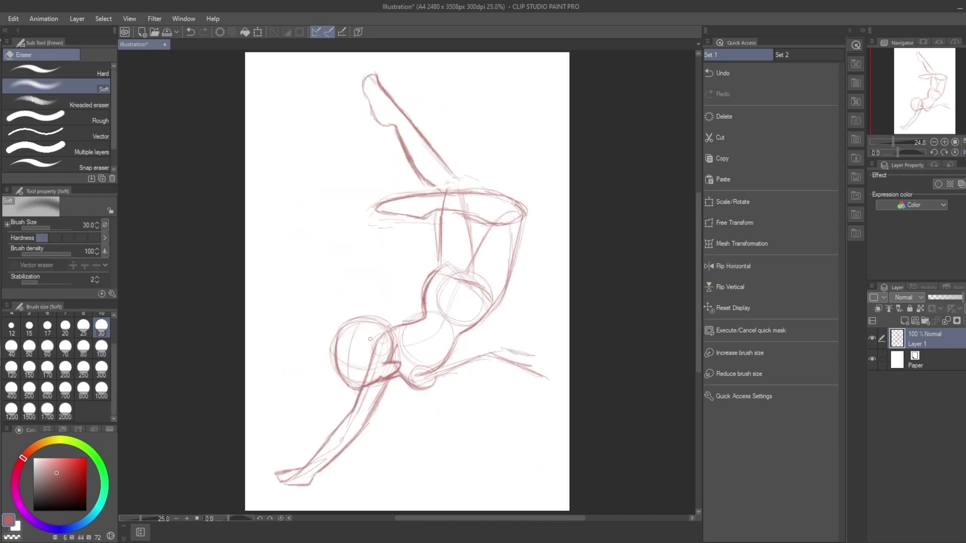
scroll(386, 352, up, 1)
drag(394, 409, 434, 283)
key(p)
Step: Refine the right leg's outline out to the end of the leg
mouse_move(447, 330)
mouse_down()
mouse_move(522, 302)
mouse_move(569, 300)
mouse_up()
drag(465, 305, 575, 271)
drag(573, 274, 640, 322)
drag(537, 298, 648, 349)
drag(439, 445, 399, 447)
drag(569, 334, 637, 340)
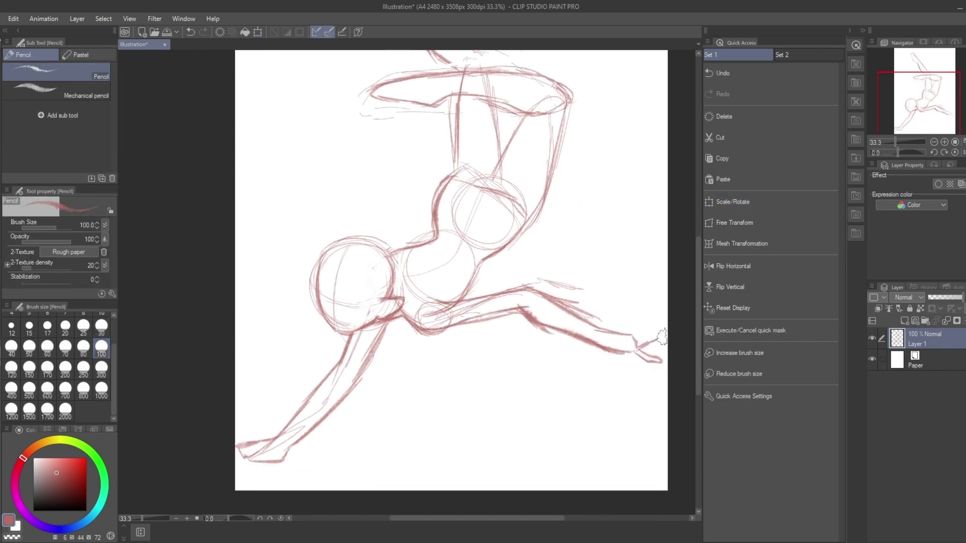
key(e)
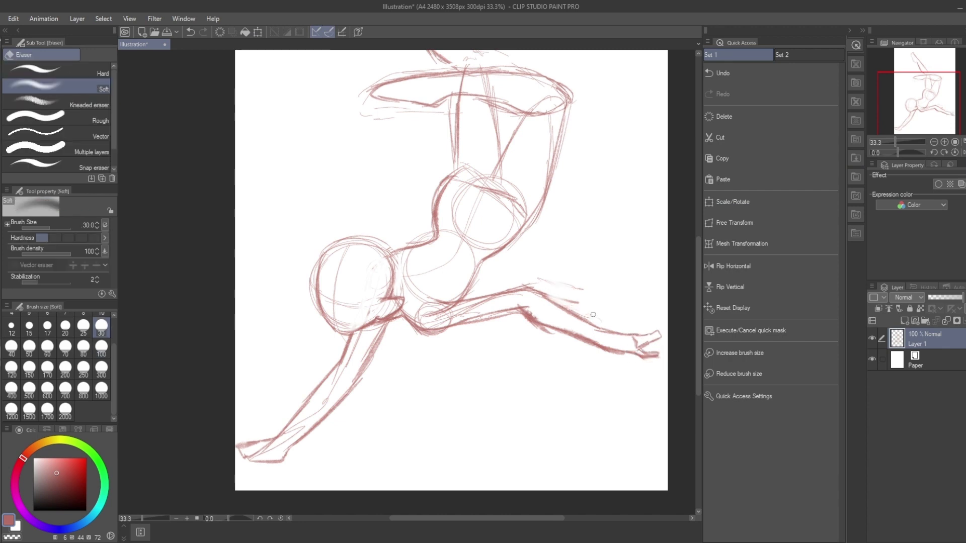
mouse_move(479, 289)
mouse_down()
mouse_move(475, 327)
mouse_move(524, 322)
mouse_up()
key(p)
Step: Rotate the lower arm up-left and reshape the bottom of the lower leg with Free Transform
key(m)
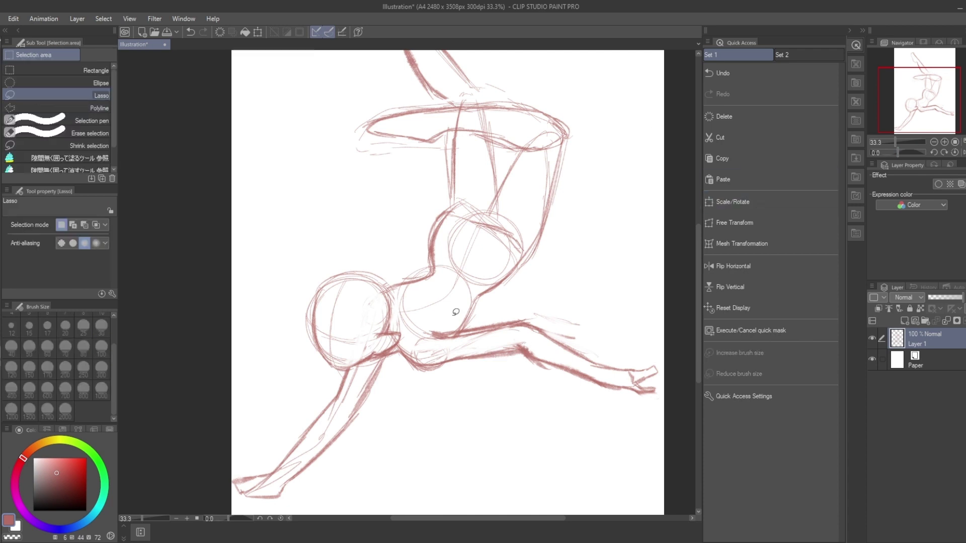
drag(433, 326, 402, 345)
click(725, 229)
drag(664, 306, 619, 353)
key(Return)
drag(384, 362, 375, 355)
click(734, 222)
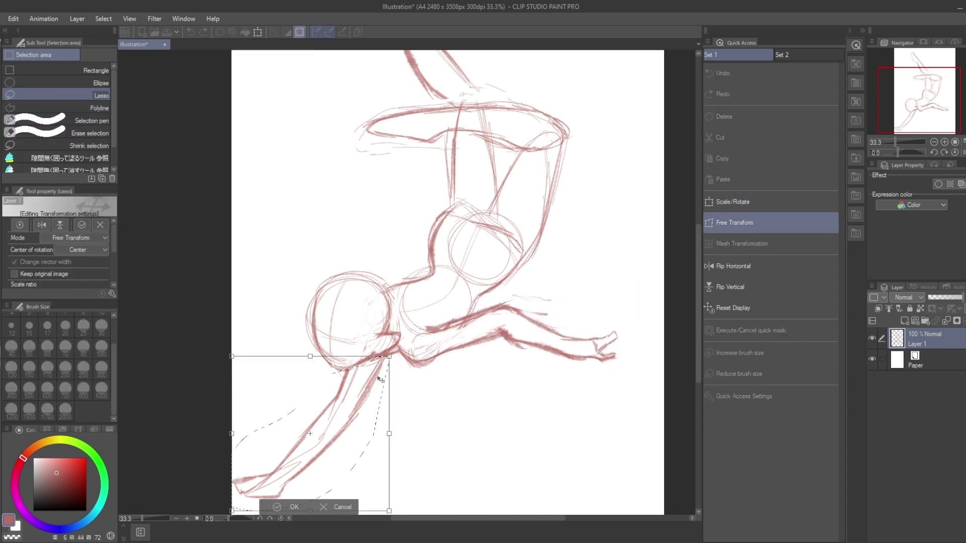
drag(327, 495, 374, 363)
key(Return)
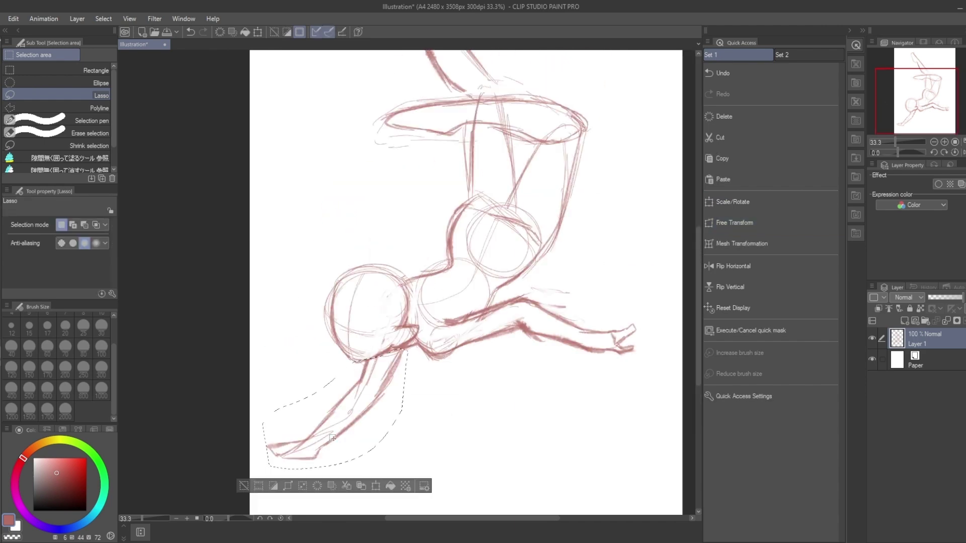
key(ctrl+d)
Step: Confirm the transform and lengthen the foot
click(733, 265)
scroll(606, 180, down, 1)
key(Return)
key(p)
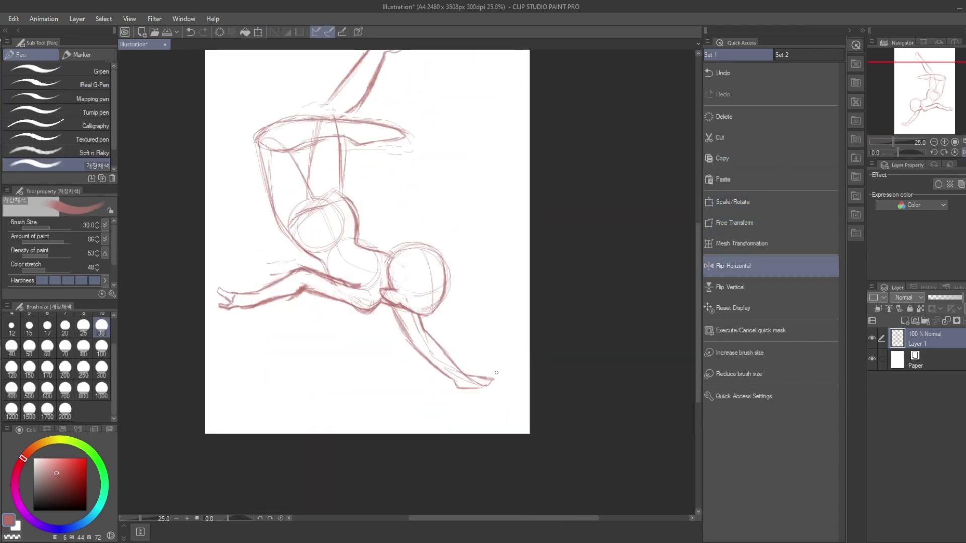
scroll(503, 453, up, 3)
mouse_move(487, 348)
mouse_down()
mouse_move(567, 346)
mouse_move(574, 317)
mouse_up()
scroll(553, 332, down, 2)
drag(958, 101, 949, 85)
scroll(322, 342, up, 2)
Step: Add and refine the hand's fingers, and lighten faint strokes near the upper leg
drag(307, 372, 251, 373)
key(e)
key(p)
drag(259, 317, 294, 335)
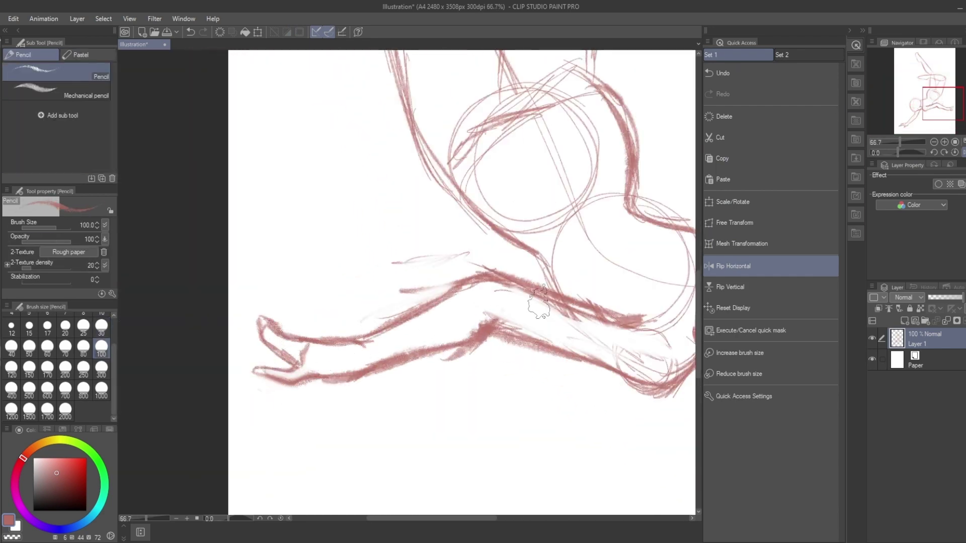
key(e)
mouse_move(644, 317)
mouse_down()
mouse_move(461, 313)
mouse_move(554, 342)
mouse_up()
key(p)
Step: Erase faint strokes around the hip band
scroll(517, 285, down, 2)
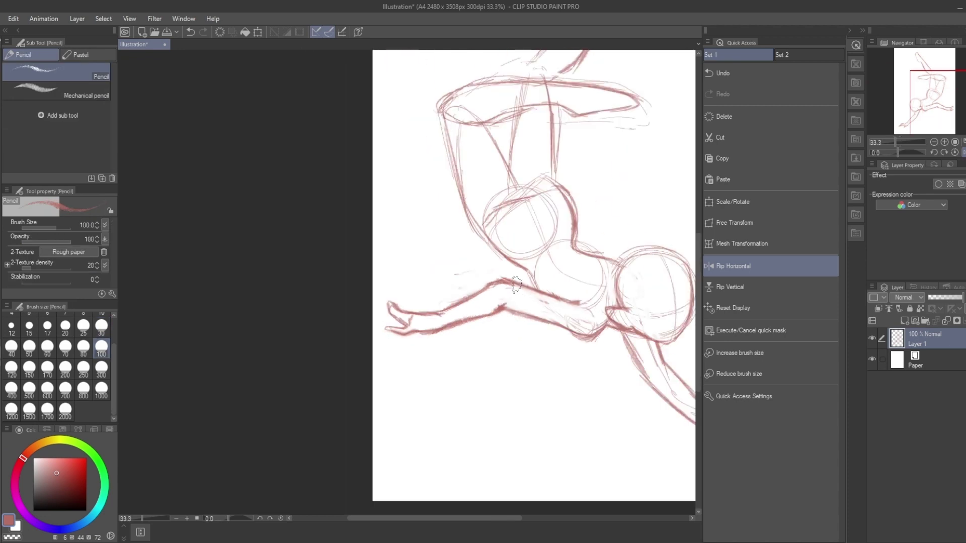
scroll(935, 88, up, 2)
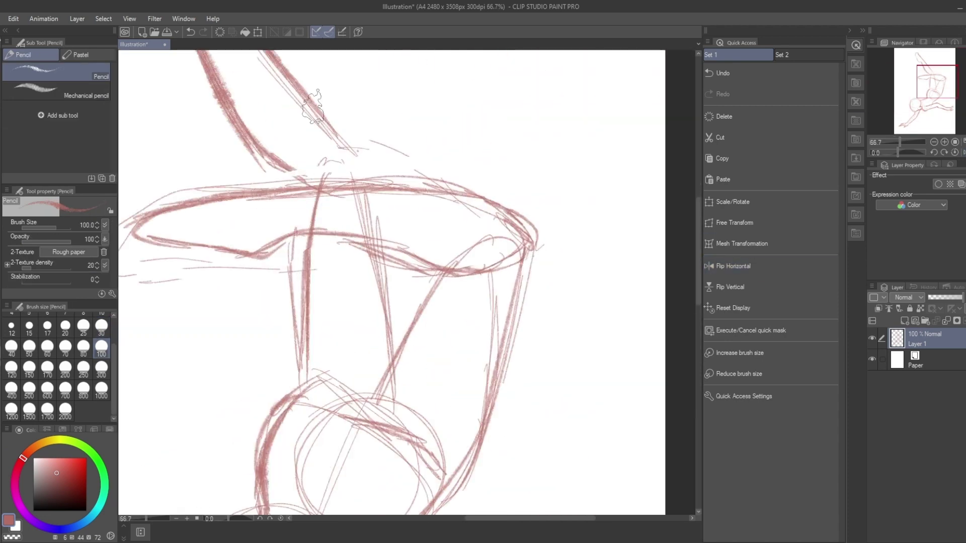
key(e)
drag(255, 218, 297, 353)
mouse_move(302, 191)
mouse_down()
mouse_move(399, 244)
mouse_move(498, 266)
mouse_up()
key(p)
Step: Darken the hip band's underside, the left and right body contours, and the middle torso lines
drag(367, 176, 533, 246)
drag(297, 232, 488, 271)
drag(531, 236, 468, 450)
drag(251, 136, 301, 186)
drag(309, 237, 296, 400)
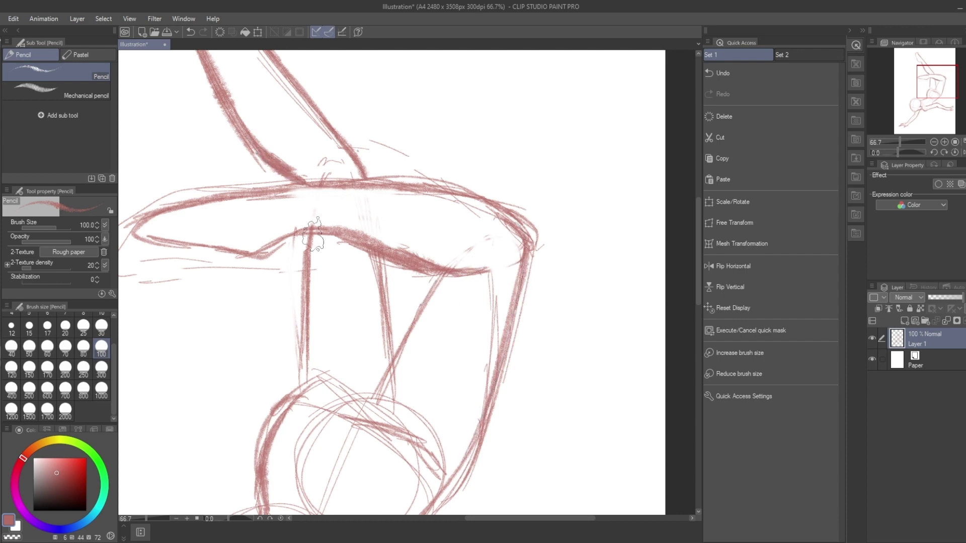
drag(395, 259, 383, 370)
drag(432, 292, 370, 407)
Step: In a mirrored view, add torso and hip-junction strokes and strengthen the left body contour
click(734, 265)
drag(347, 309, 395, 322)
key(p)
mouse_move(412, 279)
mouse_down()
mouse_move(445, 308)
mouse_move(476, 382)
mouse_move(468, 413)
mouse_up()
key(p)
scroll(462, 388, down, 1)
drag(315, 346, 402, 457)
scroll(402, 352, down, 1)
click(741, 267)
Step: On a new layer, sketch a large sweeping arc down to the torso
scroll(478, 305, down, 2)
scroll(478, 306, up, 1)
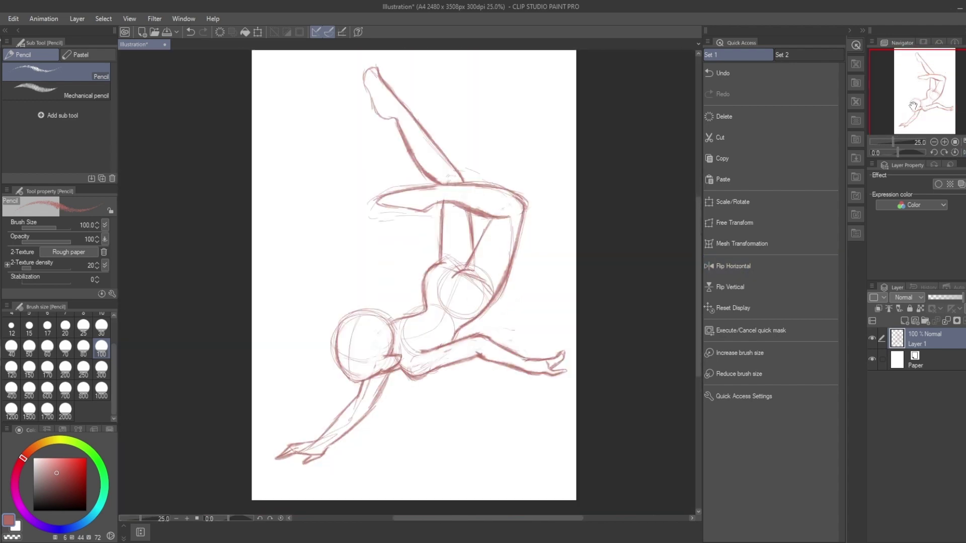
scroll(408, 277, down, 1)
scroll(408, 277, up, 1)
key(ctrl+shift+n)
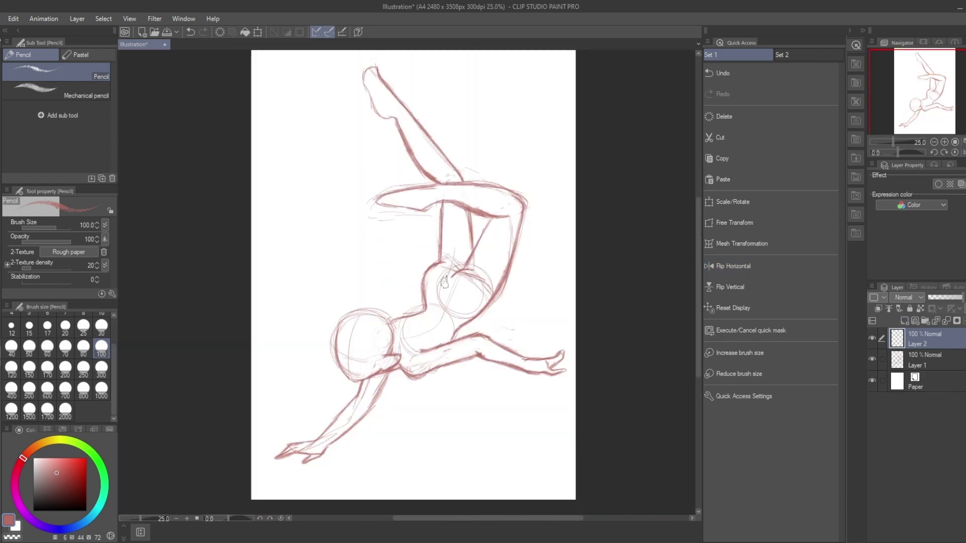
mouse_move(410, 64)
mouse_down()
mouse_move(375, 166)
mouse_move(438, 262)
mouse_move(441, 235)
mouse_up()
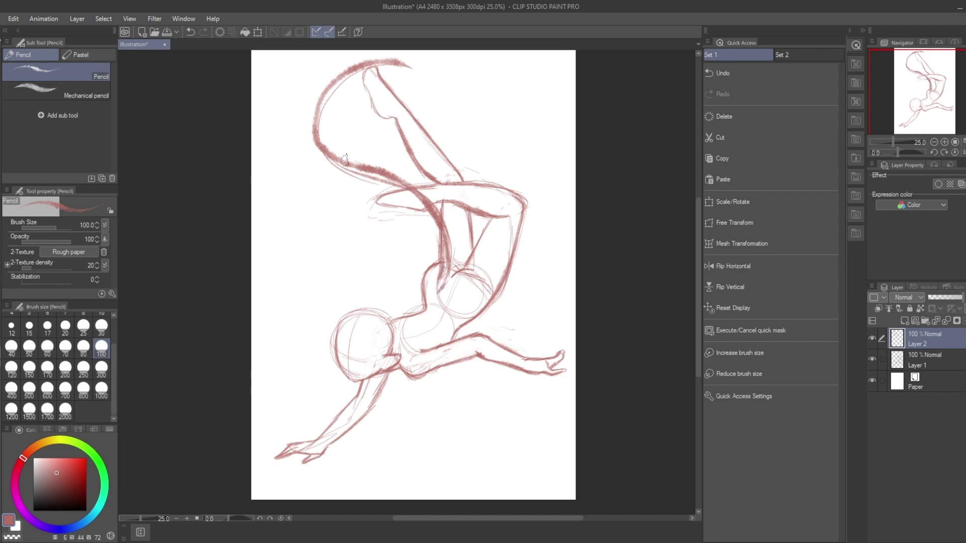
Step: Erase parts of the leg strokes and add a small loop near the head top
key(e)
scroll(402, 226, up, 2)
scroll(403, 226, down, 1)
drag(460, 131, 465, 206)
key(p)
scroll(318, 228, up, 5)
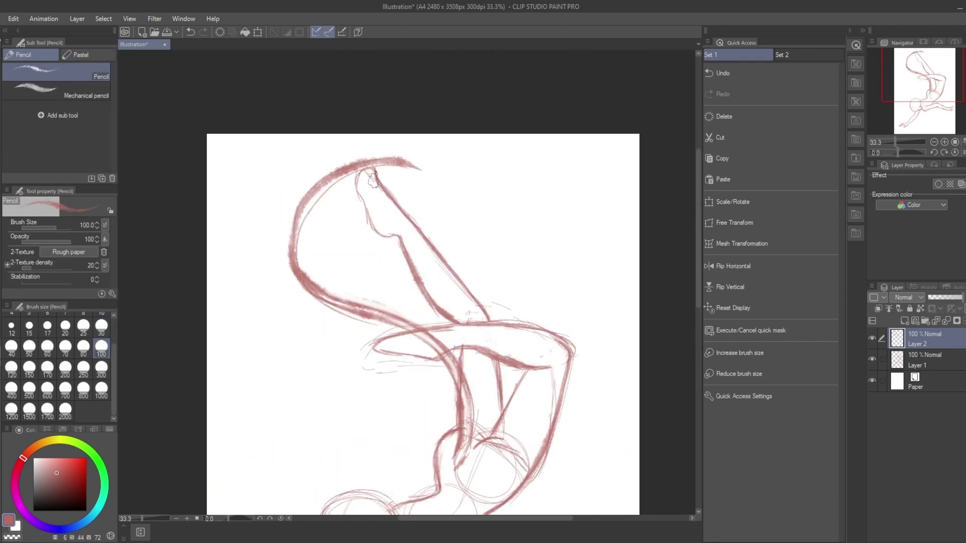
key(p)
key(p)
mouse_move(352, 171)
mouse_down()
mouse_move(382, 179)
mouse_move(374, 185)
mouse_move(418, 160)
mouse_up()
mouse_move(938, 73)
mouse_down()
mouse_move(928, 91)
mouse_move(935, 105)
mouse_up()
Step: Sketch trial cape and back contours on another new layer, then delete that layer
key(ctrl+shift+n)
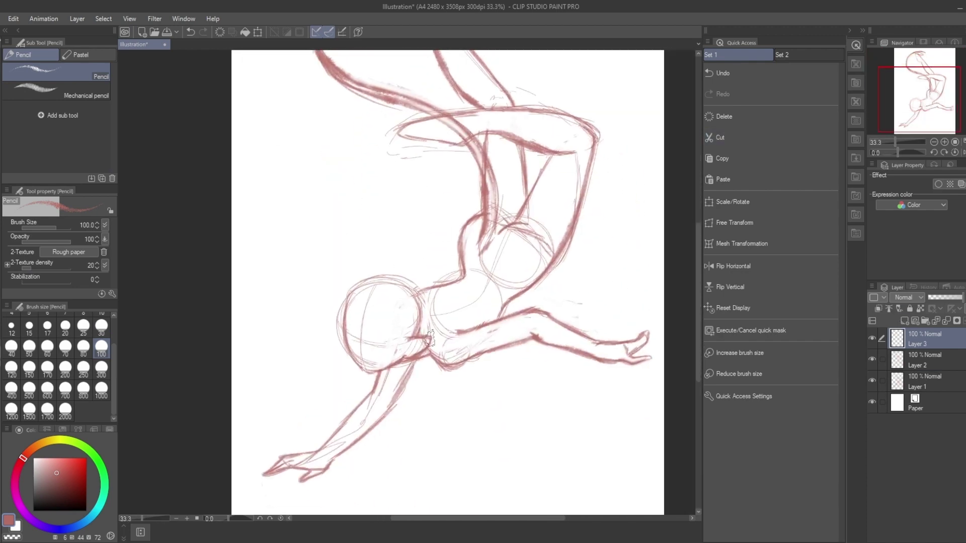
mouse_move(628, 415)
mouse_down()
mouse_move(621, 341)
mouse_move(556, 254)
mouse_up()
drag(475, 240, 371, 205)
drag(378, 273, 423, 202)
drag(456, 218, 455, 174)
drag(498, 239, 495, 179)
drag(525, 251, 581, 236)
drag(433, 352, 615, 384)
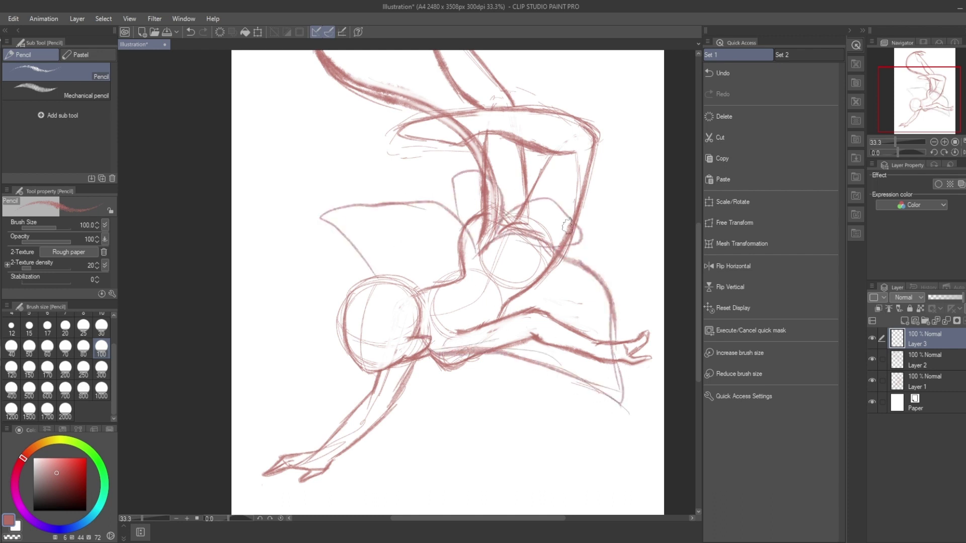
key(Delete)
Step: Add a new empty layer for the face and check the head in mirrored view
key(e)
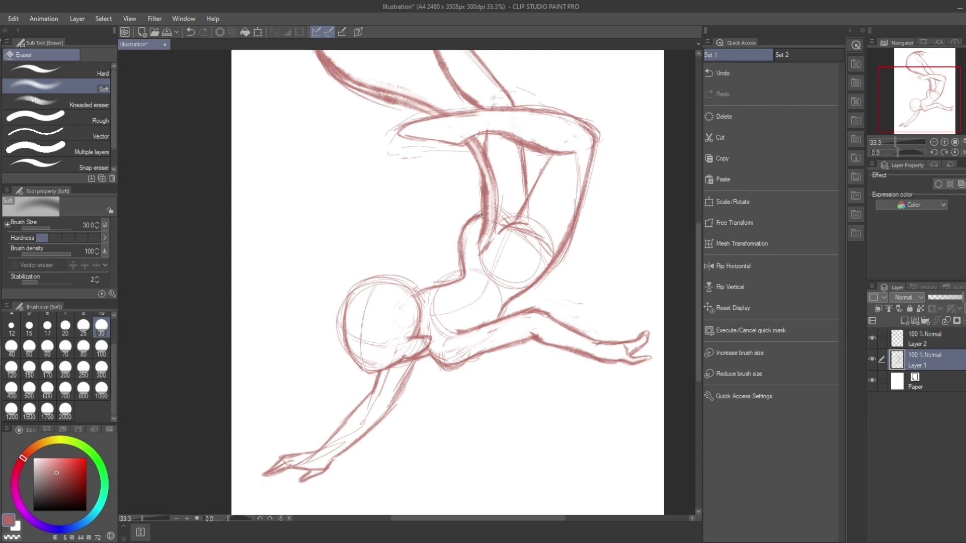
scroll(423, 201, up, 3)
scroll(402, 252, down, 3)
key(ctrl+shift+n)
key(p)
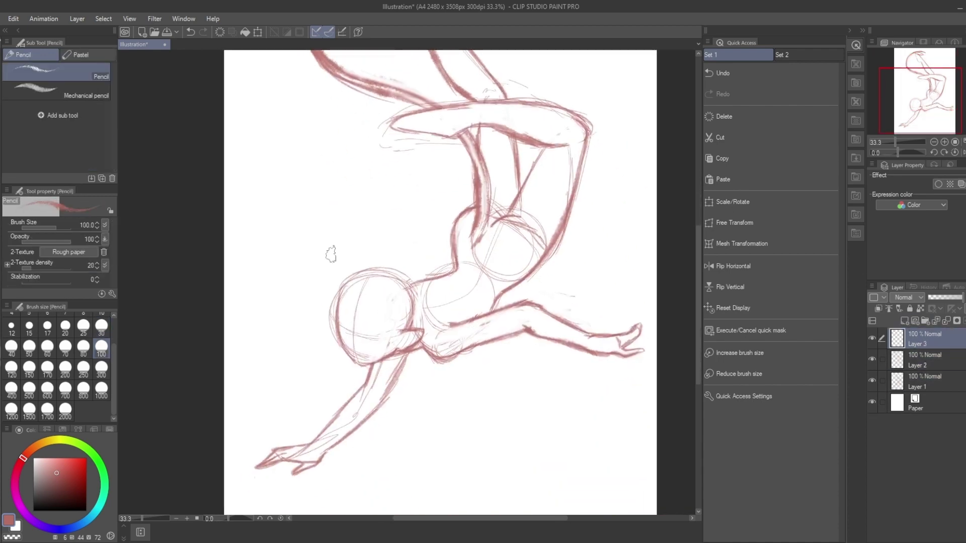
scroll(353, 280, up, 2)
click(735, 266)
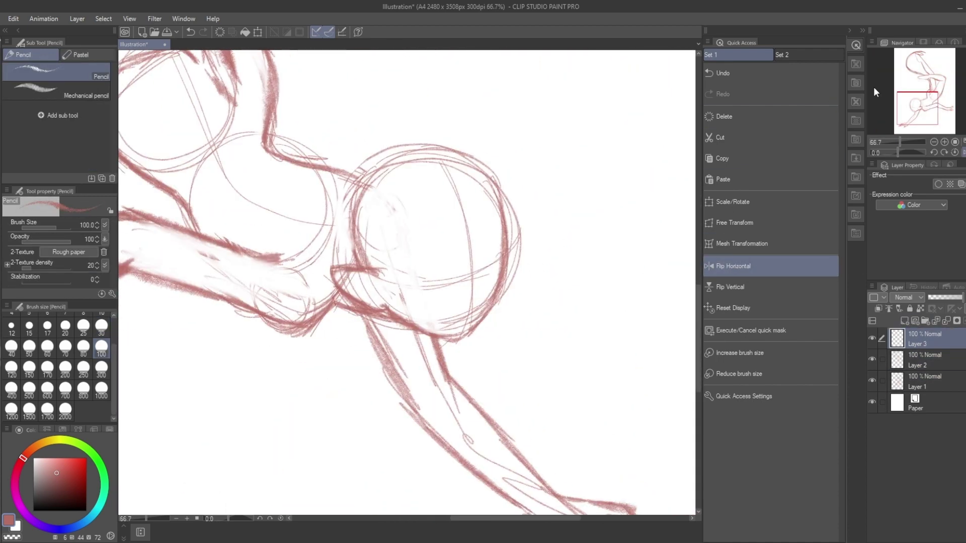
scroll(508, 242, up, 3)
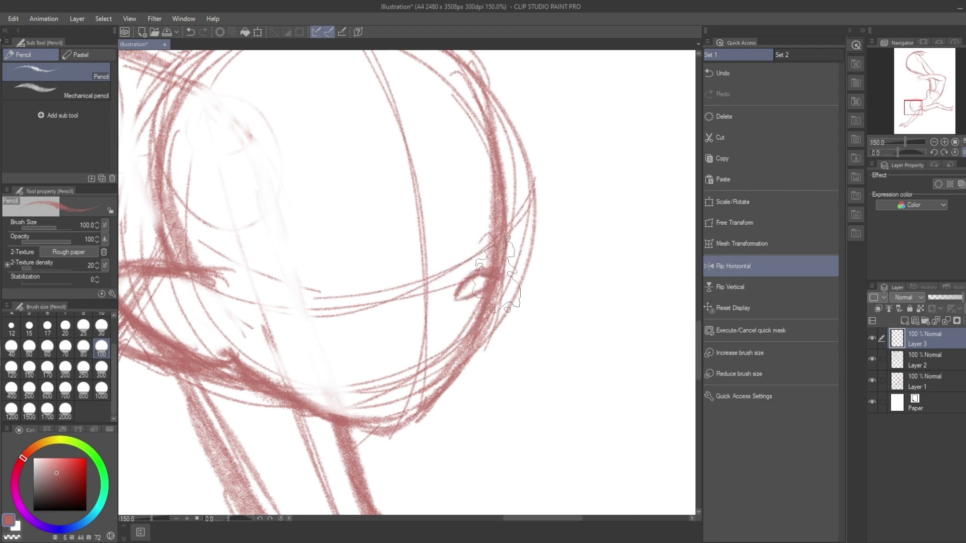
click(735, 266)
Step: Draw the right and left almond eye outlines, using a pencil size of 30
mouse_move(485, 280)
mouse_down()
mouse_move(431, 272)
mouse_move(421, 302)
mouse_up()
key(e)
drag(332, 274, 483, 314)
key(p)
click(101, 326)
mouse_move(343, 265)
mouse_down()
mouse_move(302, 269)
mouse_move(360, 310)
mouse_up()
click(736, 266)
drag(297, 302, 397, 318)
scroll(398, 318, down, 4)
Step: Resize the eyes with Scale/Rotate and dot in both pupils
key(ctrl+t)
scroll(428, 290, up, 2)
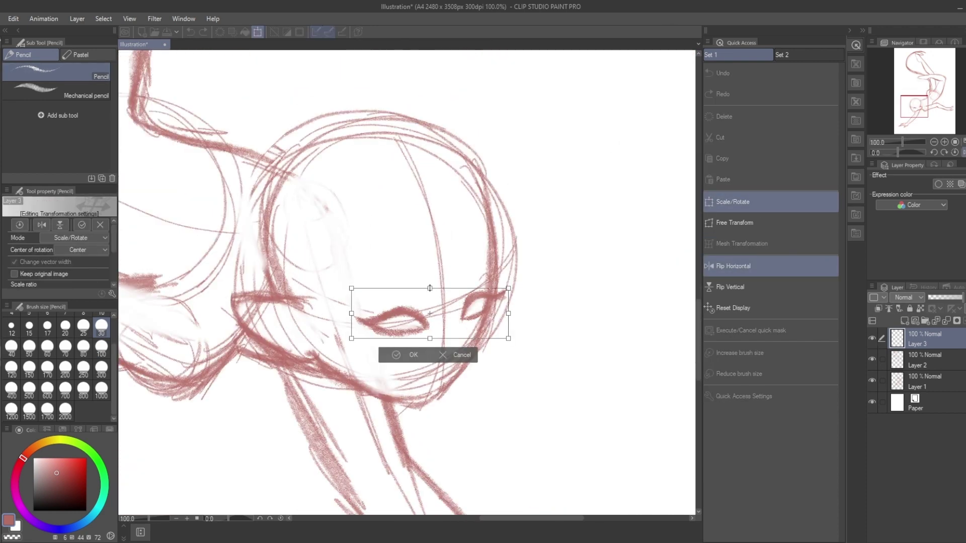
key(Return)
key(e)
key(p)
scroll(459, 274, up, 2)
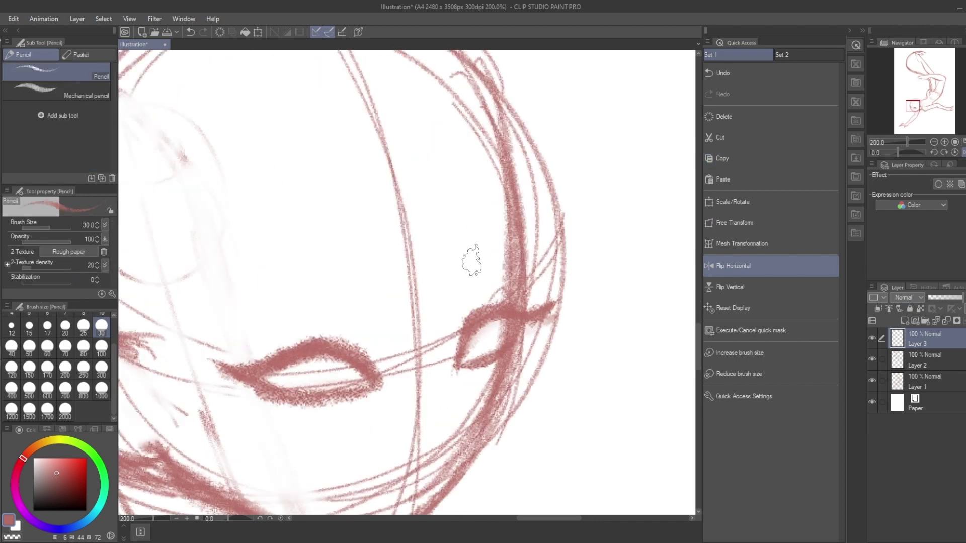
drag(458, 274, 460, 275)
drag(348, 272, 348, 273)
scroll(387, 296, down, 1)
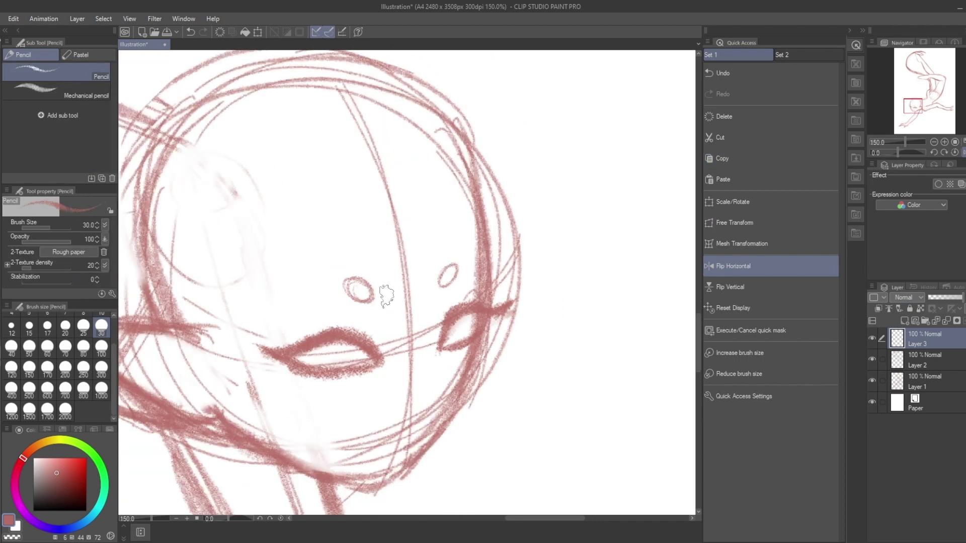
scroll(386, 296, down, 1)
scroll(417, 348, up, 2)
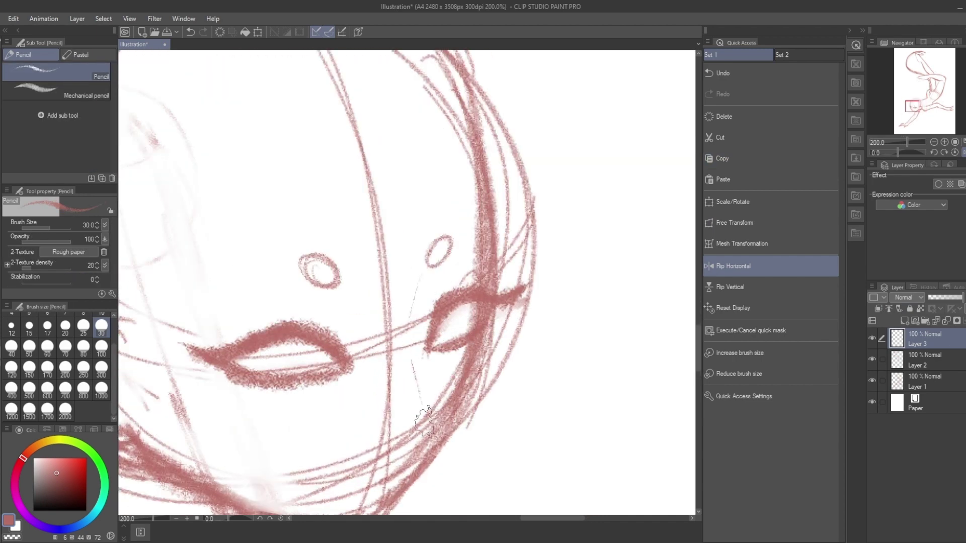
scroll(387, 383, up, 1)
Step: Erase the centre face guidelines with the soft eraser
key(e)
scroll(387, 301, down, 2)
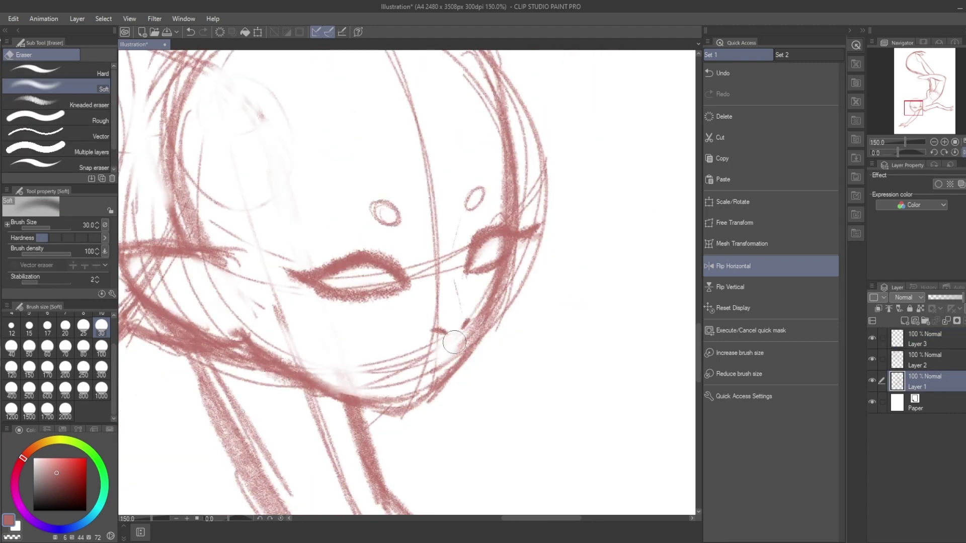
drag(428, 206, 432, 357)
scroll(250, 201, down, 2)
scroll(502, 113, up, 2)
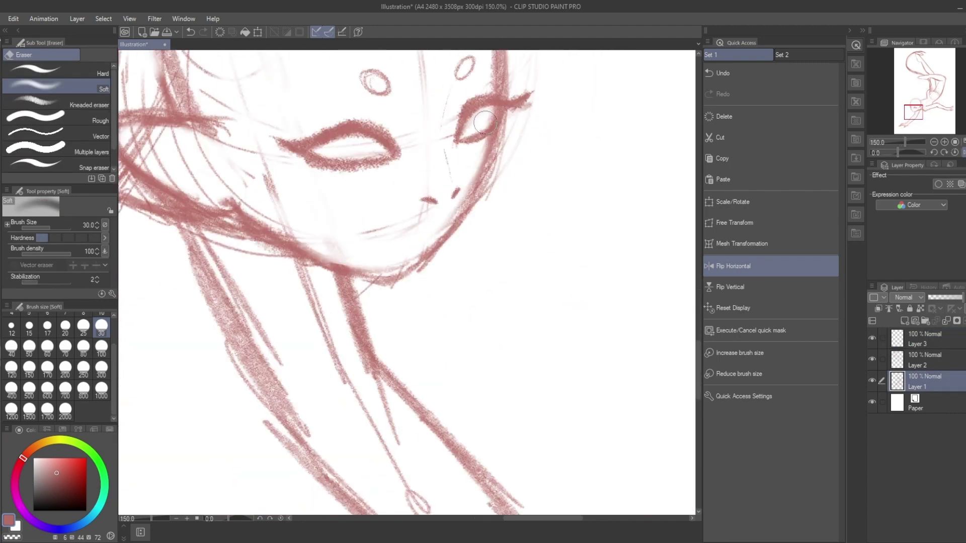
Step: Darken the cheek and lower jaw lines with the pencil
key(p)
drag(501, 113, 438, 272)
key(h)
mouse_move(347, 237)
mouse_down()
mouse_move(438, 282)
mouse_move(466, 275)
mouse_up()
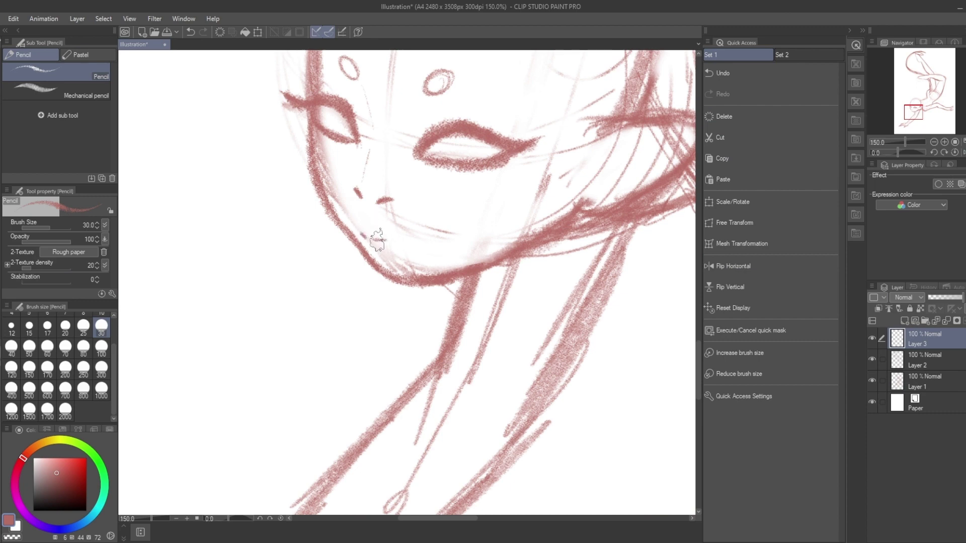
Step: Draw full upper and lower lips and a chin line beneath them
scroll(352, 226, up, 3)
drag(259, 248, 319, 276)
scroll(319, 276, down, 2)
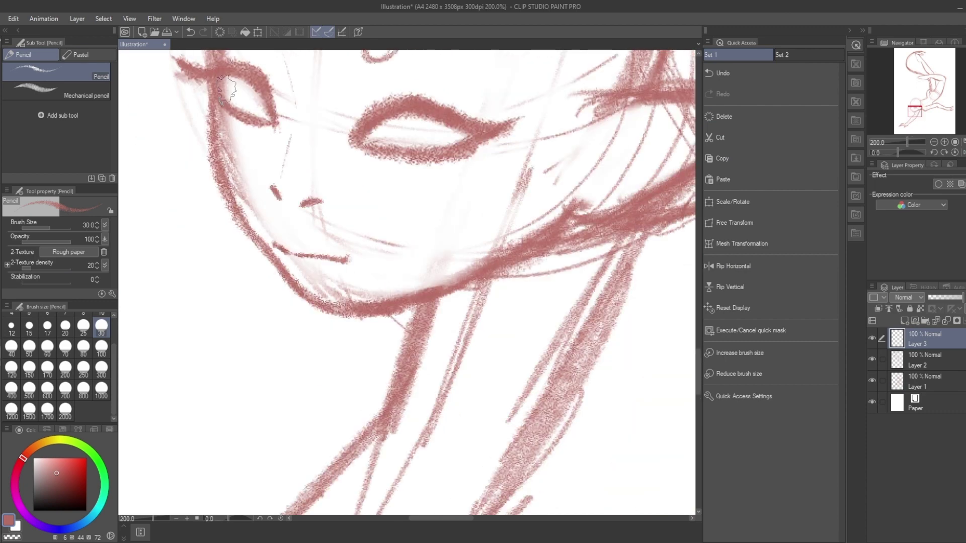
mouse_move(285, 236)
mouse_down()
mouse_move(331, 261)
mouse_move(284, 259)
mouse_up()
mouse_move(274, 227)
mouse_down()
mouse_move(340, 249)
mouse_move(314, 259)
mouse_move(333, 251)
mouse_up()
scroll(332, 252, down, 2)
mouse_move(272, 251)
mouse_down()
mouse_move(312, 287)
mouse_move(347, 282)
mouse_up()
scroll(370, 288, down, 2)
Step: Lasso-select the nose and mouth and move them into place
key(m)
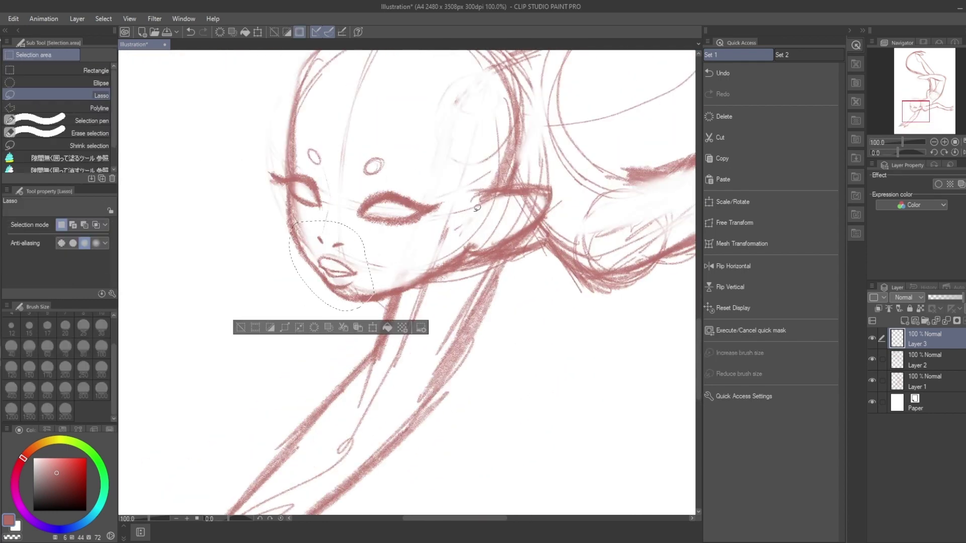
mouse_move(294, 227)
mouse_down()
mouse_move(365, 247)
mouse_move(303, 238)
mouse_move(318, 258)
mouse_up()
key(ctrl+t)
key(Return)
key(ctrl+d)
key(p)
scroll(337, 236, down, 2)
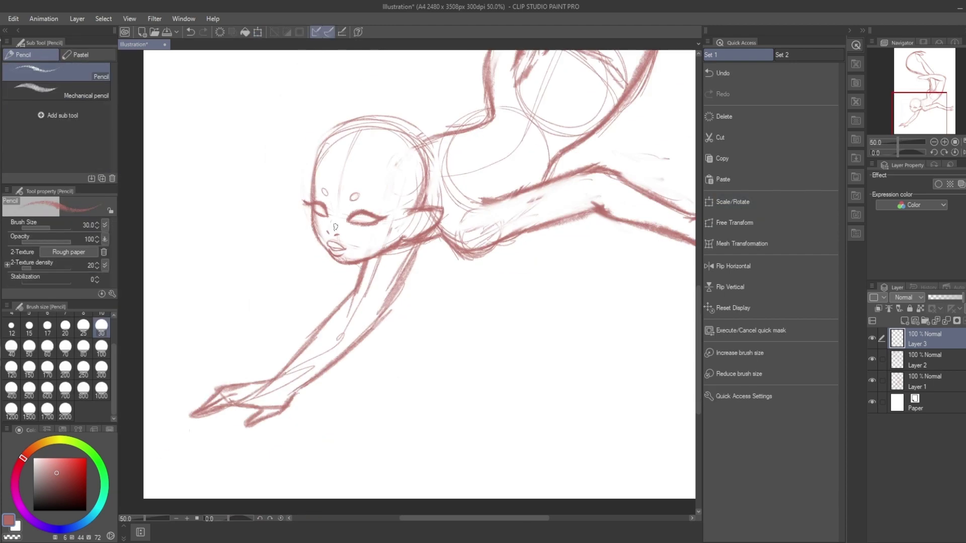
Step: Add another empty layer on top for further face sketching
key(h)
scroll(578, 246, up, 3)
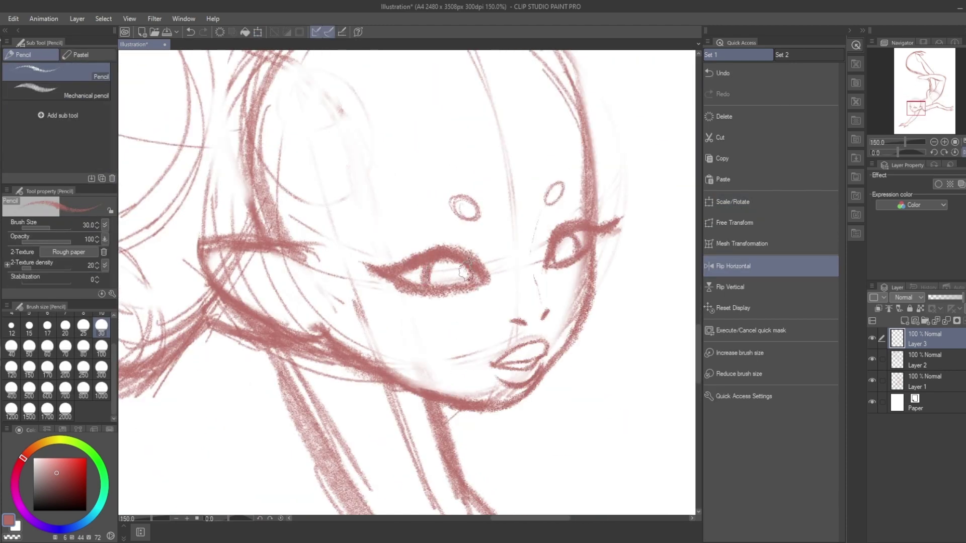
scroll(482, 259, down, 3)
scroll(422, 265, up, 4)
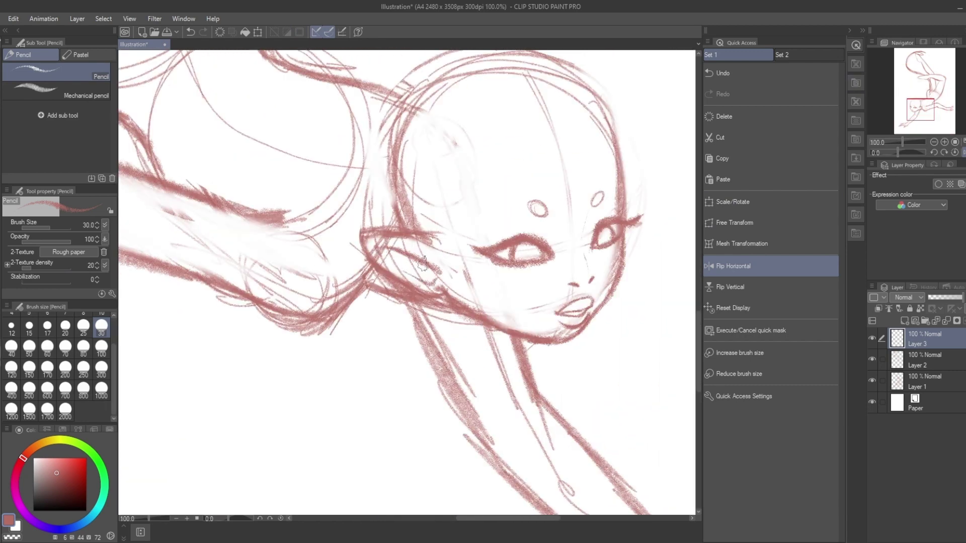
scroll(422, 265, down, 3)
key(ctrl+shift+n)
scroll(452, 327, up, 3)
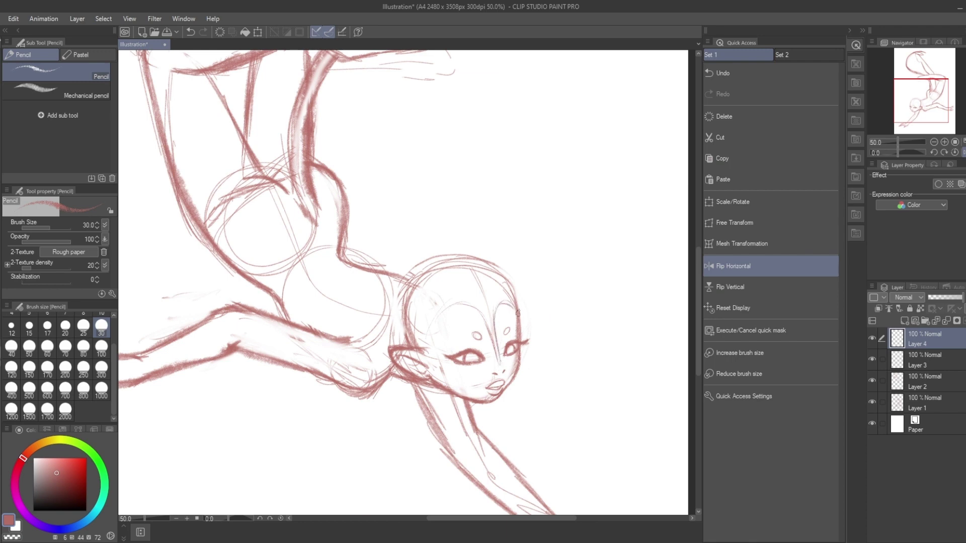
key(e)
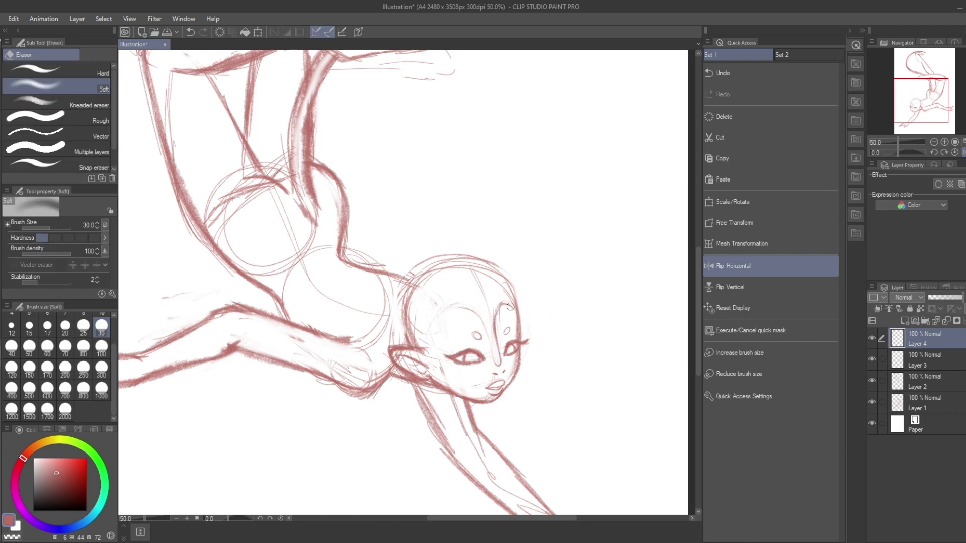
key(p)
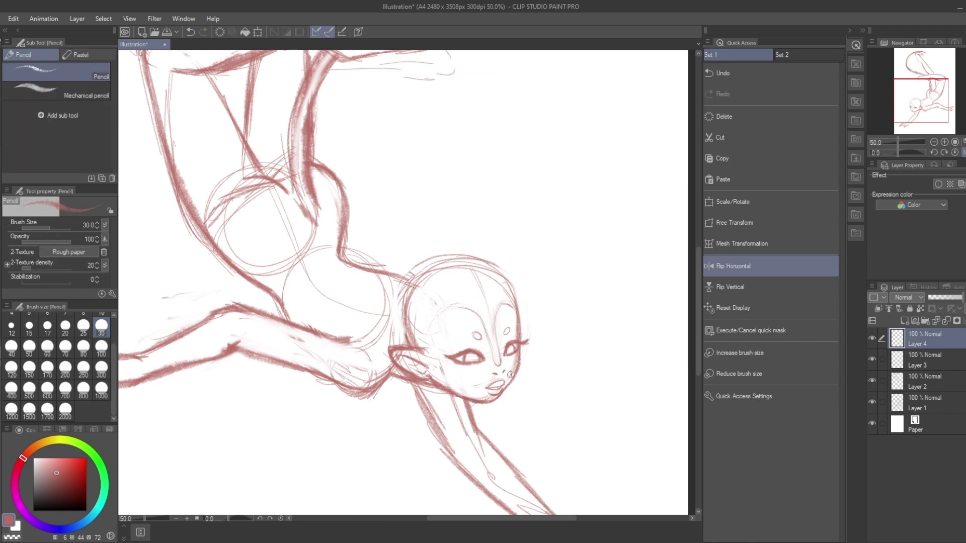
Step: Zoom out, add a new layer and draw a hair stroke looping around the head
key(h)
key(ctrl+minus)
key(ctrl+minus)
click(906, 320)
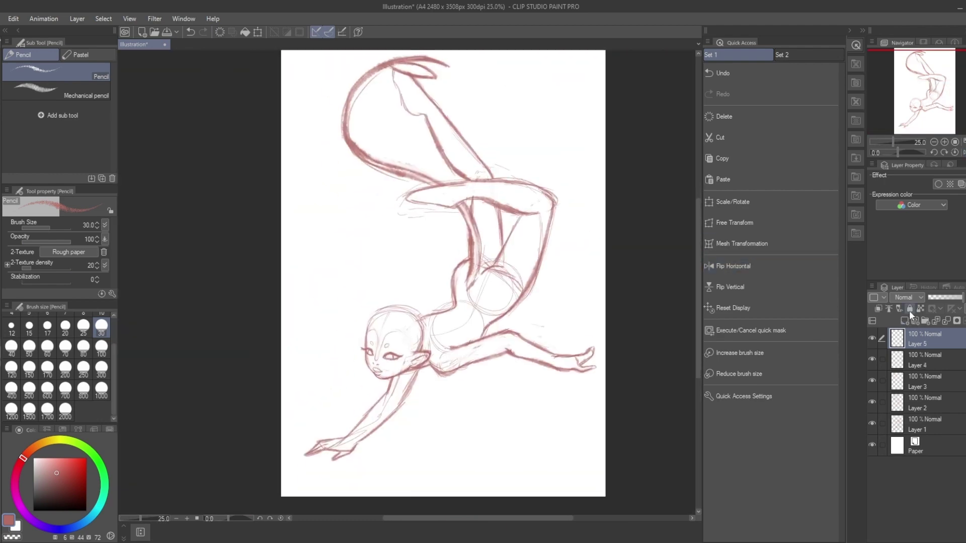
scroll(400, 311, up, 1)
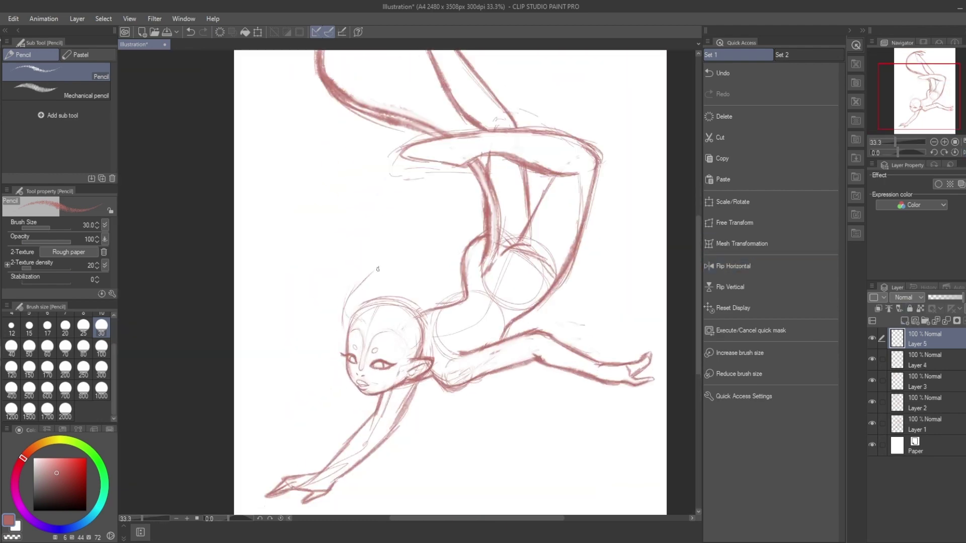
scroll(360, 288, up, 1)
drag(370, 375, 396, 396)
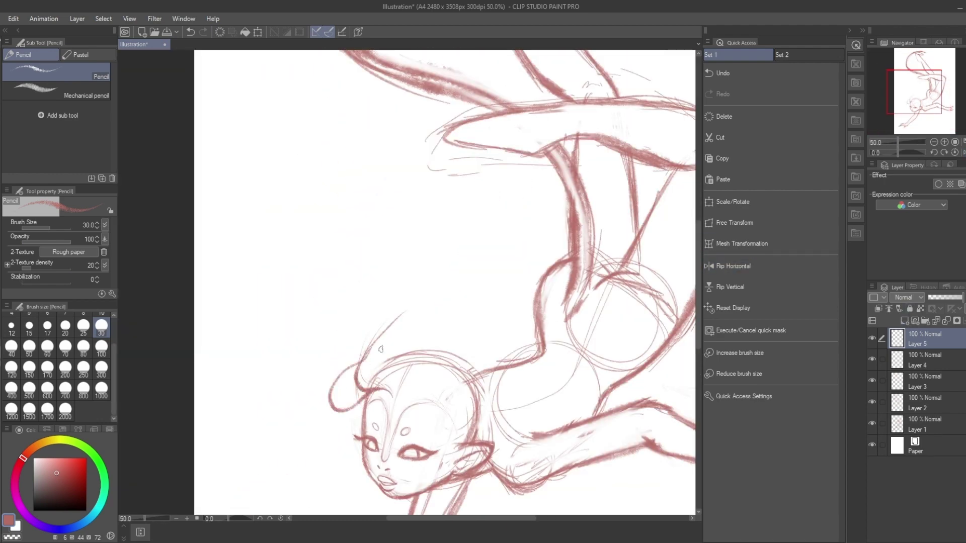
drag(427, 240, 432, 176)
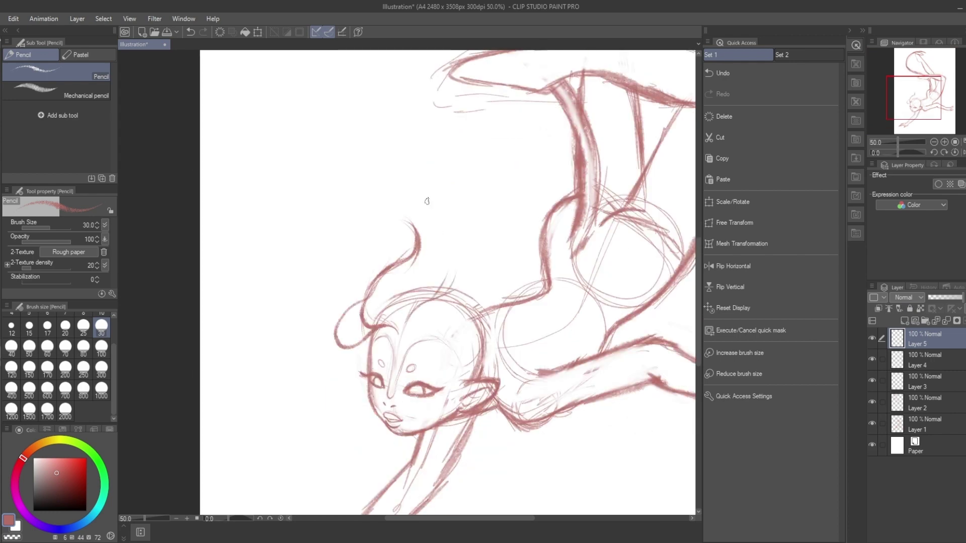
Step: Sketch spiky, upswept hair strands and curved strokes over the upper head
mouse_move(498, 378)
mouse_down()
mouse_move(477, 252)
mouse_move(446, 194)
mouse_up()
drag(450, 249, 447, 173)
drag(403, 272, 428, 239)
drag(454, 190, 503, 342)
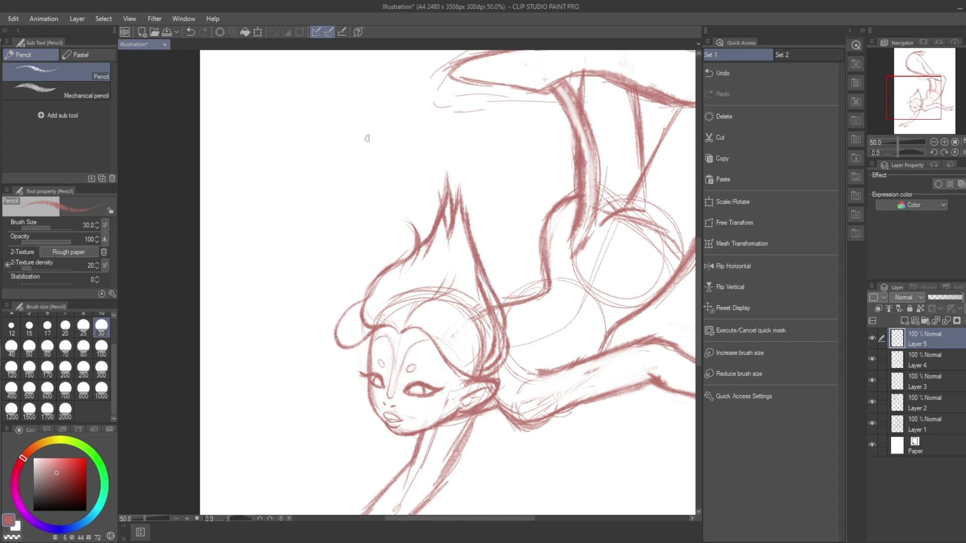
drag(470, 214, 500, 304)
drag(398, 256, 374, 283)
Step: Undo the last face contour stroke and redraw the left face contour
key(ctrl+z)
drag(391, 328, 338, 369)
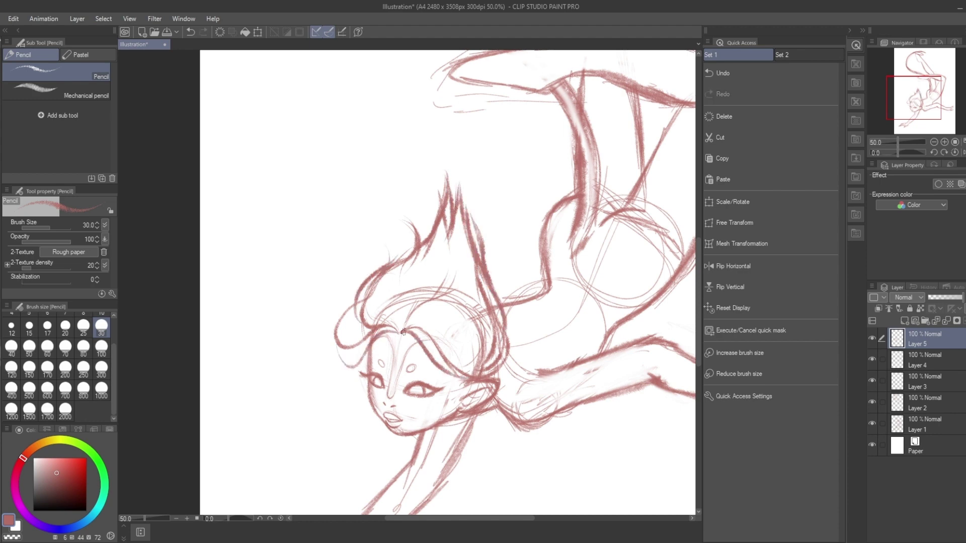
scroll(431, 212, down, 2)
scroll(483, 332, up, 2)
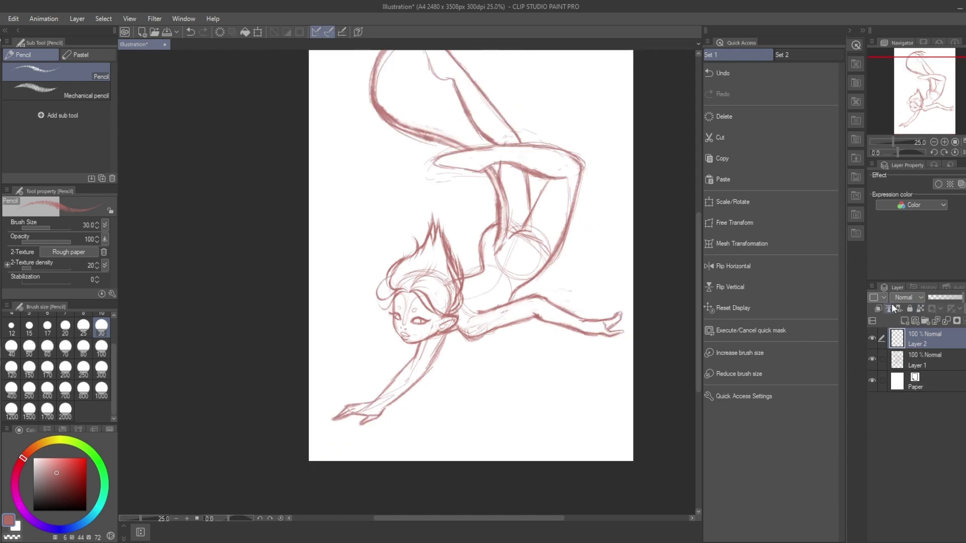
Step: Pan and zoom around the figure to inspect the upper body and reaching arm
scroll(454, 302, up, 2)
drag(658, 164, 628, 250)
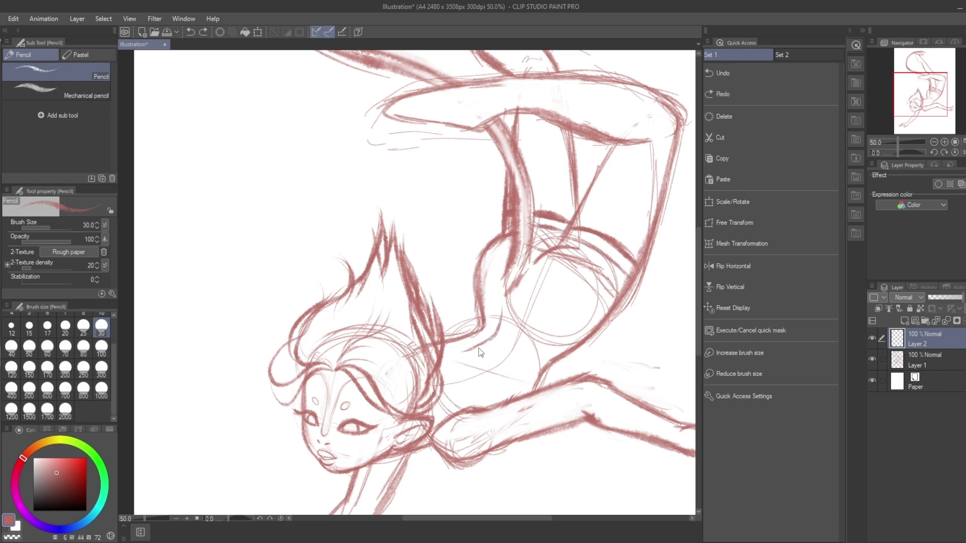
scroll(517, 291, up, 2)
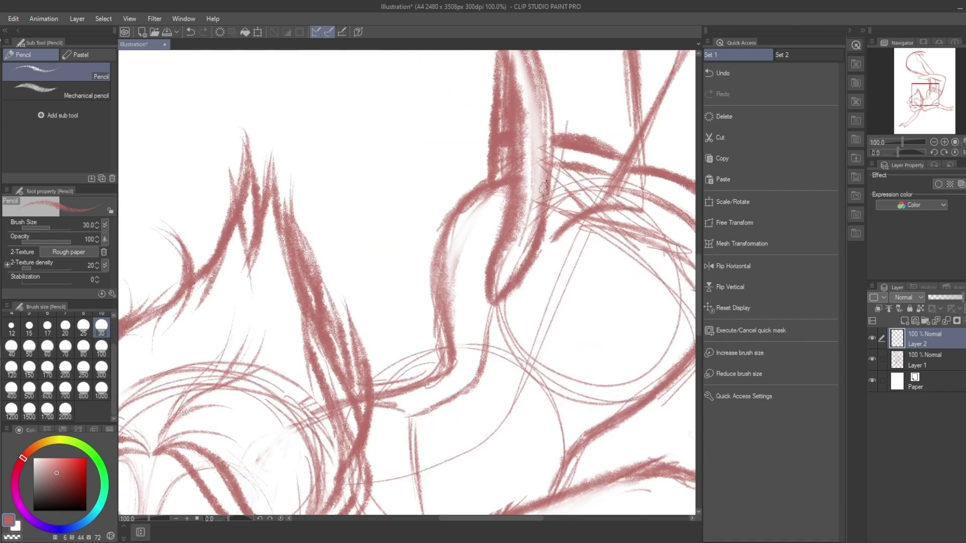
scroll(546, 261, down, 2)
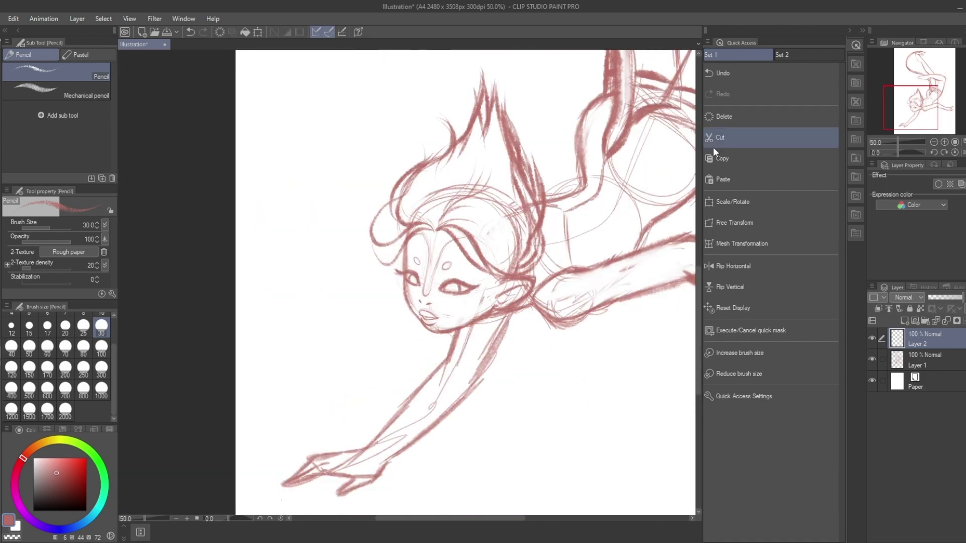
drag(888, 110, 891, 121)
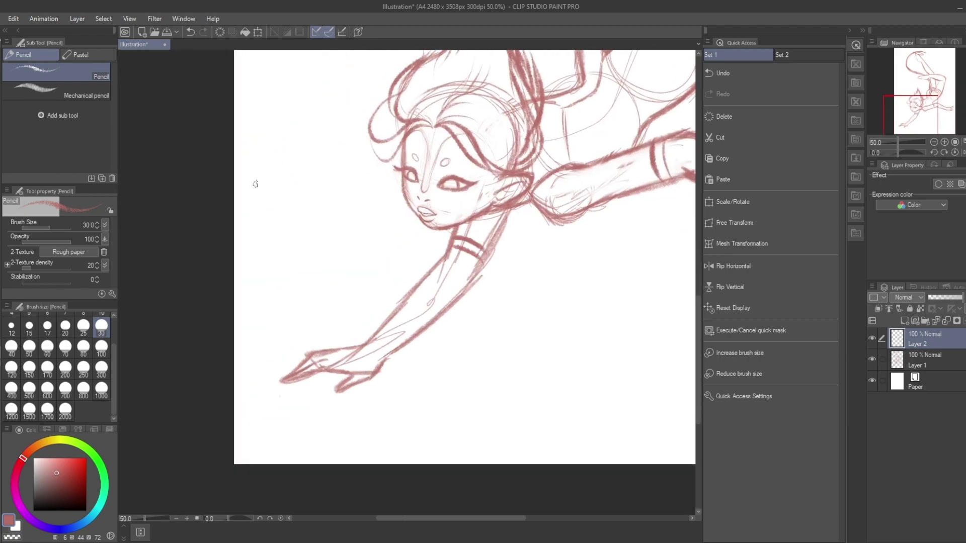
scroll(276, 327, up, 2)
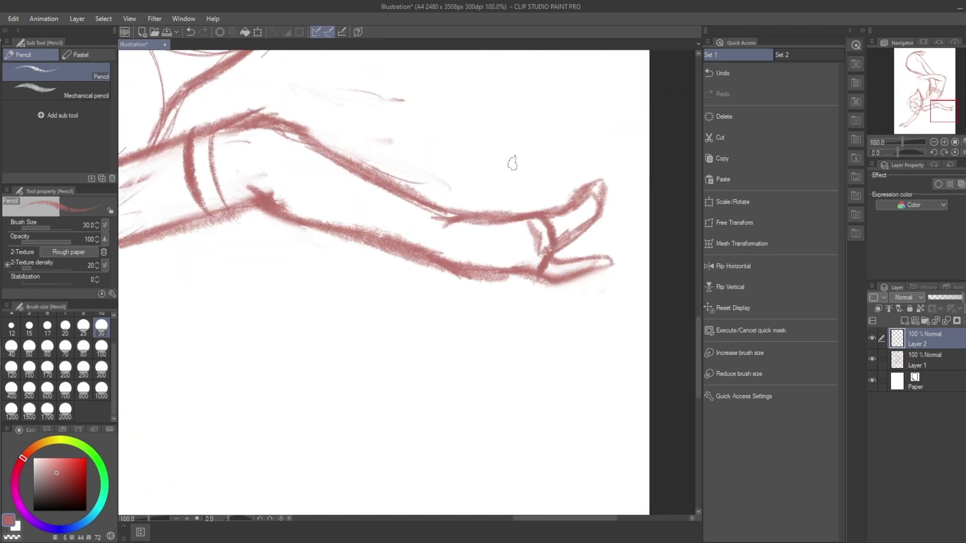
scroll(511, 160, down, 1)
scroll(454, 234, down, 1)
scroll(455, 235, up, 1)
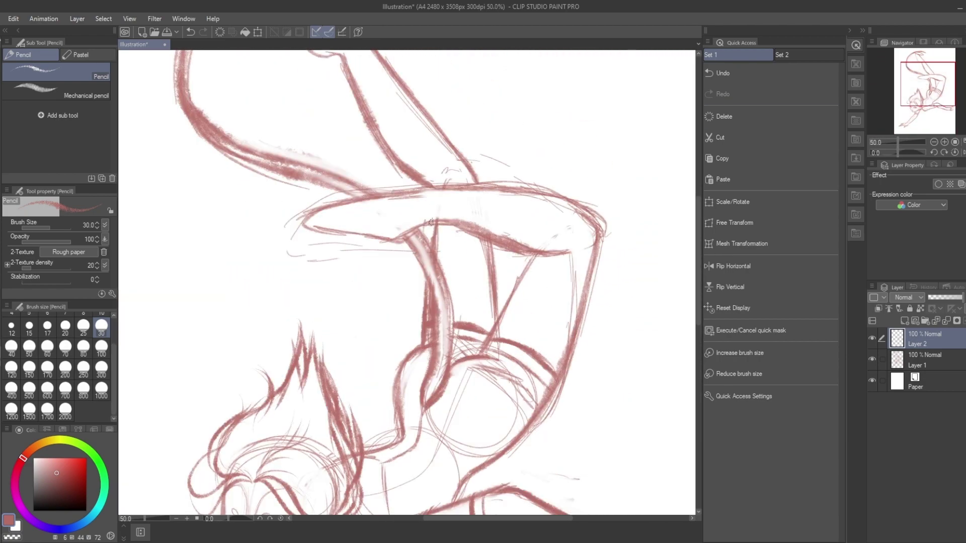
Step: Retrace the faint limb with a bolder pencil line
key(p)
key(p)
scroll(436, 253, down, 1)
scroll(484, 293, up, 1)
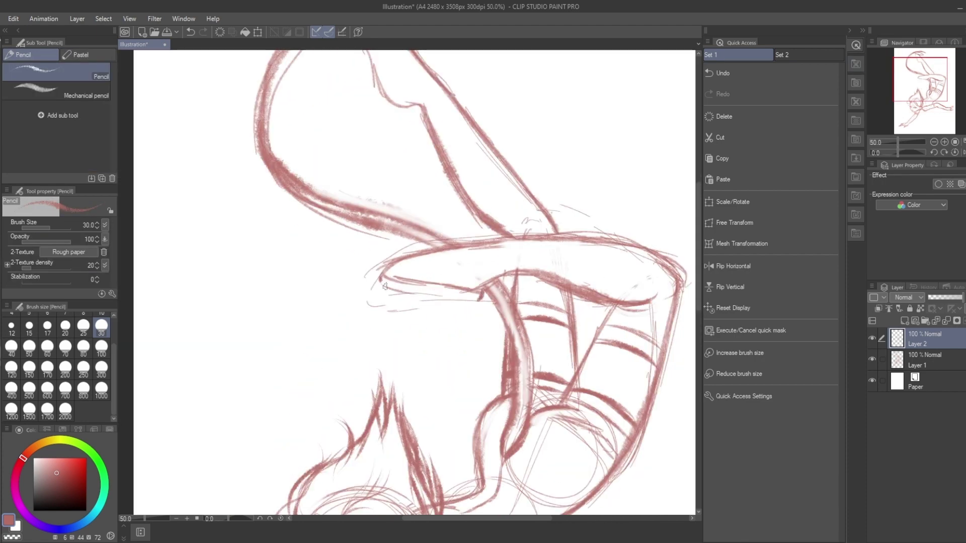
scroll(912, 81, up, 1)
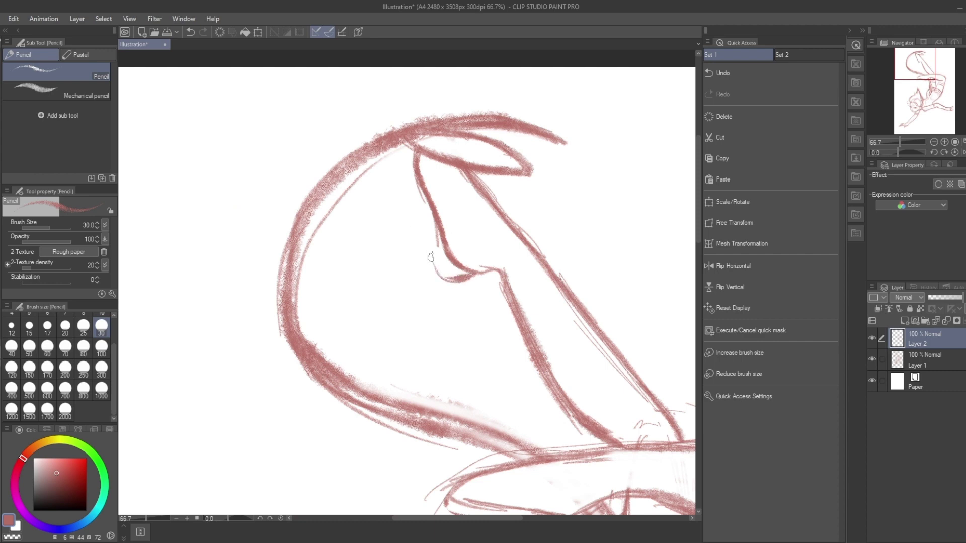
drag(416, 208, 432, 254)
scroll(433, 254, down, 2)
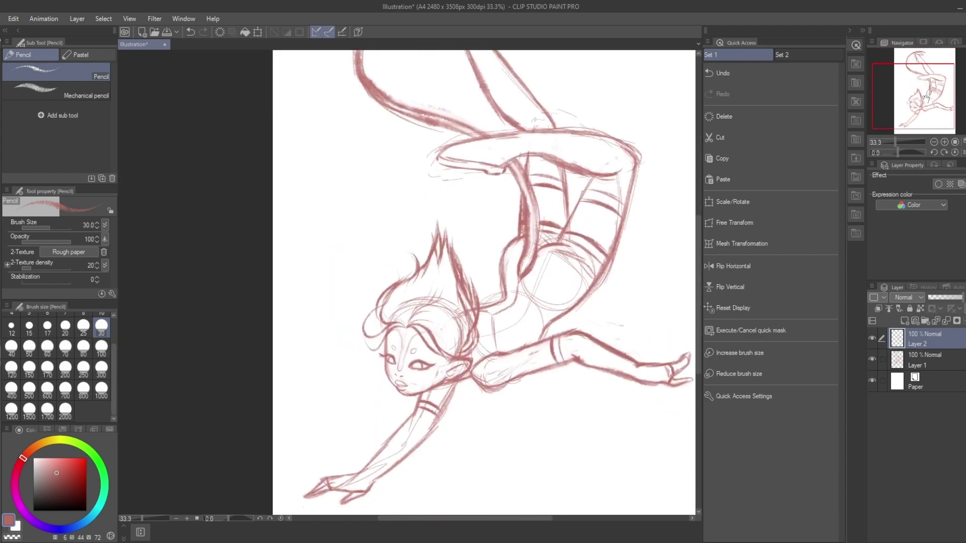
scroll(475, 94, up, 2)
scroll(943, 81, down, 2)
Step: On new layers, sketch banded bracelet lines around the reaching arm's wrist
key(ctrl+shift+n)
scroll(432, 179, up, 3)
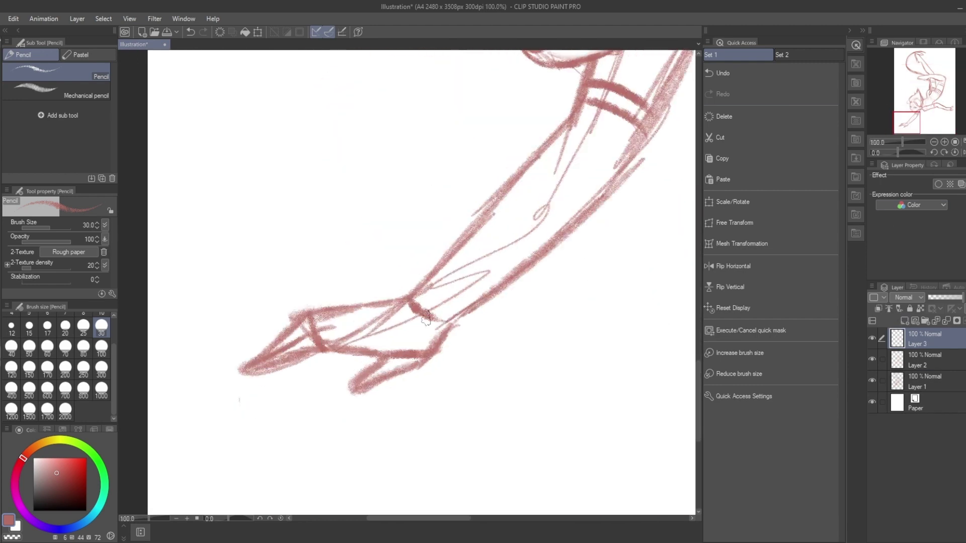
click(734, 266)
key(ctrl+shift+n)
drag(365, 242, 371, 259)
drag(379, 224, 358, 261)
drag(375, 267, 342, 299)
drag(377, 237, 362, 321)
scroll(382, 302, down, 3)
scroll(395, 312, up, 6)
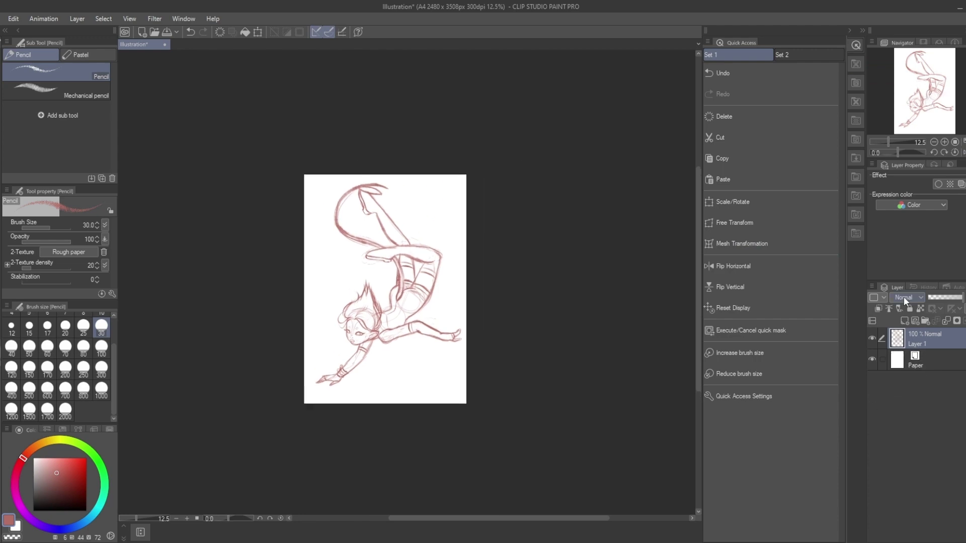
Step: Lower Layer 1 to 34% opacity and add a new layer with the black custom pen
drag(958, 297, 940, 296)
key(ctrl+shift+n)
key(p)
scroll(385, 289, up, 5)
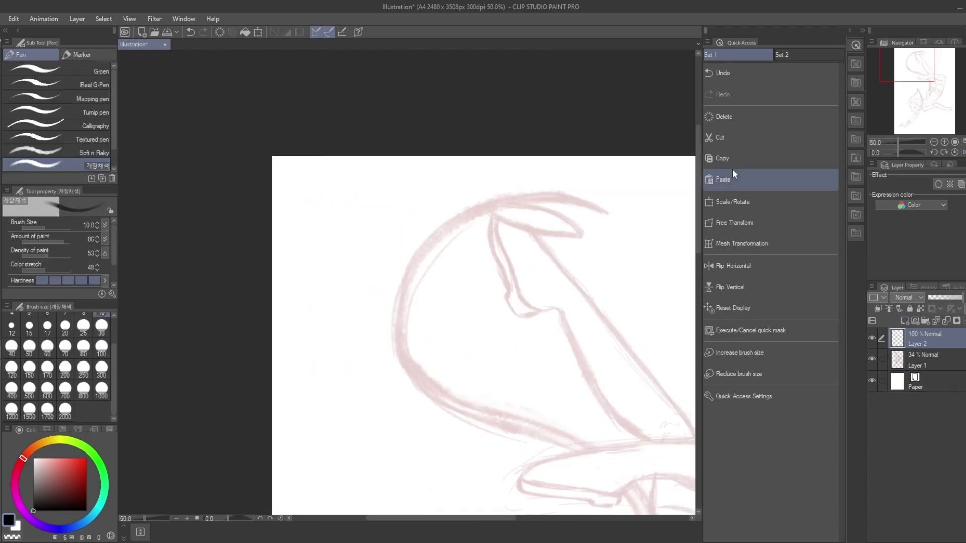
drag(918, 98, 911, 107)
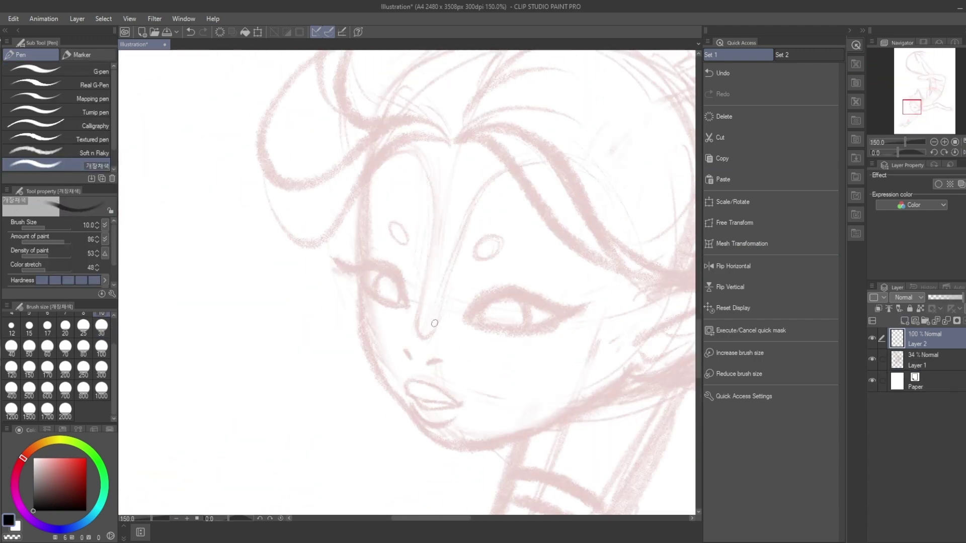
scroll(435, 322, up, 3)
Step: Ink the left eye's upper and lower lid lines, then the other eye's eyeliner on the mirrored canvas
mouse_move(381, 302)
mouse_down()
mouse_move(334, 205)
mouse_move(186, 164)
mouse_move(377, 292)
mouse_move(184, 160)
mouse_up()
drag(294, 188, 380, 294)
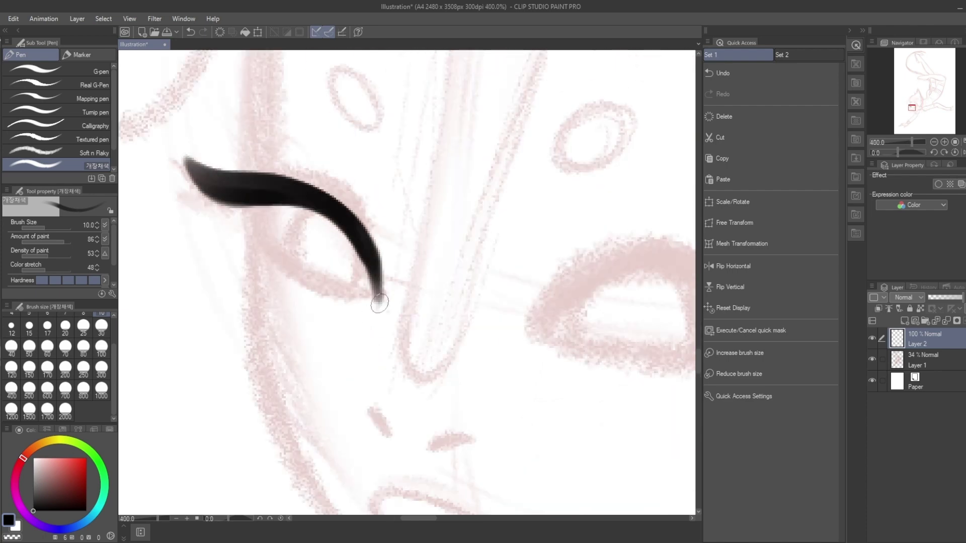
drag(352, 219, 380, 300)
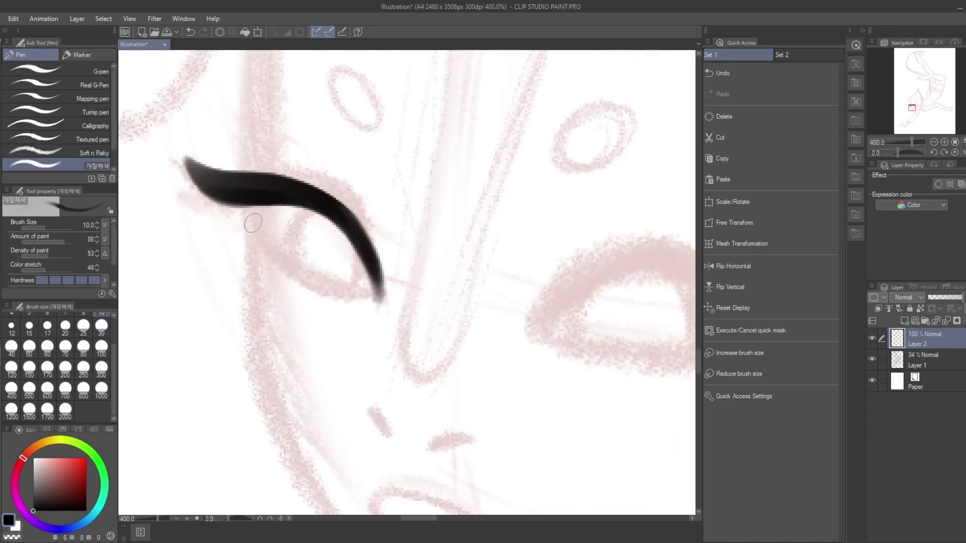
drag(254, 198, 383, 302)
scroll(382, 282, down, 3)
click(734, 265)
scroll(347, 262, up, 3)
drag(312, 260, 382, 224)
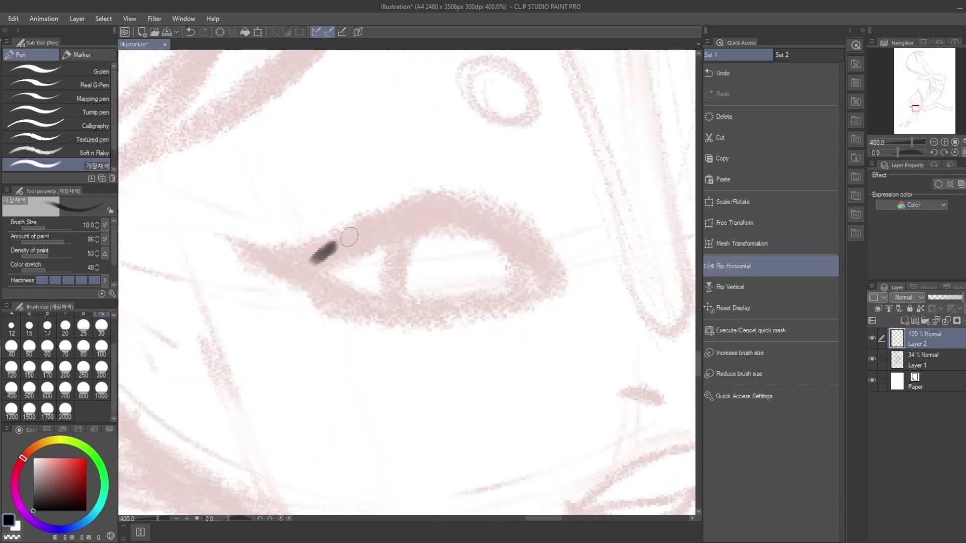
mouse_move(563, 275)
mouse_down()
mouse_move(226, 242)
mouse_move(309, 224)
mouse_move(226, 242)
mouse_move(563, 274)
mouse_up()
Step: Add a short lash under the left eye
scroll(515, 175, down, 2)
scroll(565, 228, down, 2)
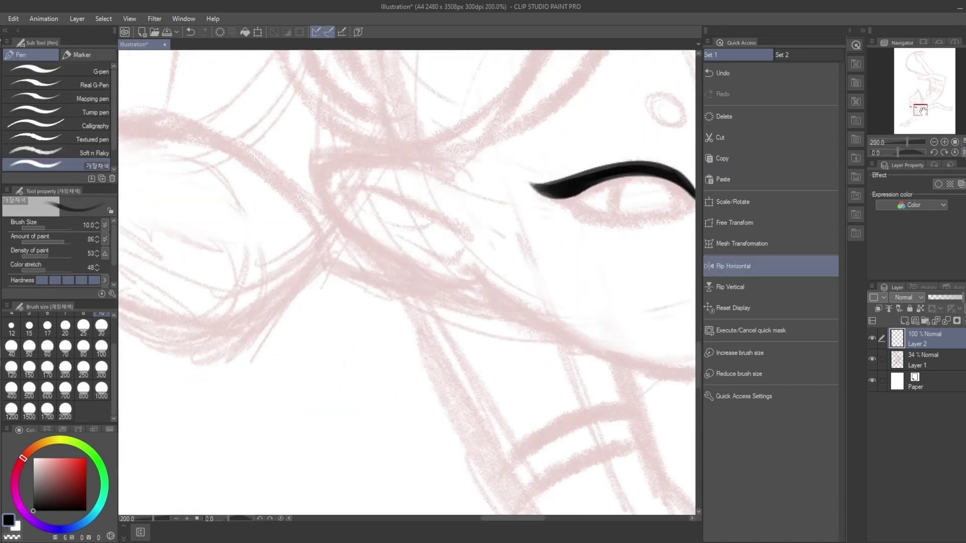
mouse_move(285, 306)
mouse_down()
mouse_move(324, 330)
mouse_move(413, 310)
mouse_up()
scroll(522, 195, up, 1)
scroll(523, 195, down, 1)
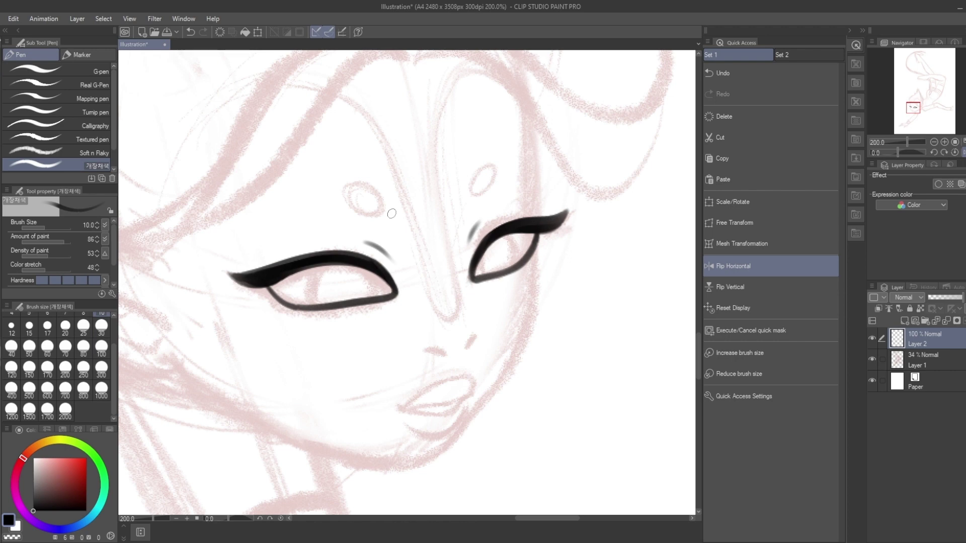
Step: Ink the nose with small, darker strokes on the unmirrored canvas, plus a short lash
drag(466, 266, 478, 281)
drag(455, 191, 463, 200)
key(h)
drag(387, 263, 368, 285)
scroll(382, 277, up, 2)
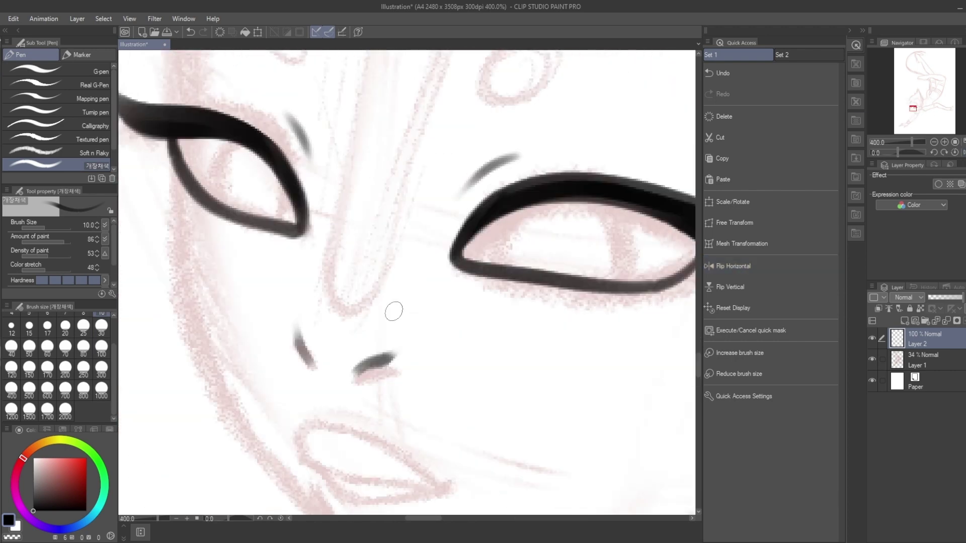
key(ctrl+z)
mouse_move(397, 354)
mouse_down()
mouse_move(357, 372)
mouse_move(322, 373)
mouse_up()
scroll(322, 352, down, 3)
scroll(346, 299, up, 3)
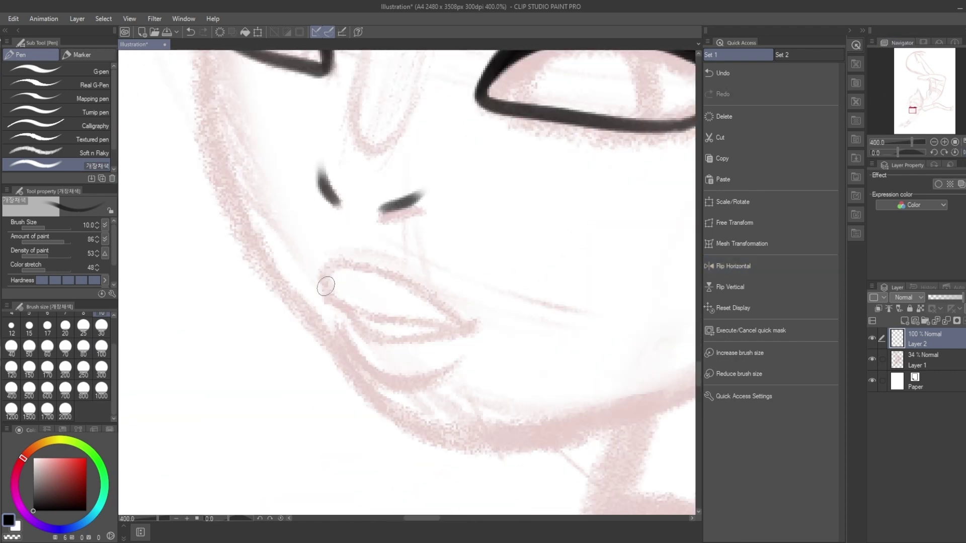
Step: Try the lip line at brush size 5 and the upper-lip arc at 10, then undo them
key(ctrl+z)
key(bracketleft)
key(bracketleft)
key(bracketleft)
key(bracketleft)
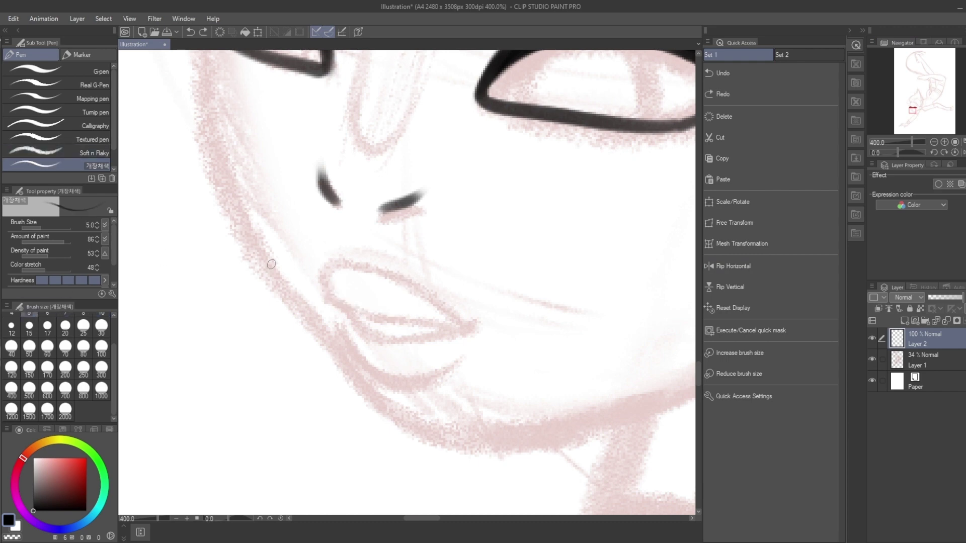
drag(353, 299, 459, 297)
mouse_move(318, 278)
mouse_down()
mouse_move(449, 301)
mouse_move(434, 305)
mouse_move(459, 294)
mouse_up()
key(bracketright)
key(bracketright)
key(bracketright)
key(bracketright)
drag(317, 278, 445, 292)
key(ctrl+z)
key(ctrl+z)
scroll(436, 251, down, 4)
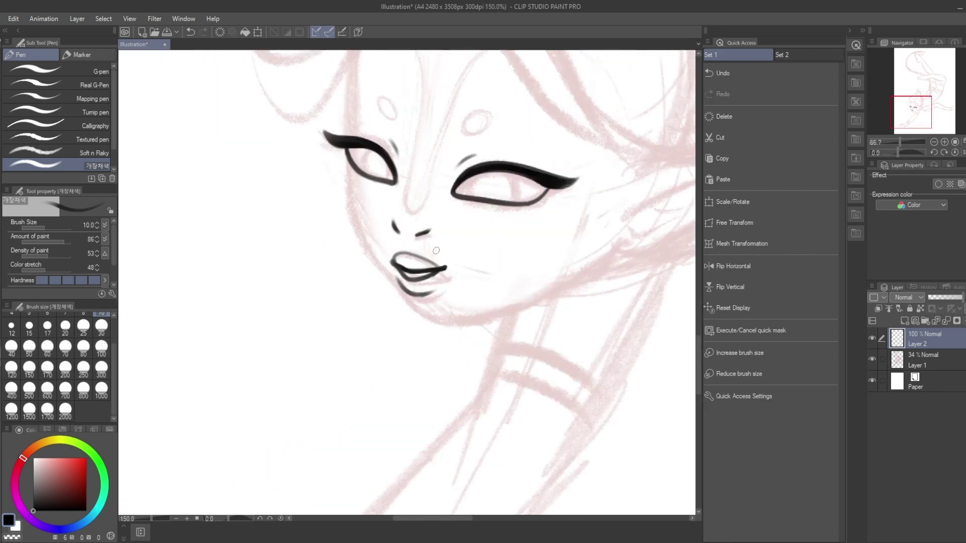
Step: Ink the cheek and jaw line down to the chin, checking on the mirrored canvas
key(ctrl+z)
key(ctrl+z)
scroll(437, 251, up, 5)
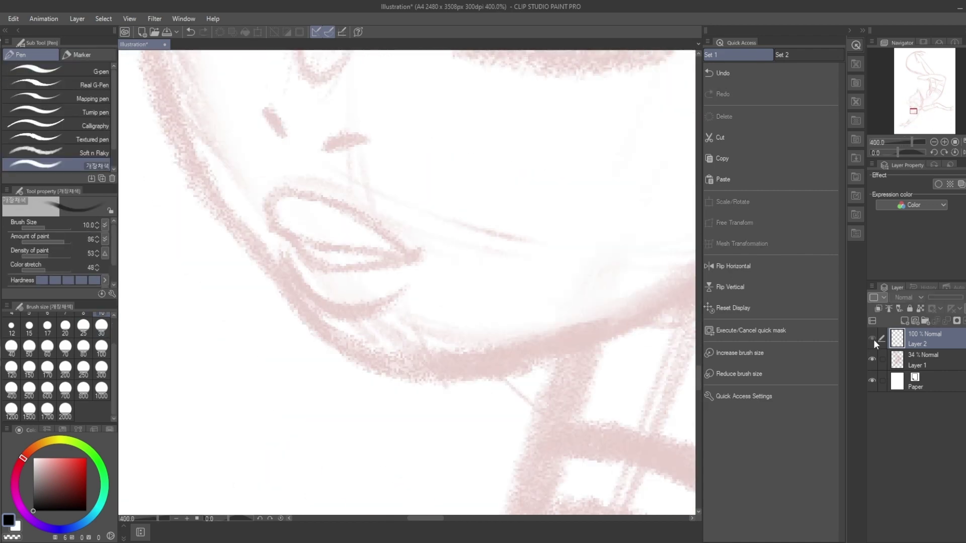
Step: On a new layer, redraw the lips with a thick lower-lip stroke, plus the upper lip and chin
click(904, 320)
drag(270, 216, 417, 250)
mouse_move(285, 230)
mouse_down()
mouse_move(398, 264)
mouse_move(403, 232)
mouse_up()
drag(279, 250, 395, 297)
key(ctrl+minus)
key(ctrl+minus)
scroll(402, 252, up, 3)
mouse_move(271, 204)
mouse_down()
mouse_move(255, 238)
mouse_move(301, 340)
mouse_move(288, 289)
mouse_move(386, 428)
mouse_up()
click(733, 266)
mouse_move(187, 334)
mouse_down()
mouse_move(305, 412)
mouse_move(438, 430)
mouse_up()
key(ctrl+z)
key(ctrl+minus)
key(h)
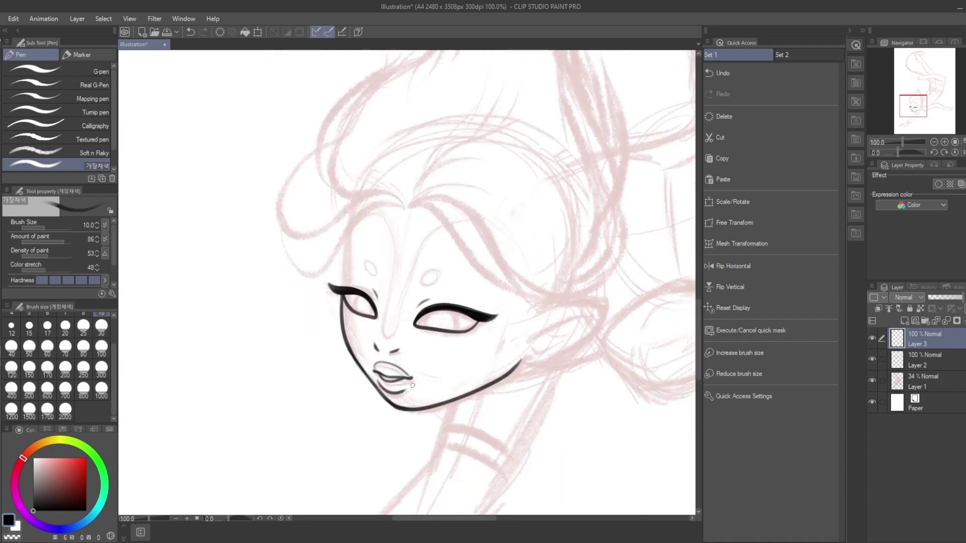
Step: Refine the ink around the left eye, then flip the canvas horizontally
key(ctrl+plus)
key(ctrl+plus)
mouse_move(281, 211)
mouse_down()
mouse_move(345, 280)
mouse_move(302, 254)
mouse_up()
drag(322, 208, 347, 277)
key(ctrl+minus)
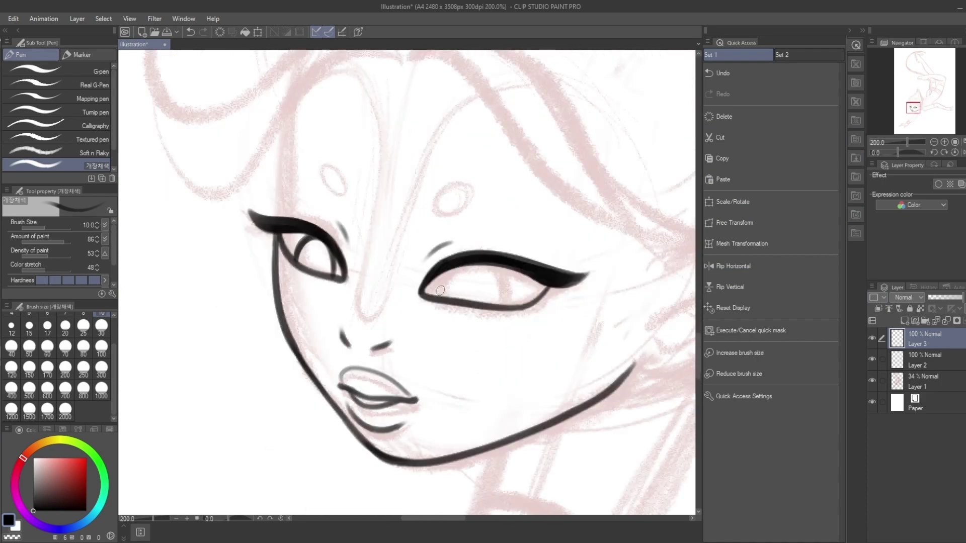
key(ctrl+minus)
key(h)
key(ctrl+plus)
Step: Ink the right face outline, the pointed ear outline and inner-ear lines
drag(521, 124, 550, 266)
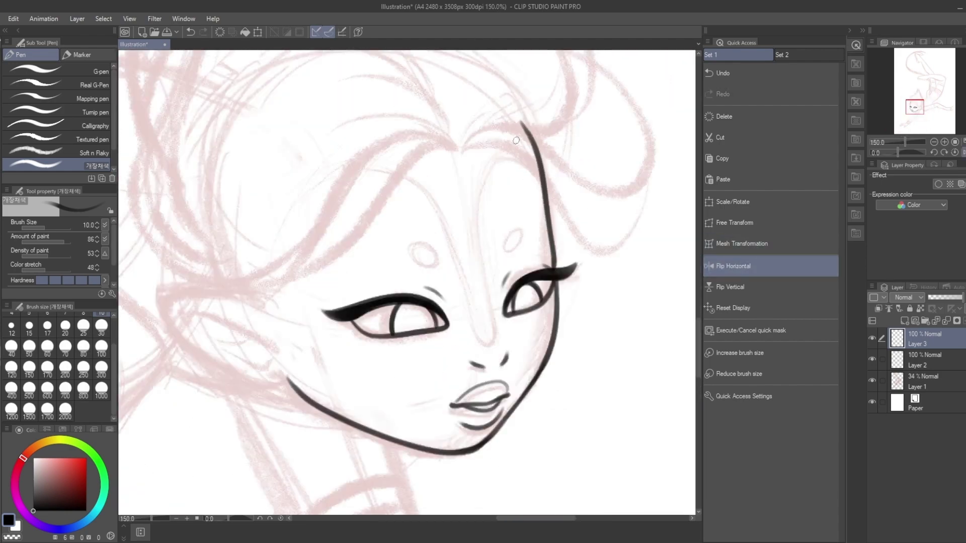
mouse_move(272, 279)
mouse_down()
mouse_move(174, 307)
mouse_move(295, 386)
mouse_up()
key(ctrl+plus)
mouse_move(161, 304)
mouse_down()
mouse_move(166, 288)
mouse_move(282, 344)
mouse_up()
mouse_move(244, 361)
mouse_down()
mouse_move(288, 354)
mouse_move(199, 316)
mouse_up()
key(ctrl+minus)
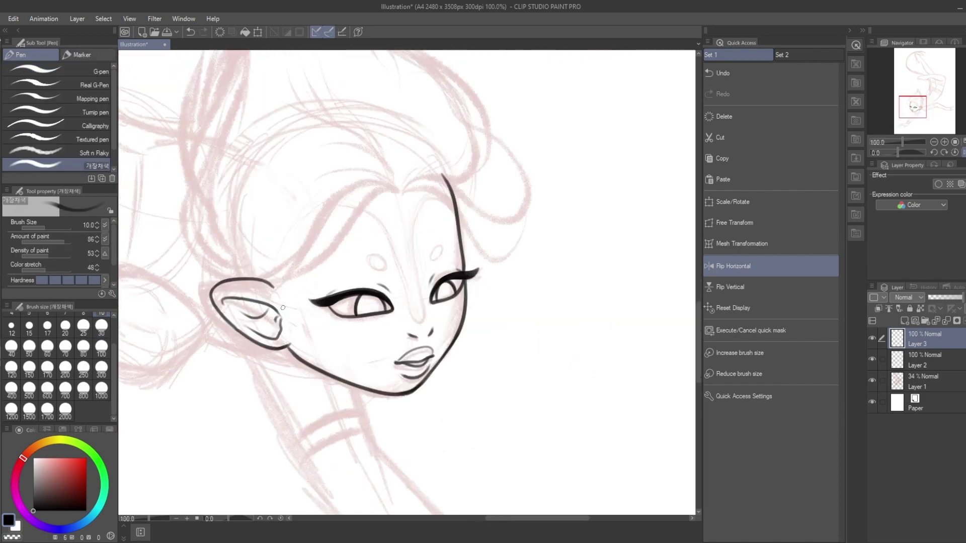
key(ctrl+minus)
key(ctrl+minus)
key(ctrl+minus)
key(ctrl+minus)
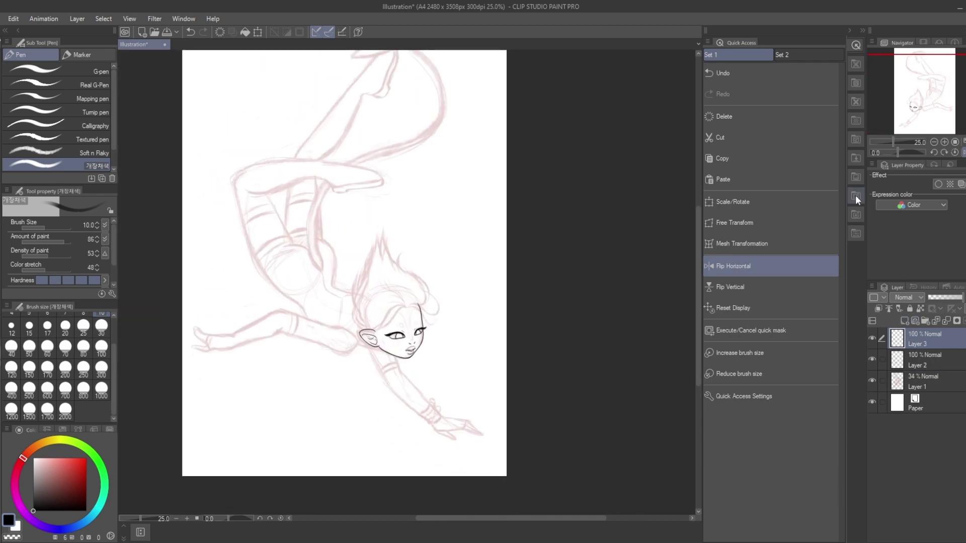
Step: Ink long flowing hair curves and parallel strands above the face
key(ctrl+plus)
key(ctrl+plus)
key(ctrl+plus)
key(ctrl+plus)
key(ctrl+plus)
drag(447, 285, 563, 328)
drag(484, 293, 567, 358)
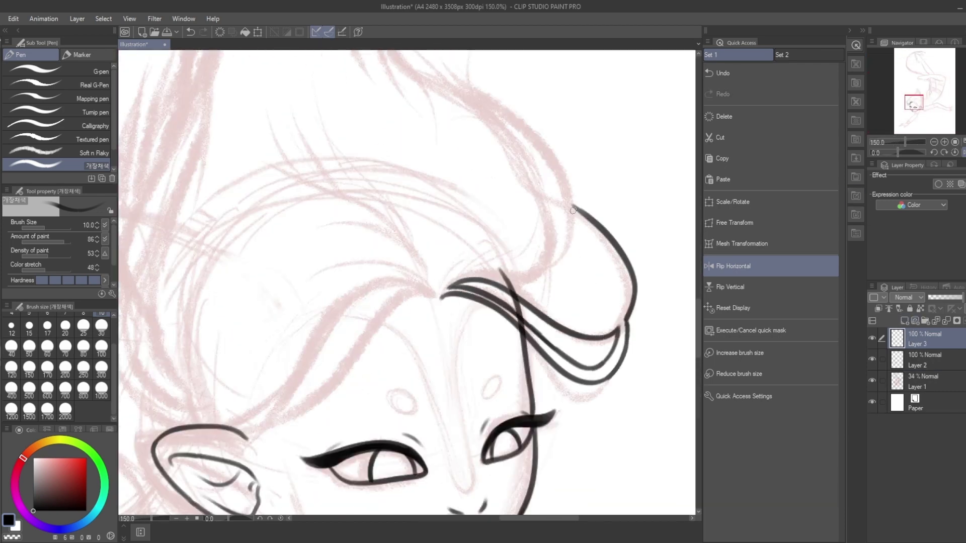
mouse_move(501, 282)
mouse_down()
mouse_move(589, 321)
mouse_move(573, 219)
mouse_move(543, 326)
mouse_up()
drag(379, 186, 544, 320)
key(ctrl+z)
drag(460, 231, 535, 304)
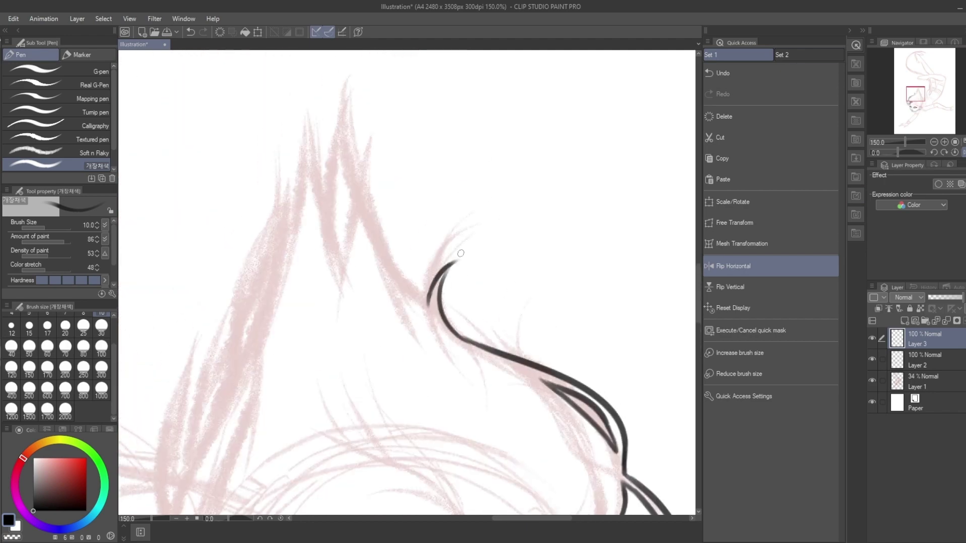
Step: Erase on the layer below with the eraser, then return to the pen on the upper ink layer
scroll(352, 131, down, 3)
key(e)
key(alt+bracketleft)
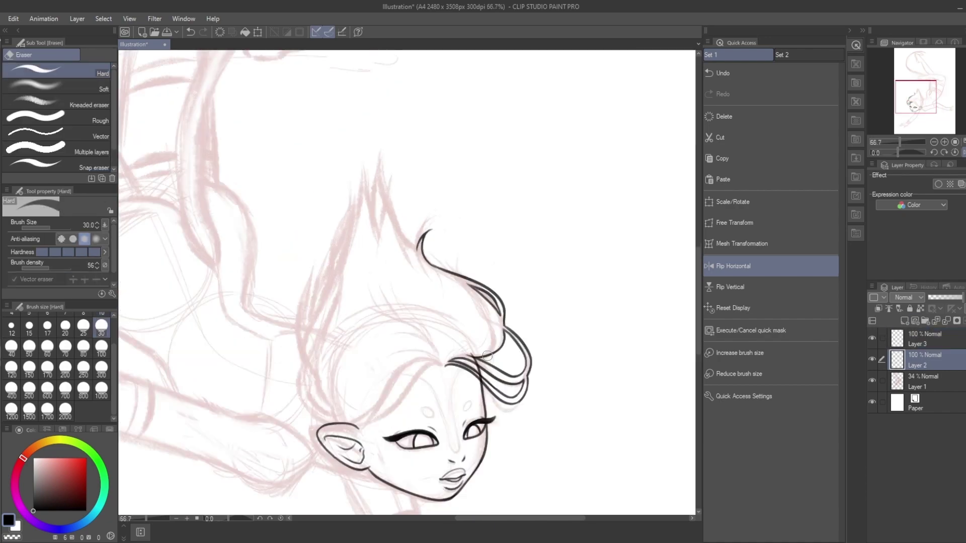
scroll(459, 320, up, 2)
scroll(459, 320, up, 2)
key(alt+bracketright)
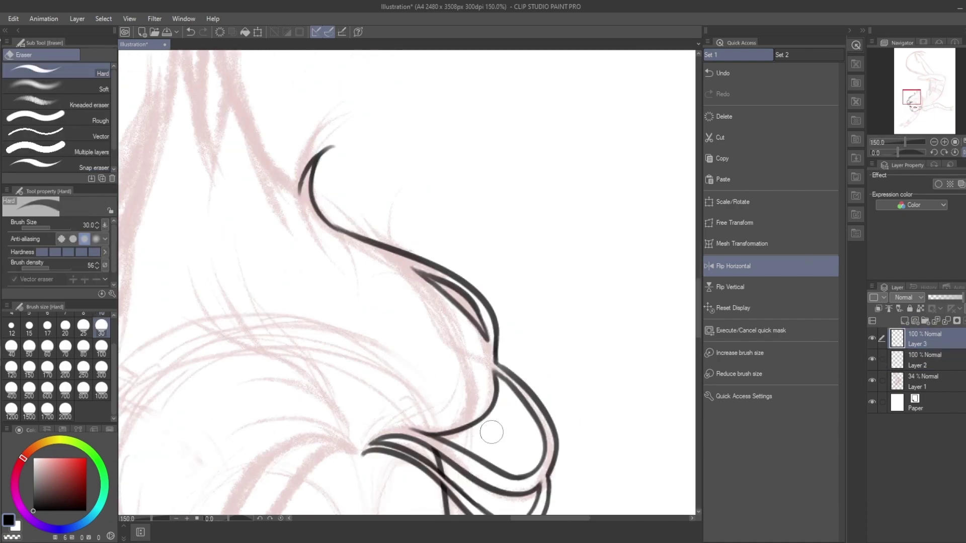
key(p)
scroll(458, 272, up, 1)
scroll(474, 241, down, 3)
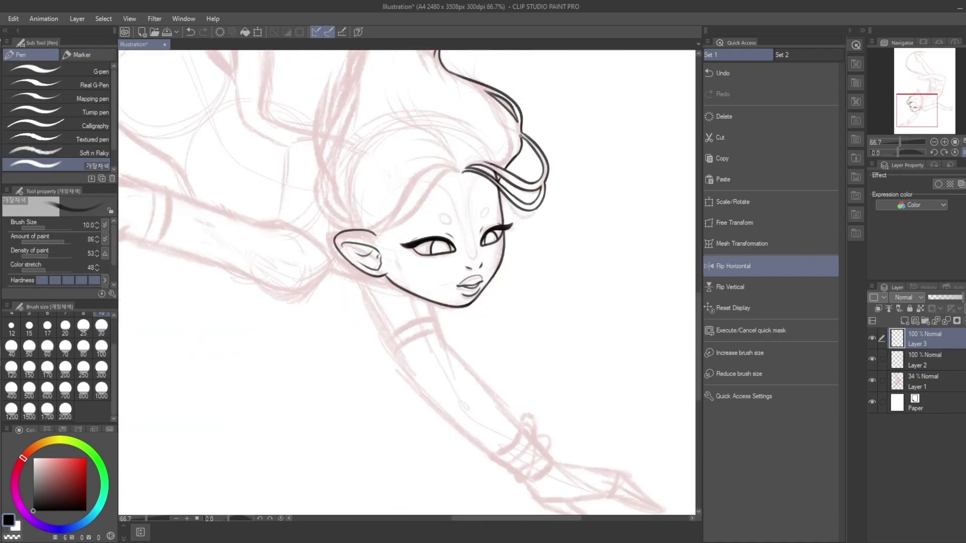
scroll(474, 240, up, 2)
Step: On the unmirrored canvas, ink a forehead hair strand, the pointed ear tip, outer contour and inner line
click(735, 266)
scroll(385, 322, up, 2)
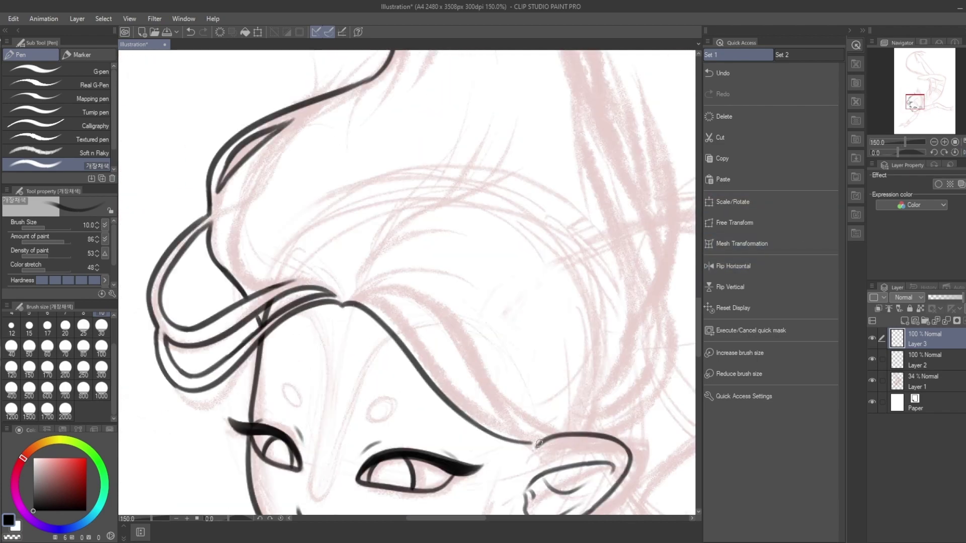
drag(350, 299, 522, 425)
scroll(485, 318, down, 1)
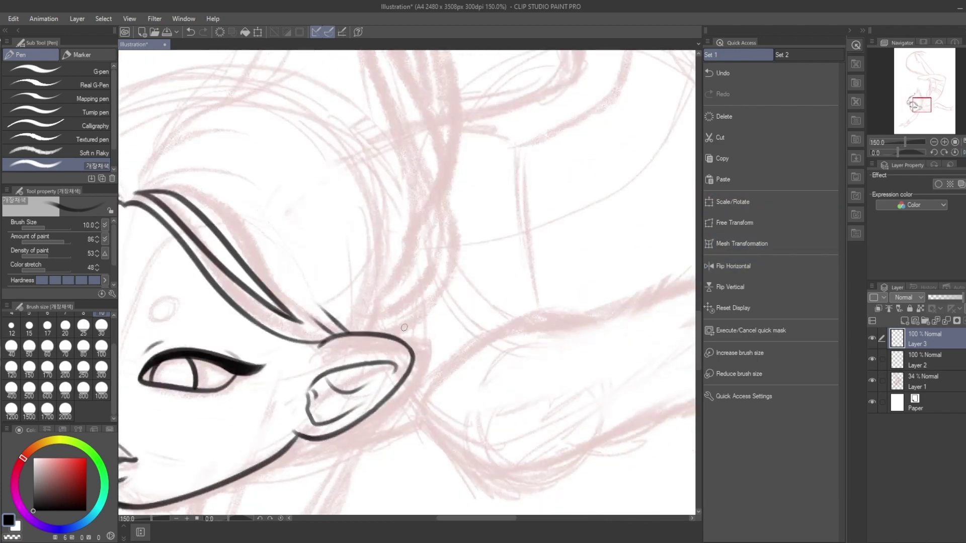
drag(397, 339, 453, 196)
mouse_move(378, 317)
mouse_down()
mouse_move(436, 201)
mouse_move(431, 245)
mouse_up()
scroll(430, 245, down, 1)
scroll(450, 235, up, 3)
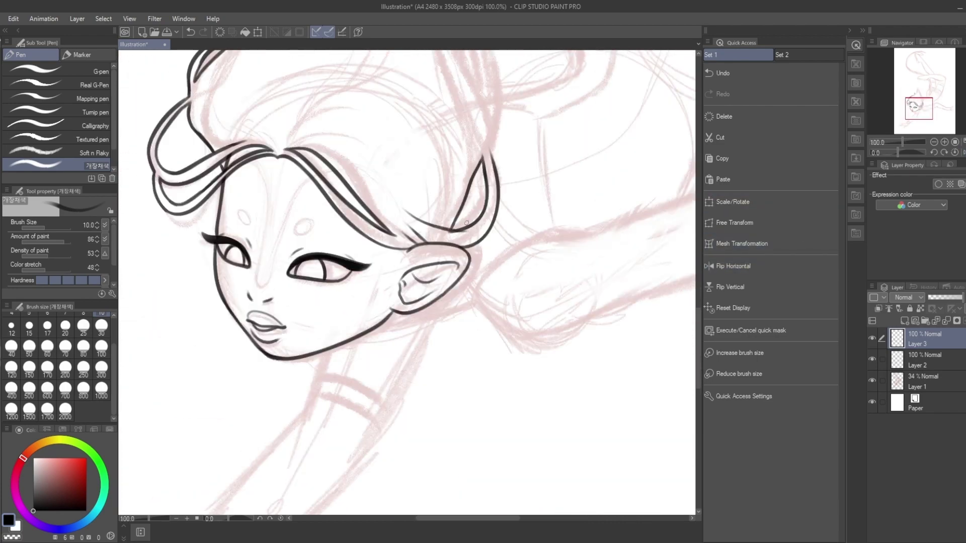
key(ctrl+z)
mouse_move(329, 224)
mouse_down()
mouse_move(352, 239)
mouse_move(481, 130)
mouse_up()
Step: Ink two more flowing hair strands and an upward-curling hair tip
scroll(481, 130, down, 3)
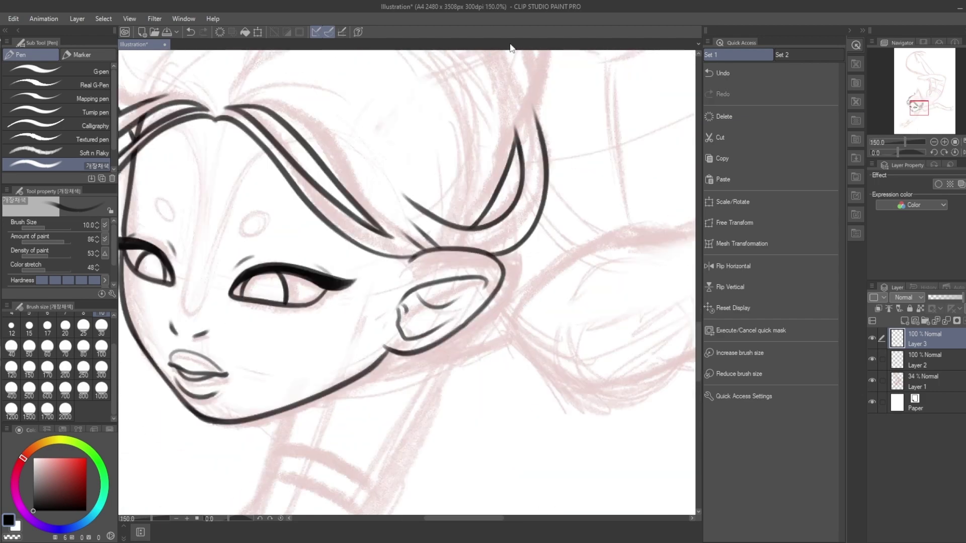
scroll(452, 252, up, 2)
drag(456, 236, 487, 335)
drag(504, 156, 488, 327)
scroll(470, 319, down, 2)
scroll(516, 360, up, 1)
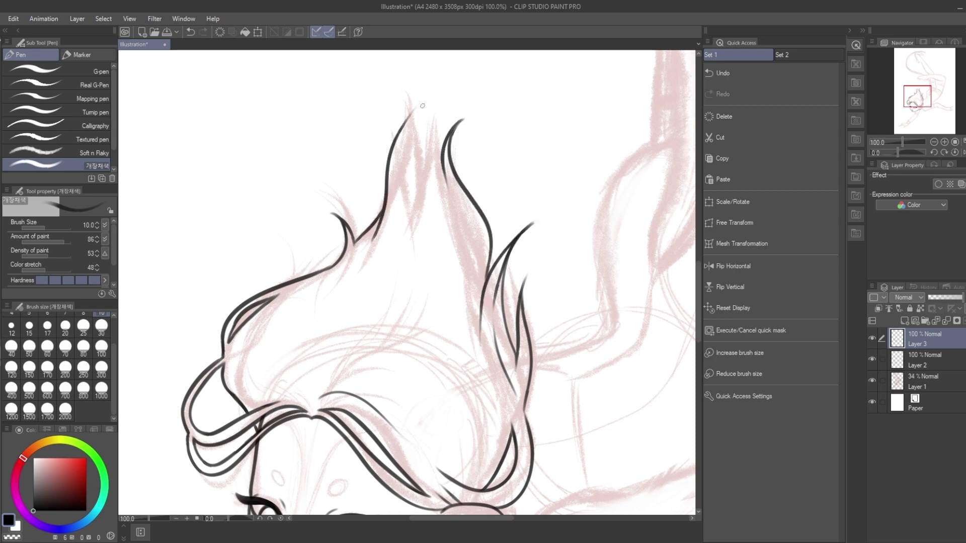
drag(405, 171, 467, 65)
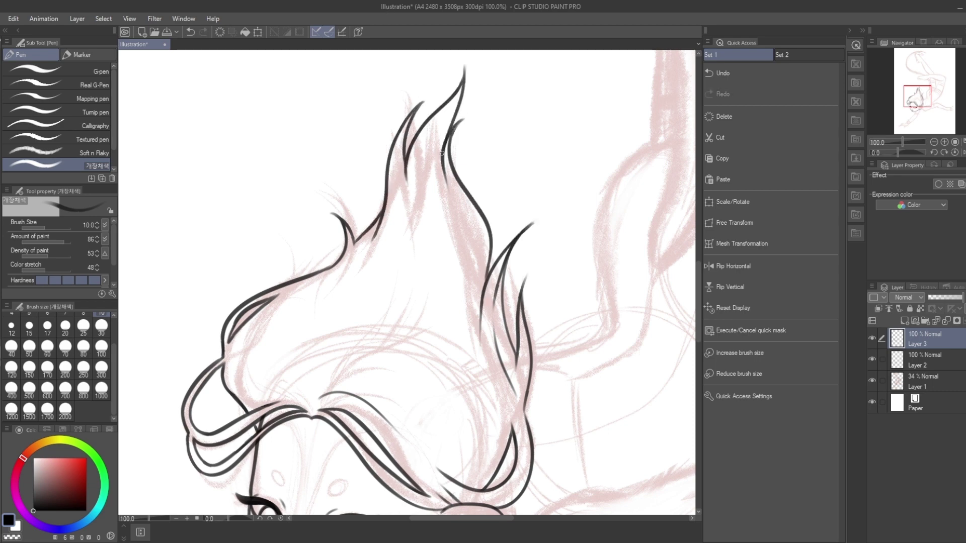
scroll(440, 150, down, 2)
scroll(352, 335, up, 2)
scroll(334, 285, down, 3)
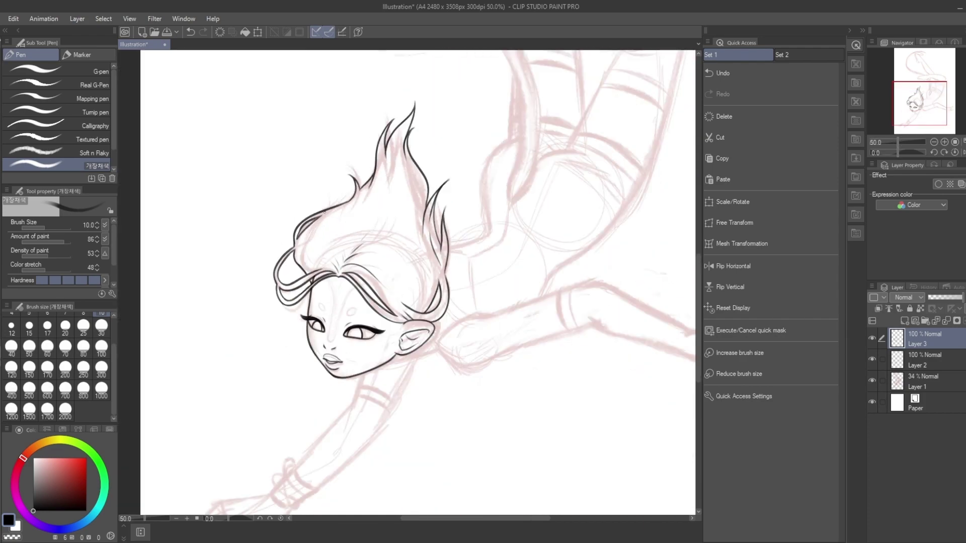
scroll(352, 302, up, 4)
scroll(908, 108, up, 2)
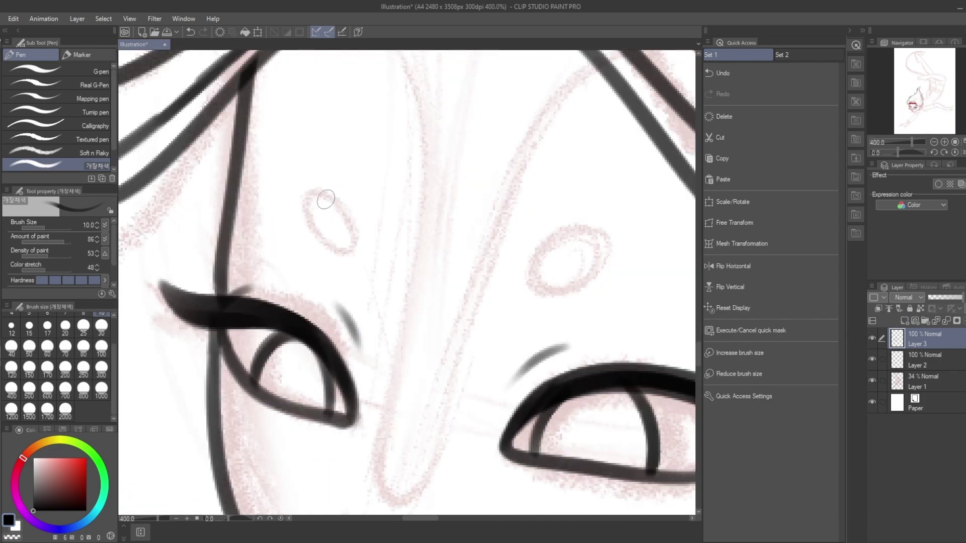
scroll(910, 106, down, 4)
scroll(914, 104, up, 1)
scroll(914, 104, down, 2)
Step: On a new Layer 4, ink the shoulder line and the long upper and lower arm contours
scroll(914, 104, up, 1)
key(ctrl+shift+n)
scroll(365, 300, up, 3)
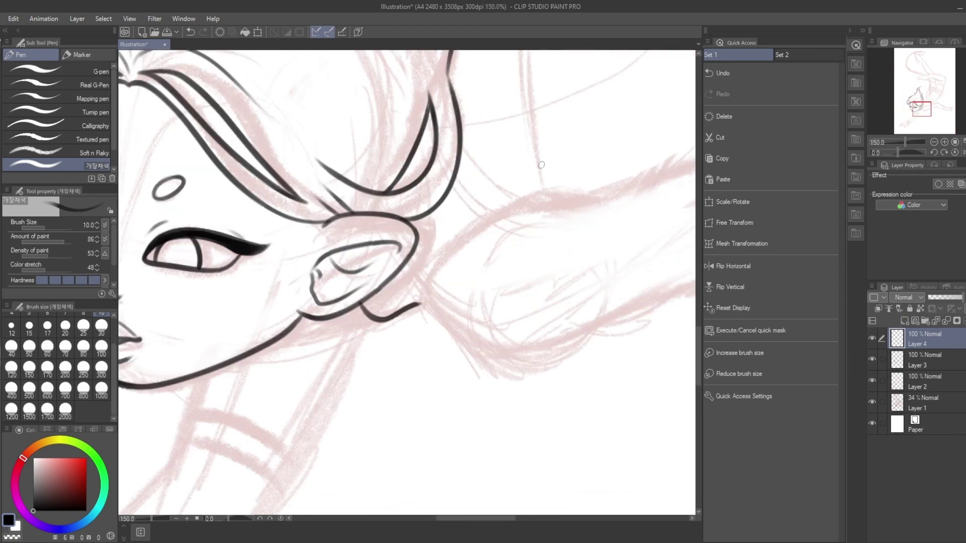
mouse_move(577, 193)
mouse_down()
mouse_move(443, 301)
mouse_move(513, 351)
mouse_up()
click(753, 265)
drag(355, 291, 496, 345)
drag(928, 108, 933, 107)
mouse_move(259, 276)
mouse_down()
mouse_move(515, 347)
mouse_move(536, 362)
mouse_up()
click(752, 266)
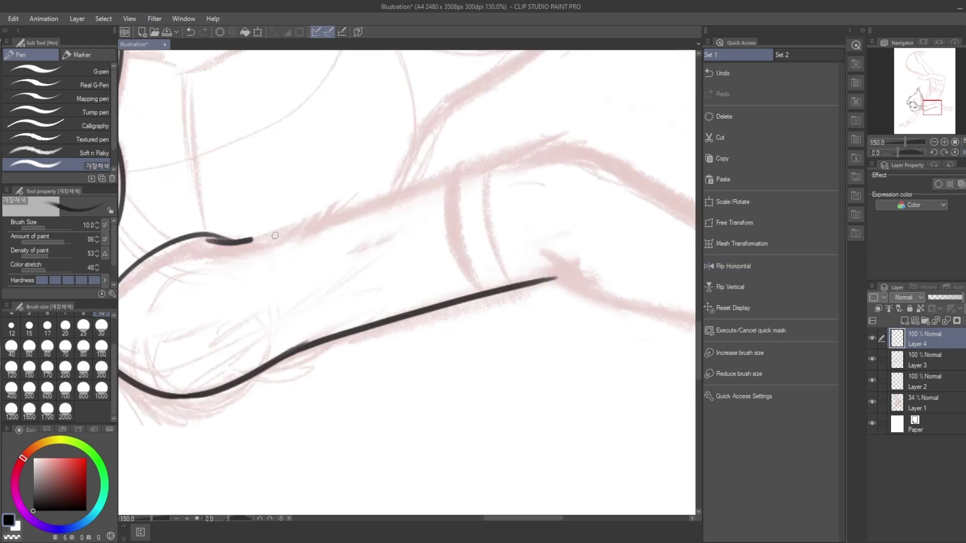
key(ctrl+z)
mouse_move(206, 242)
mouse_down()
mouse_move(547, 146)
mouse_move(583, 174)
mouse_up()
Step: Redraw the upper and lower arm contours on the mirrored canvas, undoing misplaced strokes
click(733, 266)
drag(220, 147, 504, 293)
drag(202, 271, 546, 376)
key(ctrl+minus)
key(ctrl+z)
drag(275, 272, 464, 327)
key(ctrl+plus)
mouse_move(327, 190)
mouse_down()
mouse_move(504, 228)
mouse_move(538, 211)
mouse_move(528, 209)
mouse_up()
key(ctrl+z)
Step: Ink the upper hand contour, a finger line and the wrist line
click(733, 265)
drag(304, 206, 227, 173)
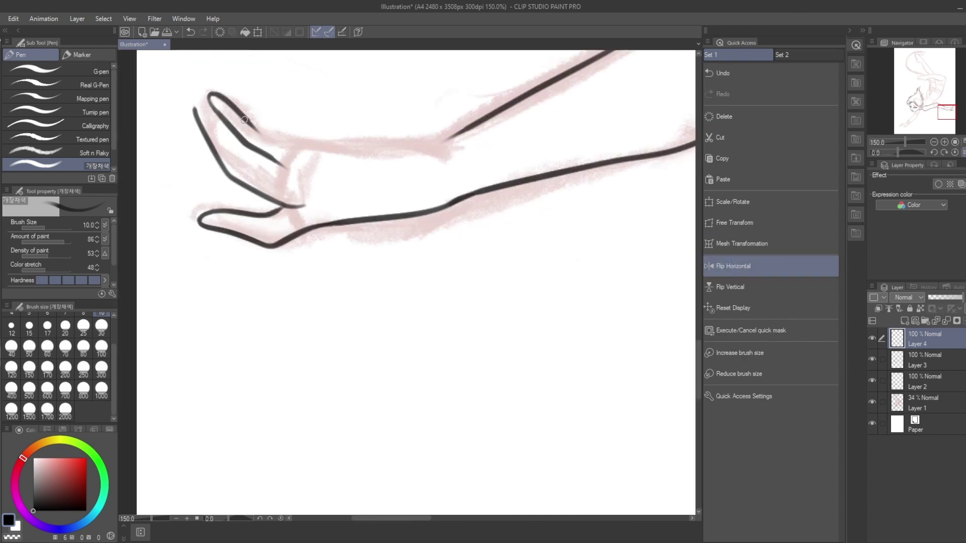
key(ctrl+z)
drag(248, 123, 448, 143)
key(ctrl+z)
drag(247, 123, 450, 143)
drag(206, 95, 264, 179)
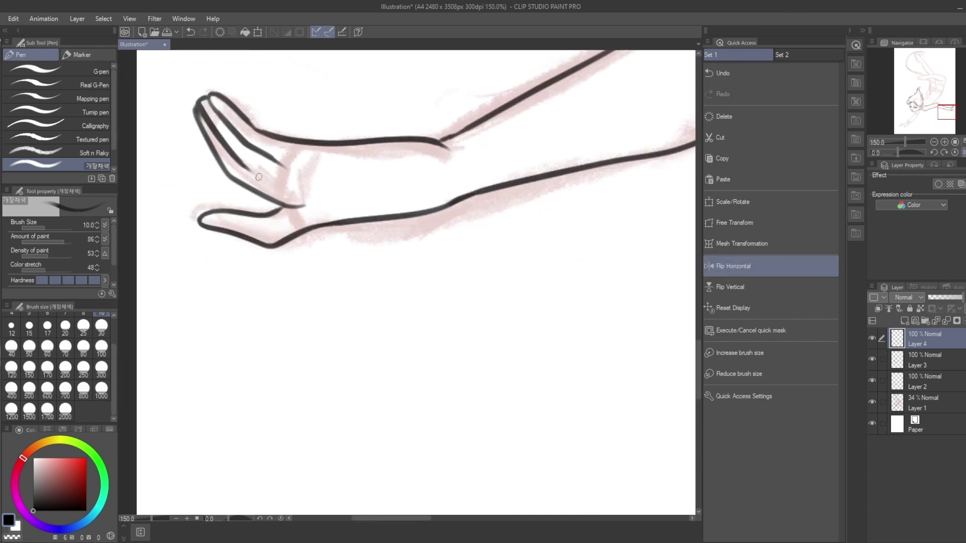
mouse_move(291, 142)
mouse_down()
mouse_move(300, 229)
mouse_move(285, 247)
mouse_move(317, 277)
mouse_up()
Step: Add the thumb, the lower finger lines and the lower wrist line
scroll(322, 141, up, 1)
key(e)
key(p)
scroll(292, 251, down, 1)
key(h)
mouse_move(431, 246)
mouse_down()
mouse_move(513, 285)
mouse_move(584, 251)
mouse_up()
key(ctrl+z)
key(e)
key(p)
drag(498, 259, 606, 246)
scroll(598, 244, up, 1)
drag(527, 231, 513, 255)
drag(608, 240, 500, 249)
scroll(467, 251, down, 3)
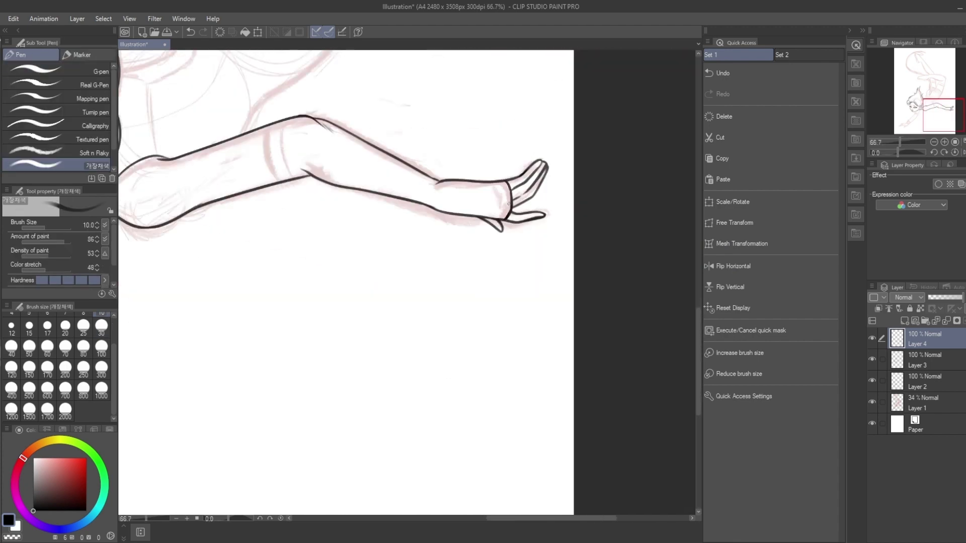
Step: Ink the two sleeve band lines across the arm
scroll(484, 161, up, 2)
drag(484, 161, 496, 285)
drag(459, 166, 478, 291)
key(ctrl+z)
key(ctrl+z)
drag(459, 171, 477, 289)
drag(483, 161, 503, 287)
scroll(491, 154, down, 4)
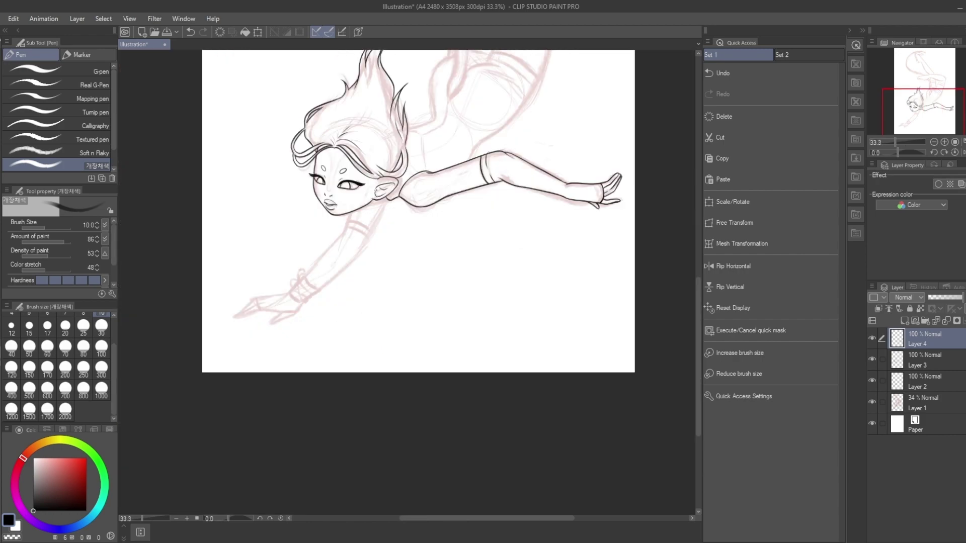
Step: Ink the shoulder, the long curve of the back and the upper arm outline where it meets the torso
scroll(388, 202, up, 5)
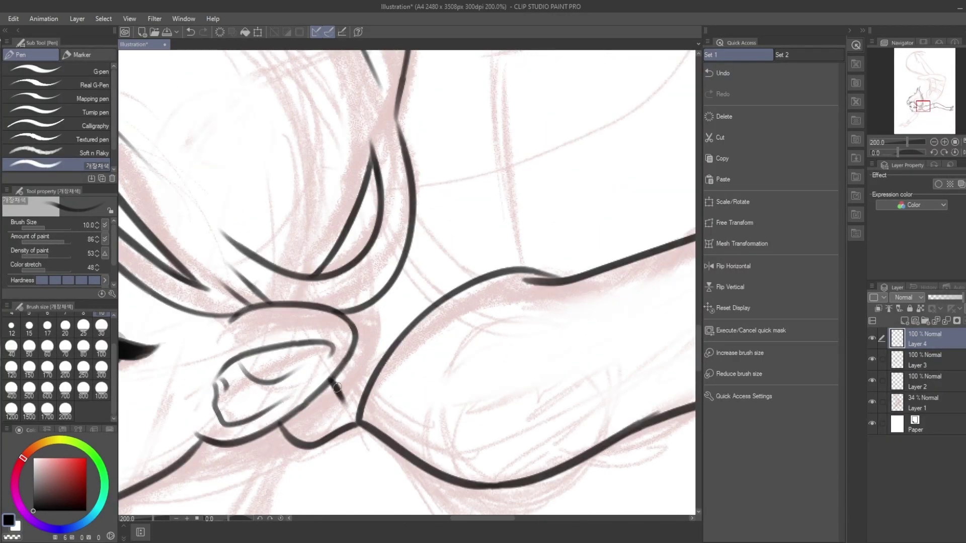
scroll(409, 333, down, 1)
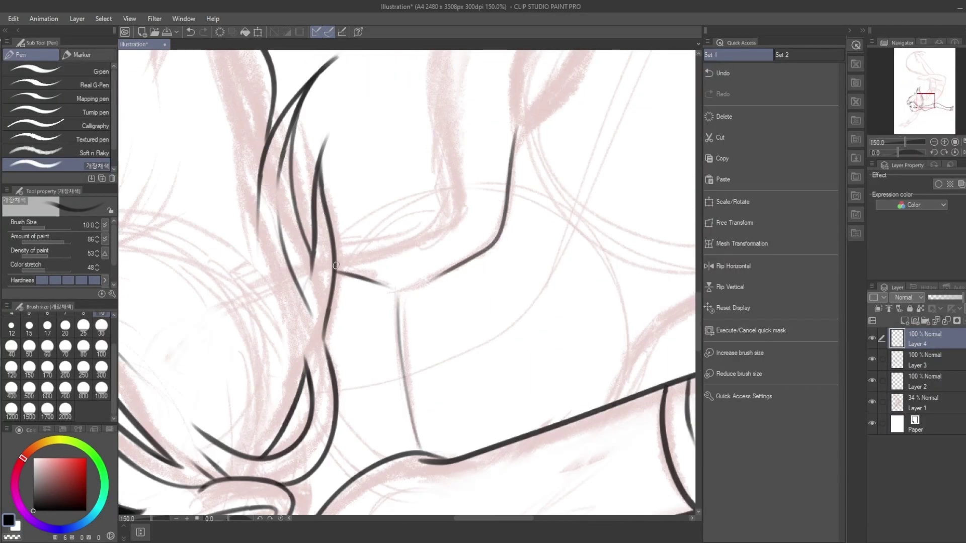
scroll(338, 264, down, 1)
drag(529, 80, 537, 236)
drag(553, 314, 518, 355)
mouse_move(556, 63)
mouse_down()
mouse_move(573, 227)
mouse_move(478, 410)
mouse_move(534, 405)
mouse_up()
scroll(513, 213, up, 5)
drag(566, 258, 555, 237)
scroll(555, 236, down, 2)
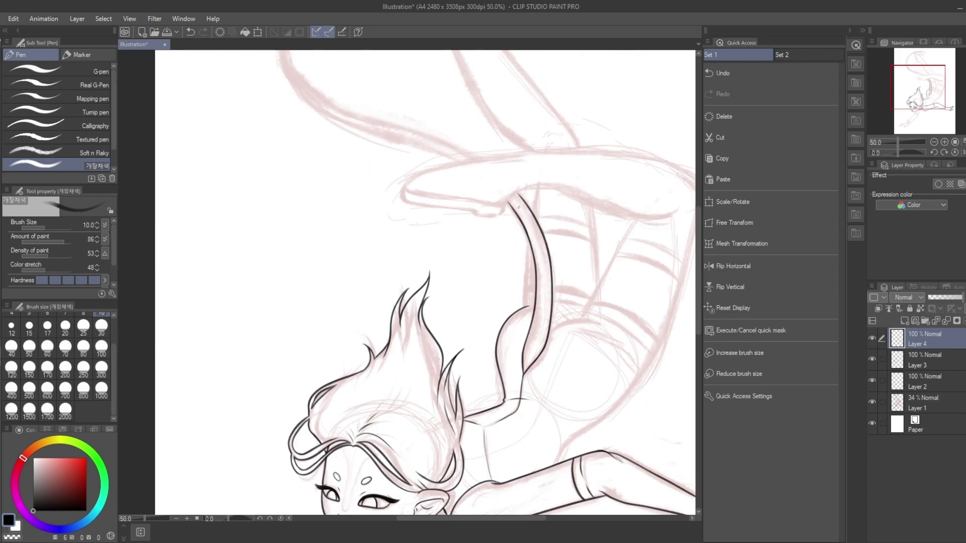
scroll(518, 207, down, 4)
scroll(414, 133, up, 2)
drag(390, 144, 506, 151)
mouse_move(442, 126)
mouse_down()
mouse_move(609, 171)
mouse_move(464, 343)
mouse_up()
click(733, 266)
drag(324, 328, 381, 357)
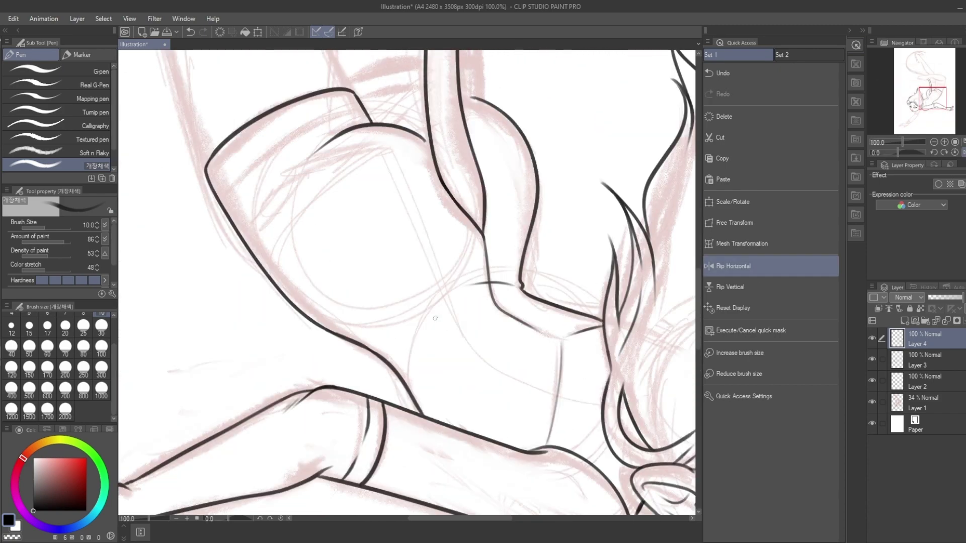
Step: Ink the raised leg's thigh curve, top contour and the sole of the foot
drag(216, 194, 273, 274)
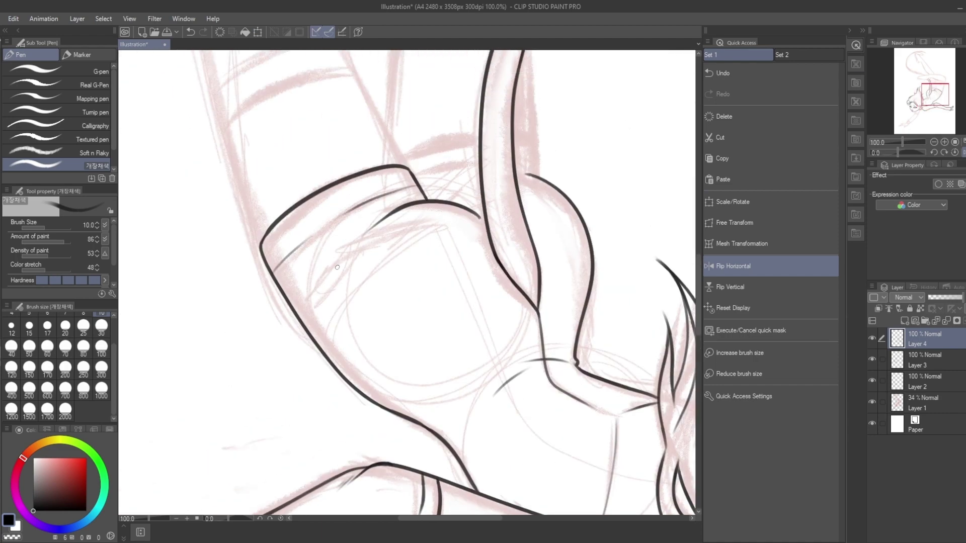
drag(337, 268, 355, 459)
drag(243, 169, 539, 127)
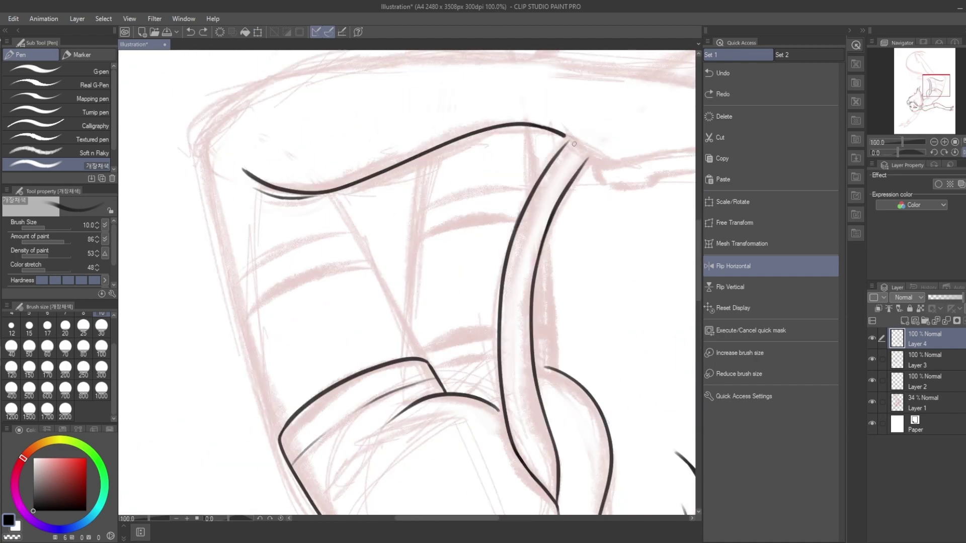
drag(588, 158, 602, 164)
mouse_move(601, 164)
mouse_down()
mouse_move(413, 221)
mouse_move(241, 145)
mouse_up()
drag(285, 153, 461, 138)
drag(461, 138, 428, 214)
mouse_move(166, 141)
mouse_down()
mouse_move(385, 185)
mouse_move(429, 213)
mouse_up()
scroll(428, 214, up, 2)
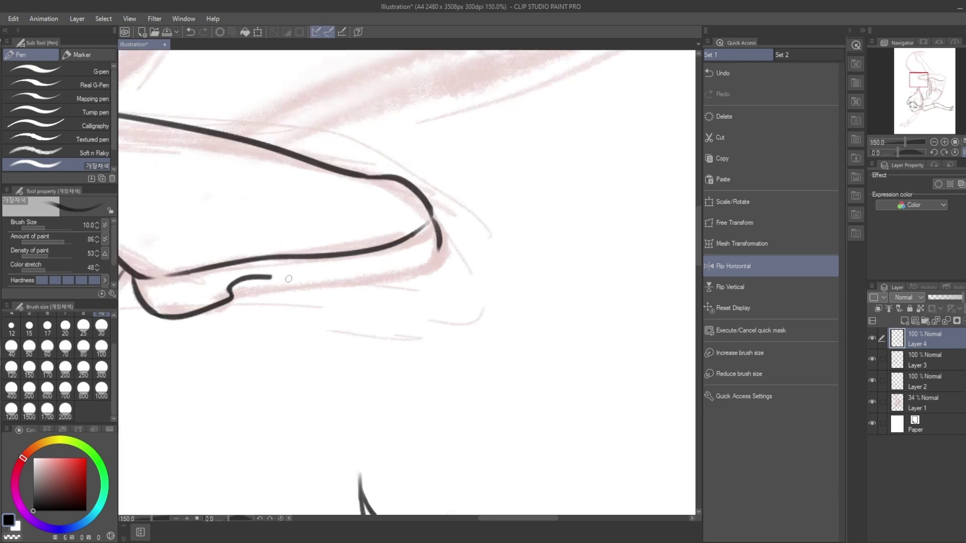
drag(300, 278, 437, 242)
scroll(382, 251, down, 5)
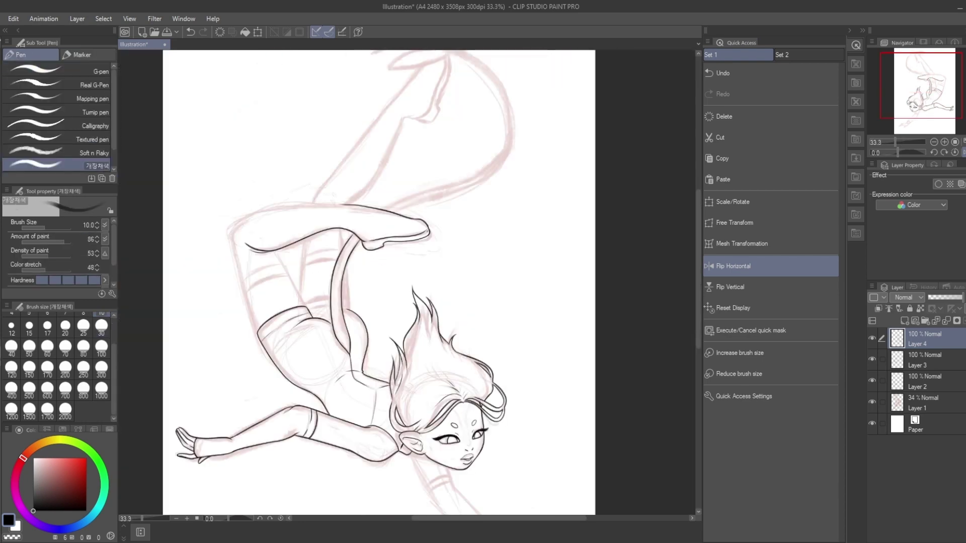
scroll(234, 313, up, 3)
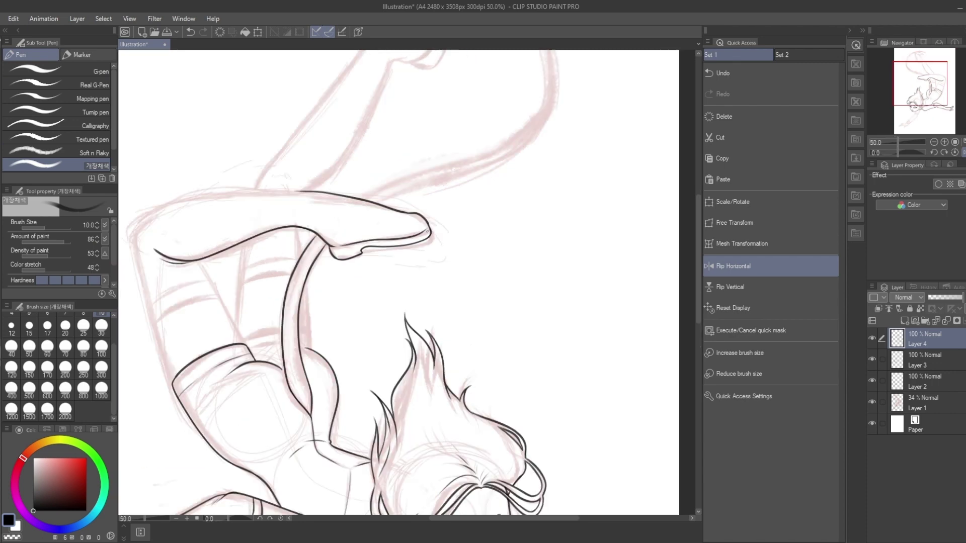
Step: Add the thigh diagonal, the leg's right contour and a stocking band across the thigh
drag(355, 128, 465, 327)
key(h)
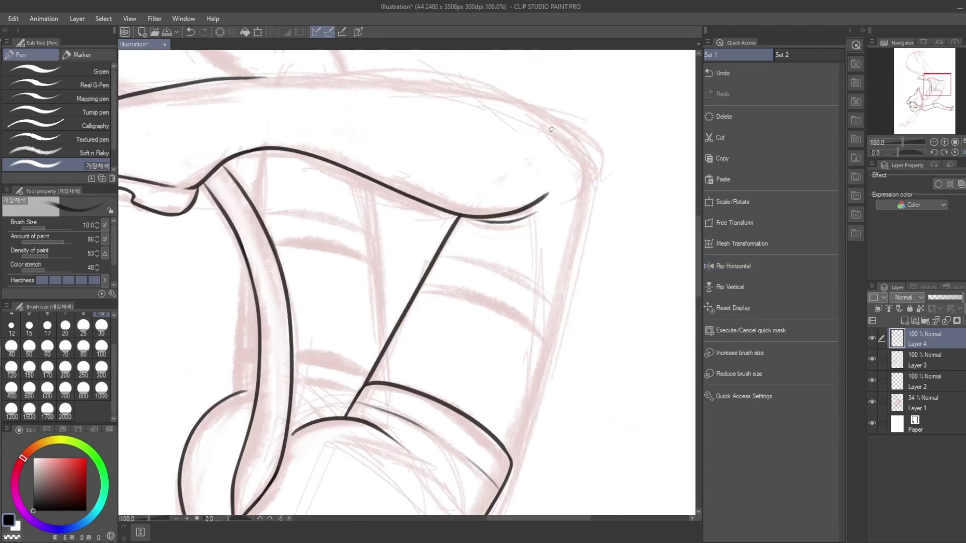
mouse_move(557, 125)
mouse_down()
mouse_move(562, 329)
mouse_move(510, 460)
mouse_up()
drag(417, 291, 552, 353)
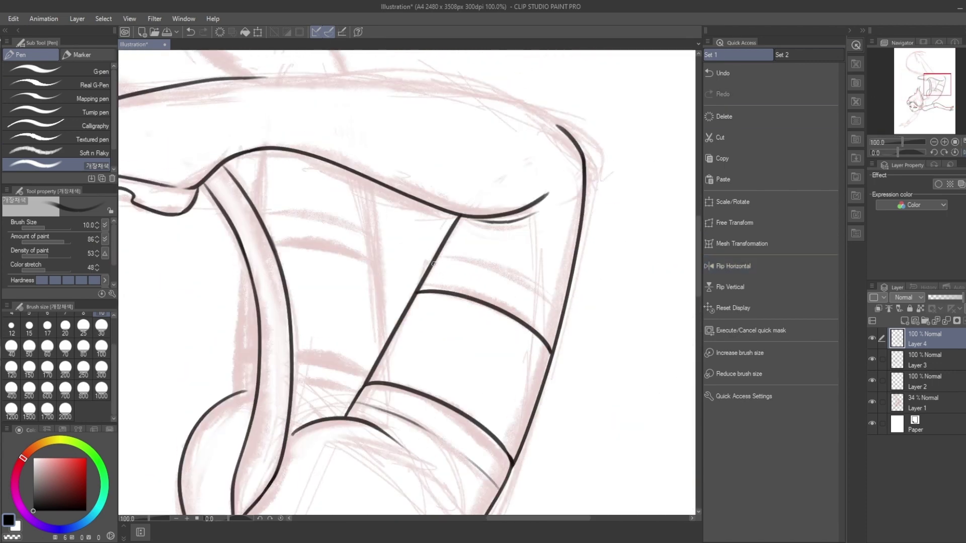
drag(498, 270, 515, 337)
drag(283, 143, 586, 177)
scroll(600, 125, down, 2)
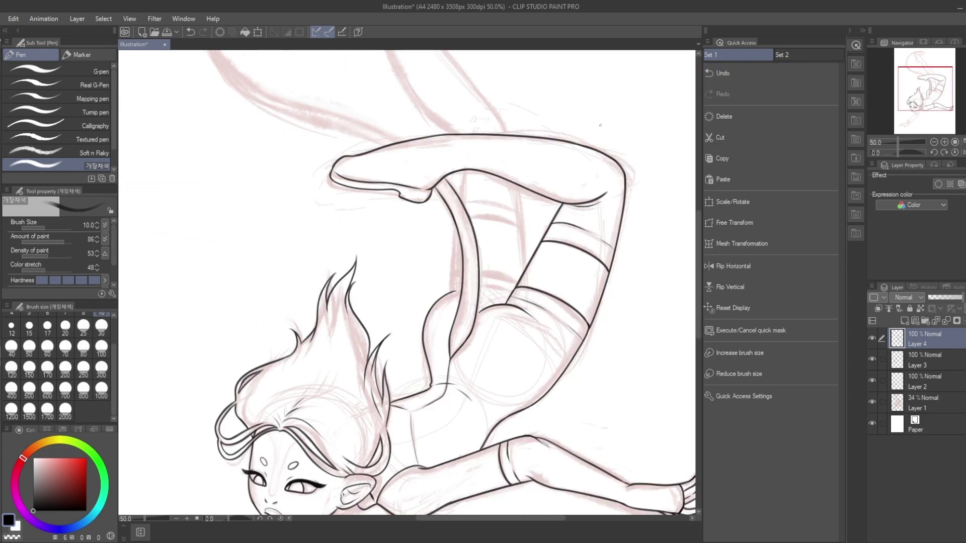
Step: Add Layer 5 and ink the inner lines of the lower leg
click(904, 321)
scroll(523, 181, up, 2)
drag(514, 162, 532, 377)
Step: Ink the stocking band lines and their crossing curves across the leg
drag(408, 143, 377, 395)
drag(382, 347, 523, 375)
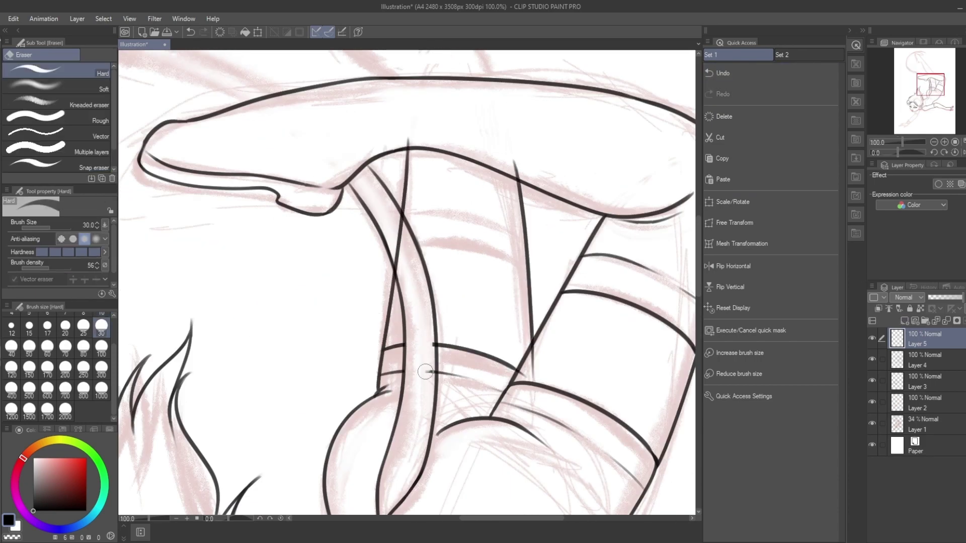
key(p)
drag(402, 210, 472, 217)
drag(514, 259, 529, 268)
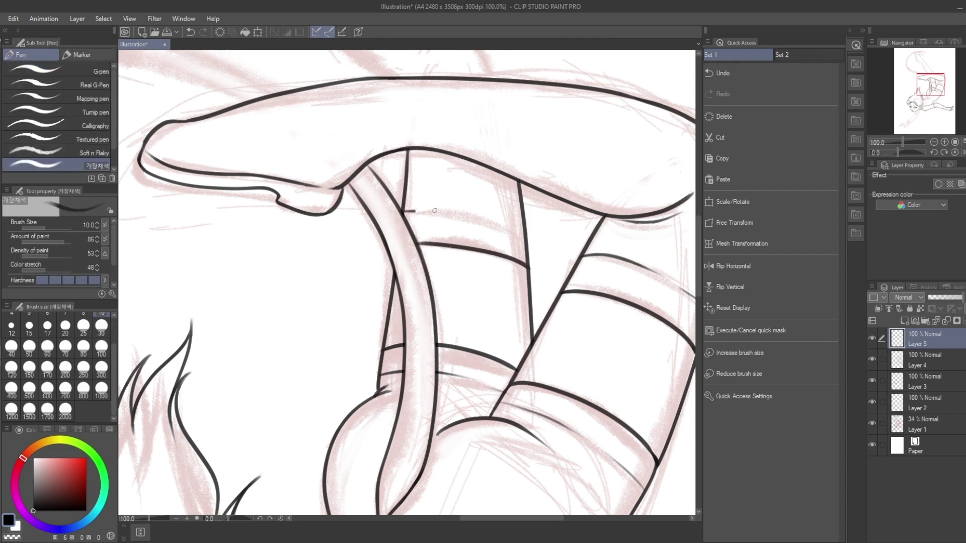
scroll(525, 225, down, 5)
scroll(560, 371, up, 5)
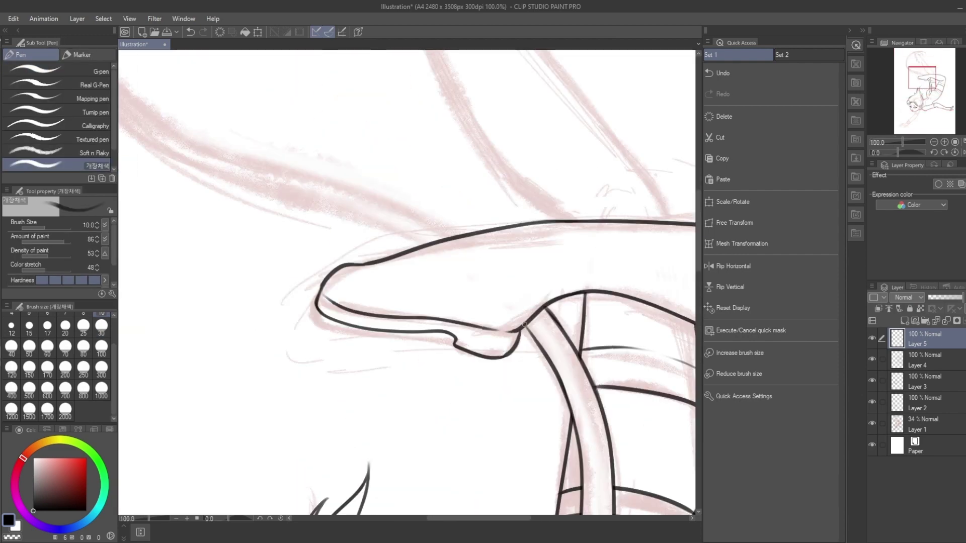
Step: On a new layer, ink the tail's long outer contour and its inner contour
key(ctrl+shift+n)
scroll(539, 330, down, 1)
drag(539, 329, 577, 471)
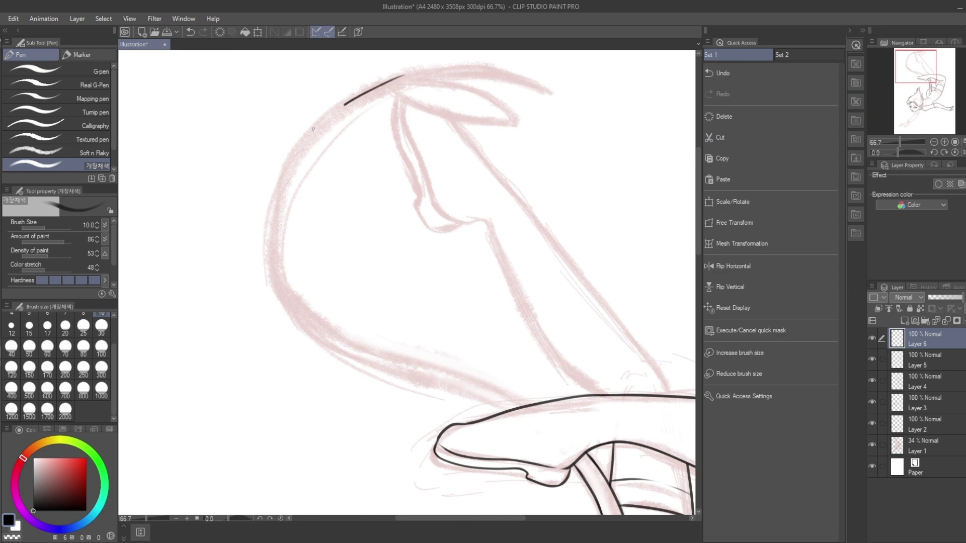
drag(272, 212, 508, 412)
drag(390, 87, 289, 286)
key(ctrl+z)
drag(390, 87, 285, 258)
Step: Redraw the tail's inner contour cleanly along its full length
scroll(297, 299, up, 3)
key(e)
drag(322, 443, 324, 237)
scroll(324, 238, down, 3)
key(p)
key(ctrl+z)
drag(305, 151, 589, 312)
key(ctrl+z)
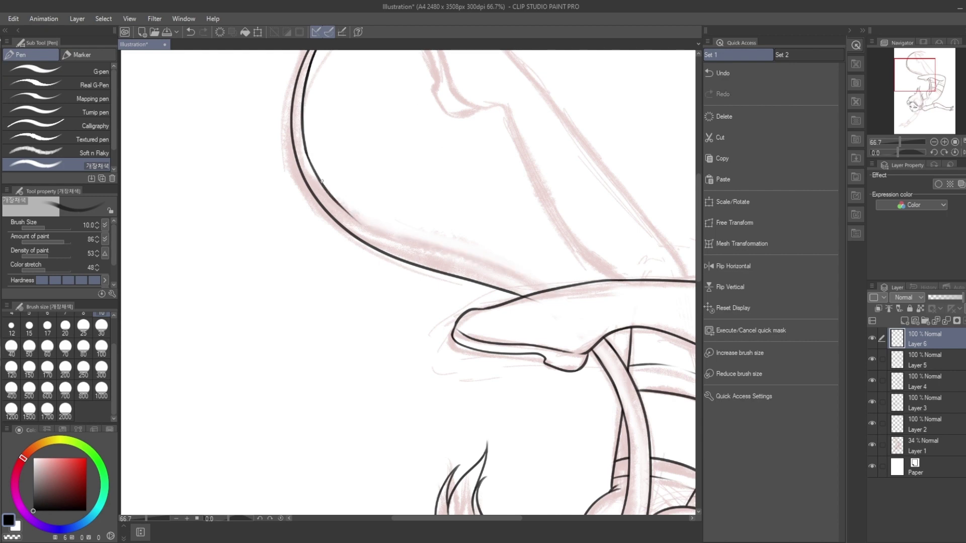
drag(304, 150, 381, 240)
drag(343, 213, 567, 303)
key(ctrl+z)
drag(350, 219, 572, 305)
Step: Erase the excess part of the inner tail line
scroll(326, 203, up, 3)
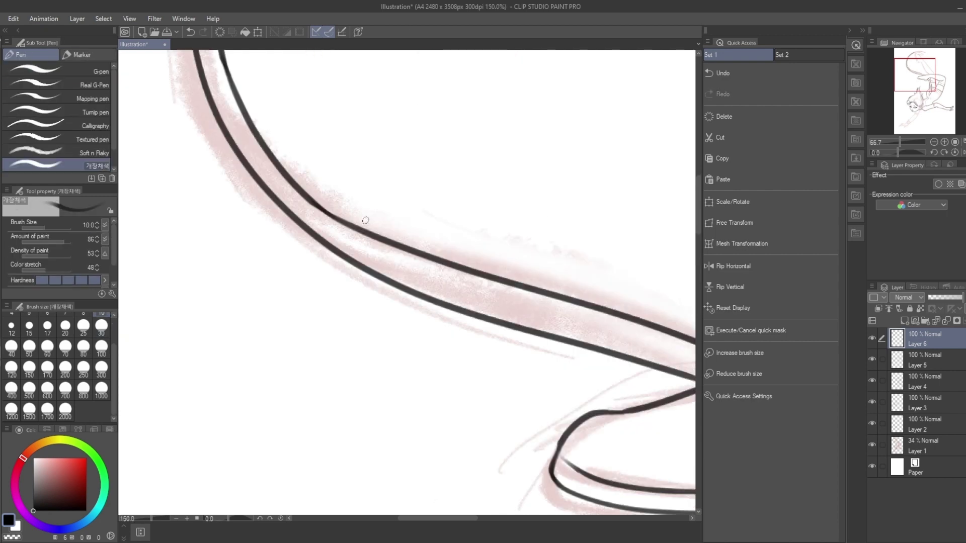
scroll(326, 203, down, 3)
key(e)
mouse_move(487, 254)
mouse_down()
mouse_move(377, 221)
mouse_move(539, 266)
mouse_move(563, 279)
mouse_move(514, 264)
mouse_move(669, 327)
mouse_up()
key(p)
key(e)
key(p)
key(ctrl+z)
key(e)
Step: Add another contour line along the upper tail
scroll(682, 338, down, 2)
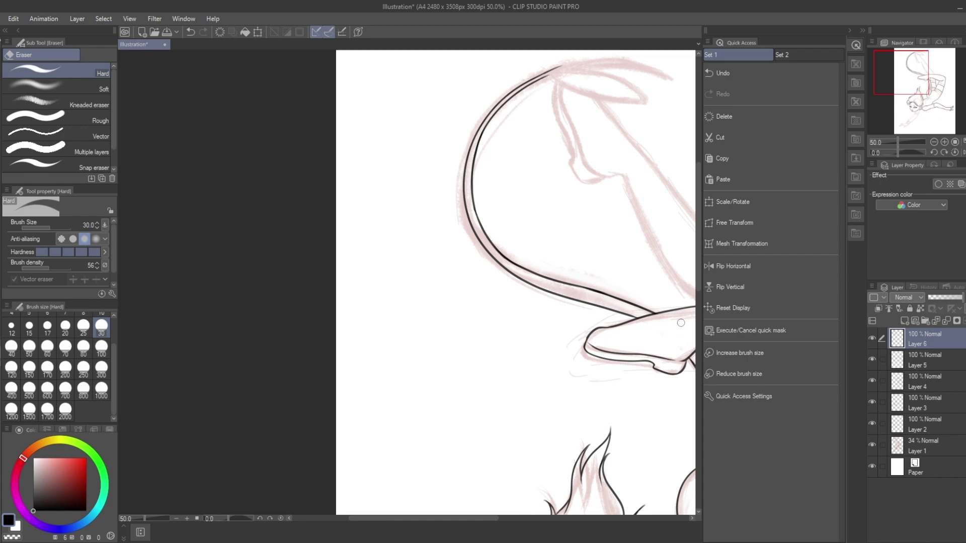
scroll(681, 323, down, 1)
drag(915, 90, 931, 94)
scroll(504, 216, up, 3)
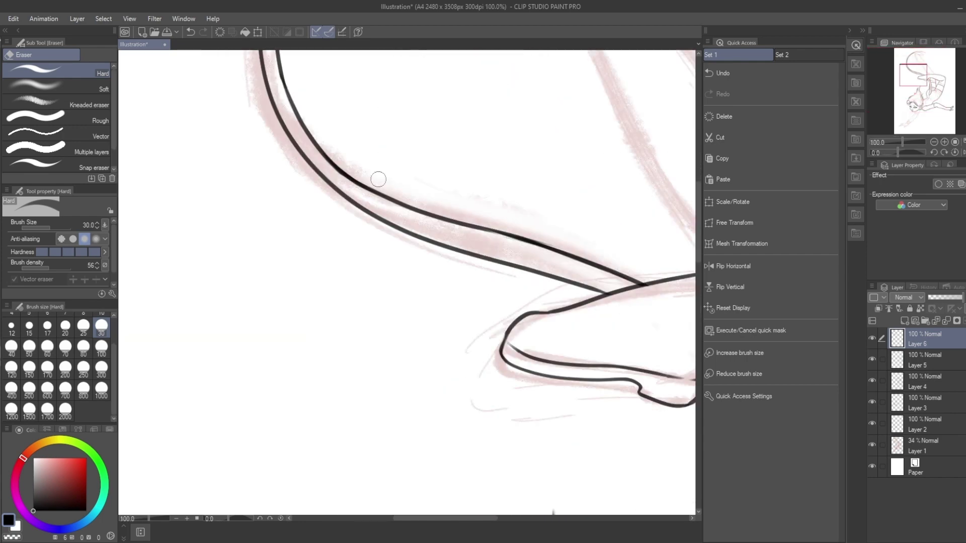
key(p)
drag(264, 85, 485, 227)
key(e)
scroll(674, 238, down, 2)
drag(674, 238, 562, 345)
scroll(562, 344, up, 2)
Step: Ink the leaf-shaped tail tip's upper and lower edges, joining the outer tail line
key(p)
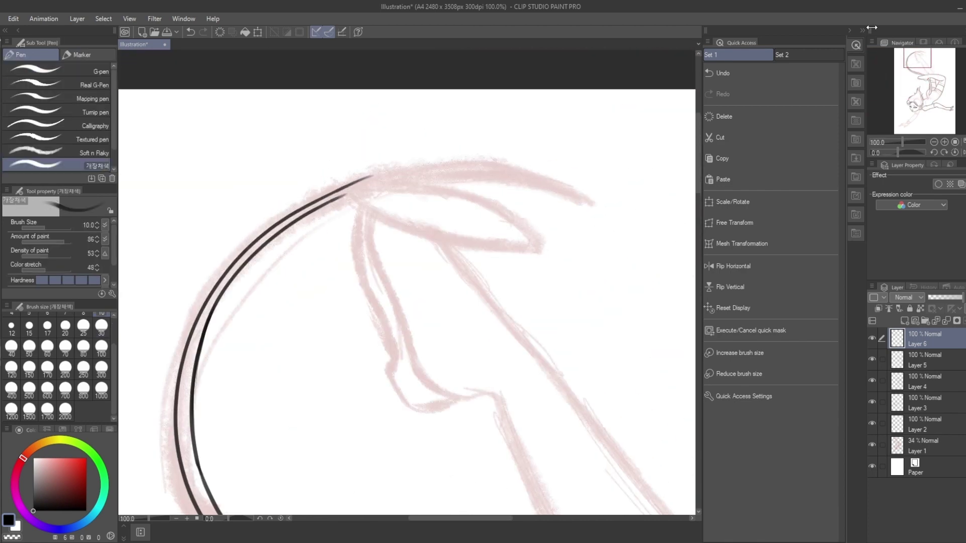
drag(346, 194, 541, 249)
mouse_move(361, 187)
mouse_down()
mouse_move(431, 186)
mouse_move(540, 248)
mouse_up()
scroll(408, 157, up, 1)
drag(352, 186, 395, 179)
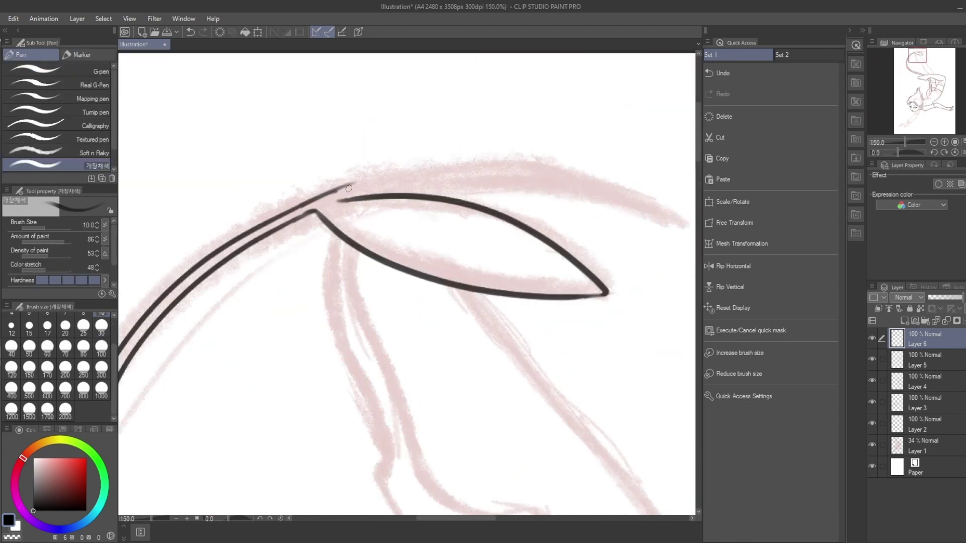
drag(332, 191, 473, 162)
key(ctrl+z)
drag(332, 192, 453, 171)
scroll(364, 169, down, 4)
Step: On a new layer, ink a long outline for the raised leg
key(ctrl+shift+n)
scroll(364, 169, up, 2)
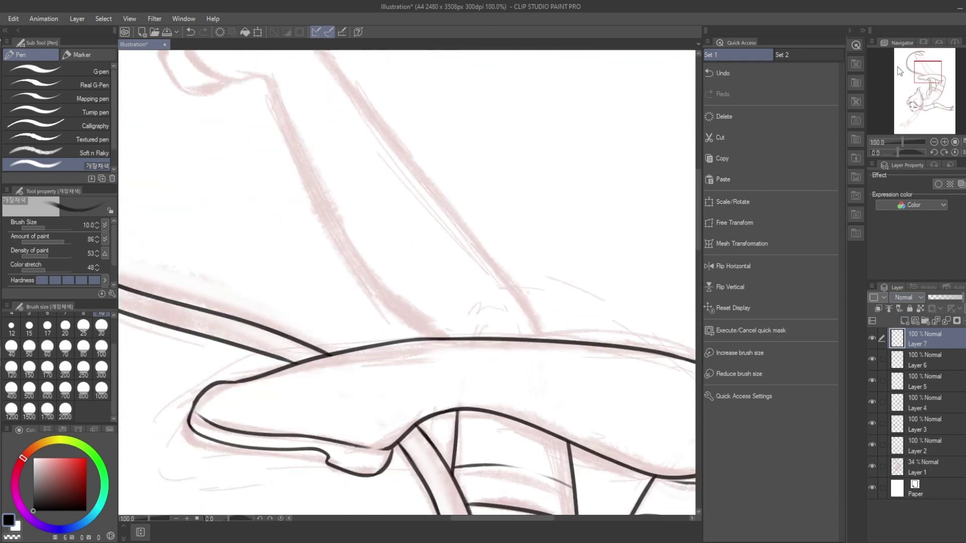
drag(390, 127, 523, 302)
scroll(387, 144, up, 3)
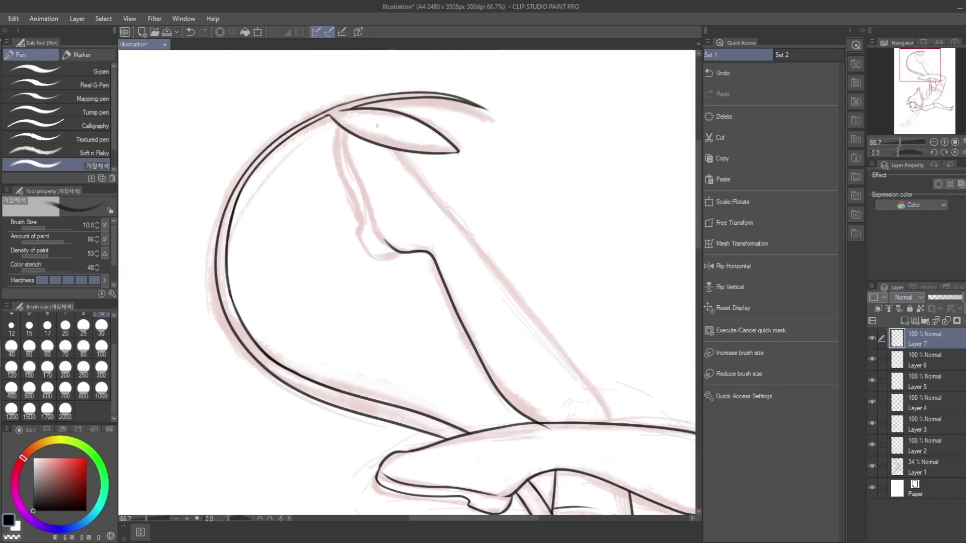
key(ctrl+z)
drag(616, 438, 391, 127)
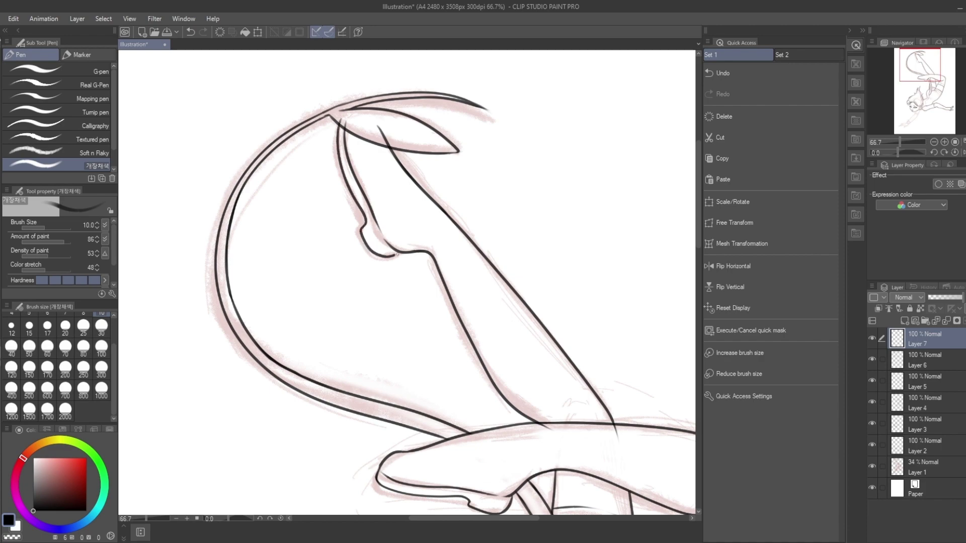
key(e)
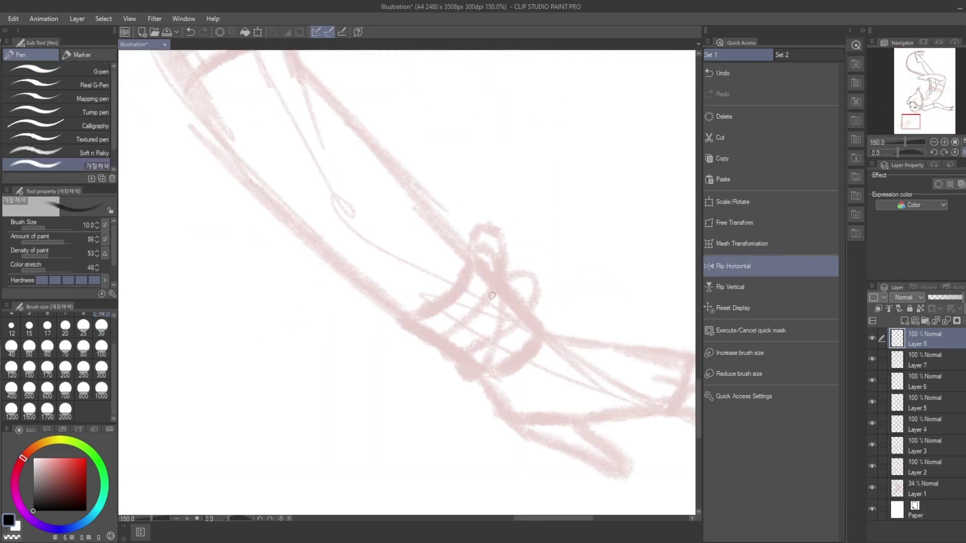
Step: Ink two looping bangles and the cone-shaped wrist cuff, cleaning where they cross
scroll(488, 282, up, 1)
mouse_move(468, 226)
mouse_down()
mouse_move(503, 296)
mouse_move(454, 386)
mouse_move(502, 294)
mouse_move(481, 201)
mouse_move(509, 332)
mouse_up()
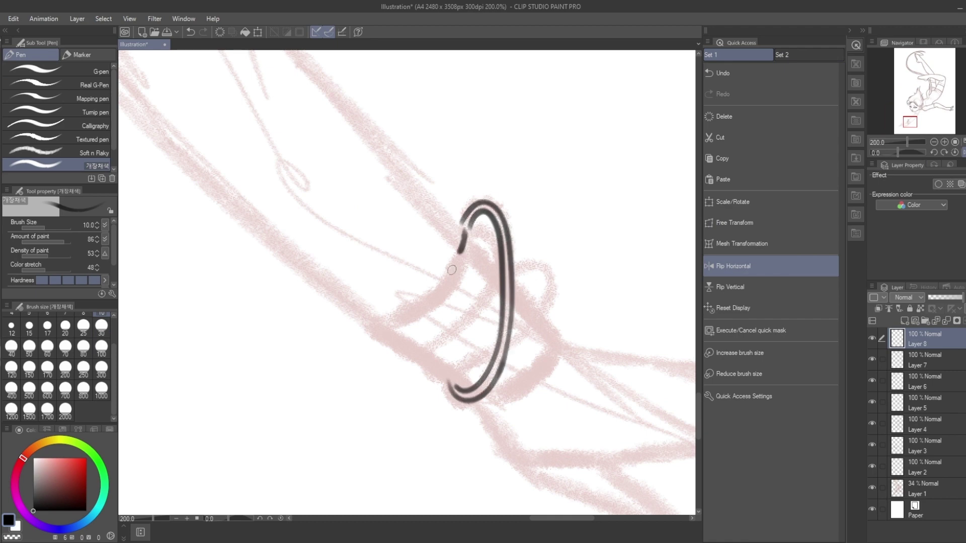
mouse_move(420, 298)
mouse_down()
mouse_move(464, 387)
mouse_move(563, 334)
mouse_up()
mouse_move(507, 277)
mouse_down()
mouse_move(541, 312)
mouse_move(512, 265)
mouse_move(527, 343)
mouse_move(506, 360)
mouse_up()
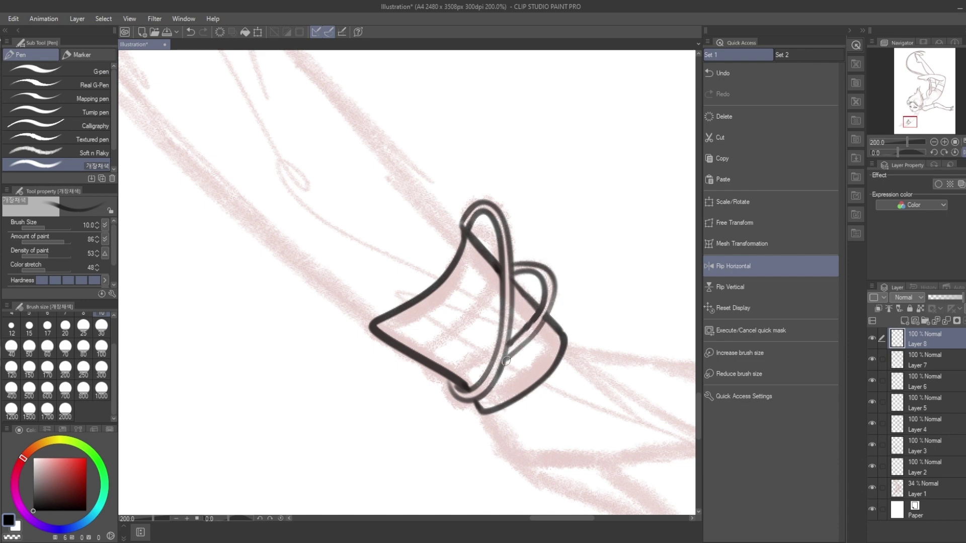
click(771, 267)
scroll(301, 342, up, 3)
key(e)
mouse_move(413, 402)
mouse_down()
mouse_move(318, 342)
mouse_move(430, 388)
mouse_up()
key(p)
scroll(361, 78, down, 3)
scroll(361, 78, up, 3)
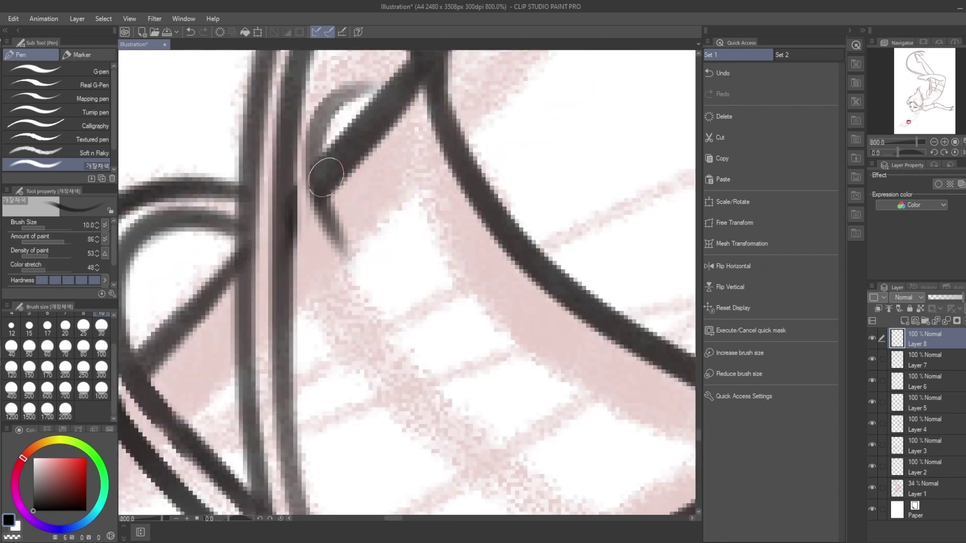
scroll(388, 218, down, 1)
Step: Ink a thin inner line along the wrist cuff
drag(334, 151, 498, 333)
key(e)
key(p)
mouse_move(347, 151)
mouse_down()
mouse_move(442, 282)
mouse_move(499, 320)
mouse_up()
scroll(911, 121, down, 2)
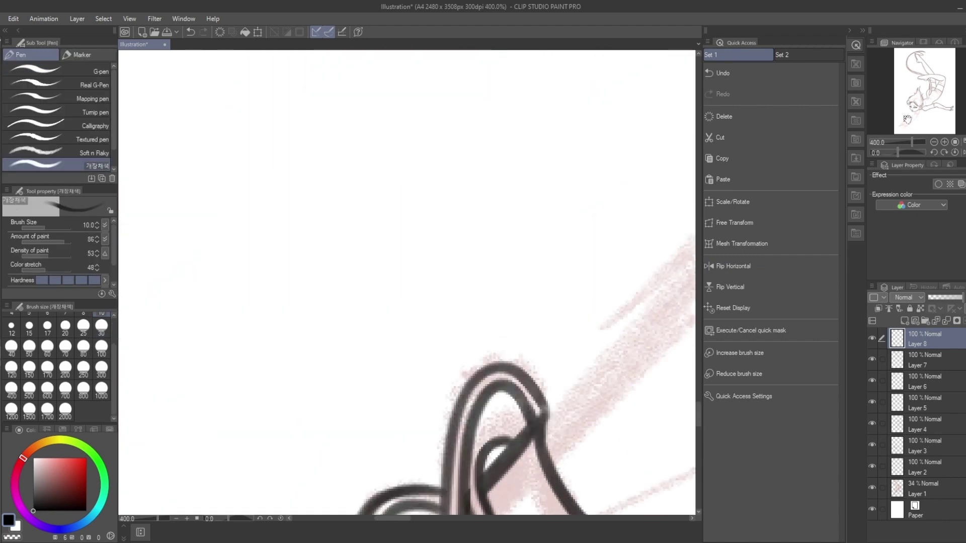
scroll(910, 120, up, 2)
scroll(916, 120, down, 4)
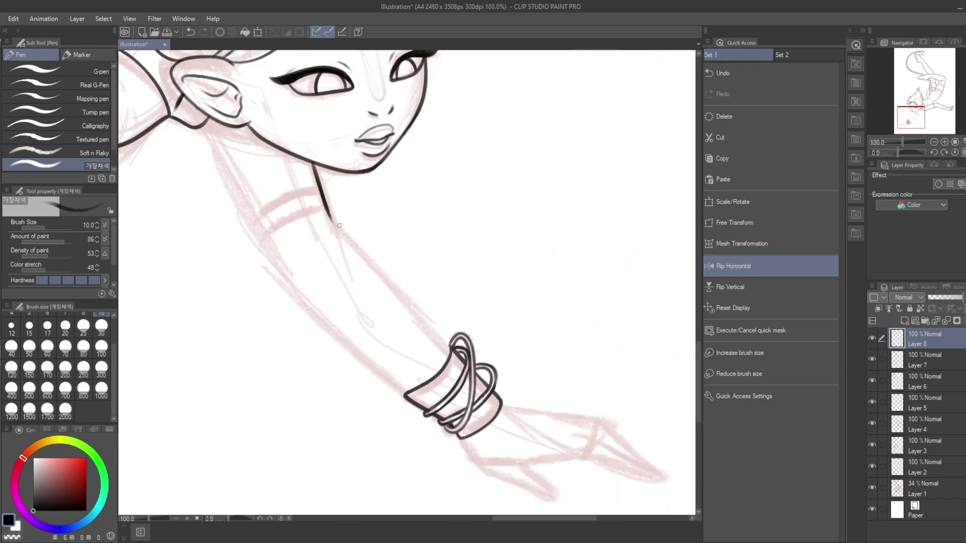
Step: Ink the arm's upper and lower contours from the shoulder down to the cuff
drag(303, 226, 323, 228)
drag(329, 214, 431, 323)
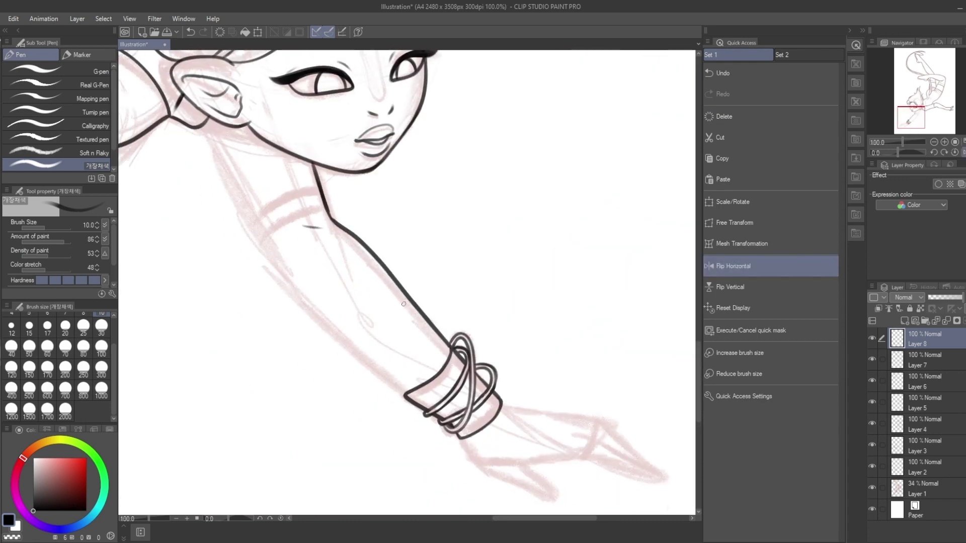
drag(208, 127, 282, 267)
drag(253, 226, 407, 393)
key(ctrl+z)
drag(263, 248, 408, 395)
Step: Ink the hand outline, looped thumb and fingers using a horizontally flipped view
click(756, 268)
scroll(579, 161, up, 1)
drag(541, 136, 635, 176)
mouse_move(266, 461)
mouse_down()
mouse_move(517, 210)
mouse_move(388, 294)
mouse_up()
drag(575, 265, 475, 302)
click(756, 266)
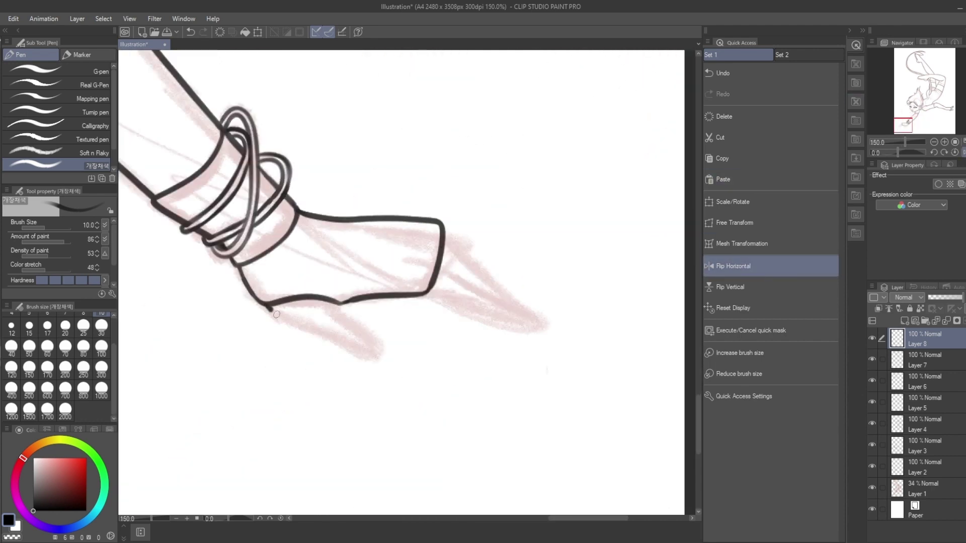
drag(330, 337, 330, 305)
mouse_move(431, 291)
mouse_down()
mouse_move(436, 268)
mouse_move(478, 311)
mouse_move(455, 257)
mouse_move(472, 242)
mouse_move(526, 312)
mouse_up()
drag(445, 230, 511, 282)
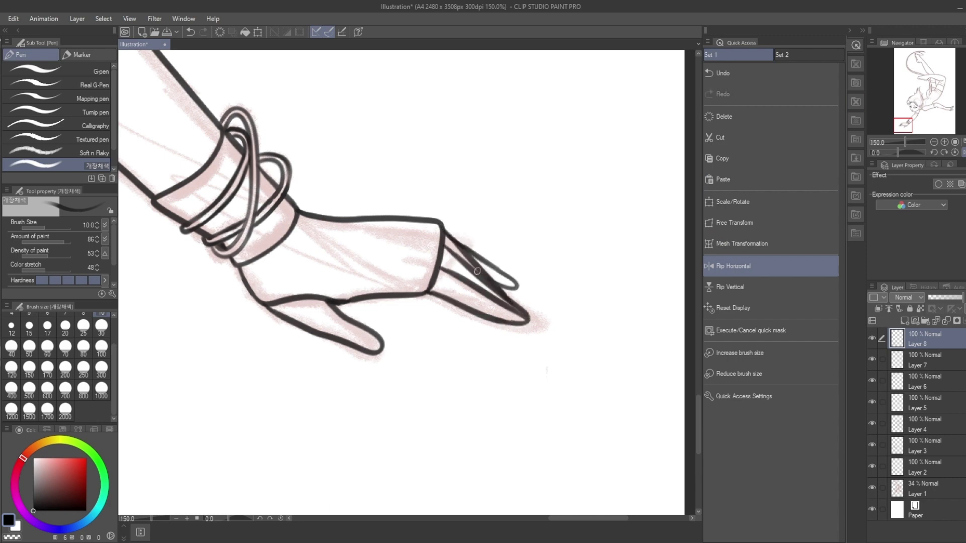
scroll(915, 125, down, 6)
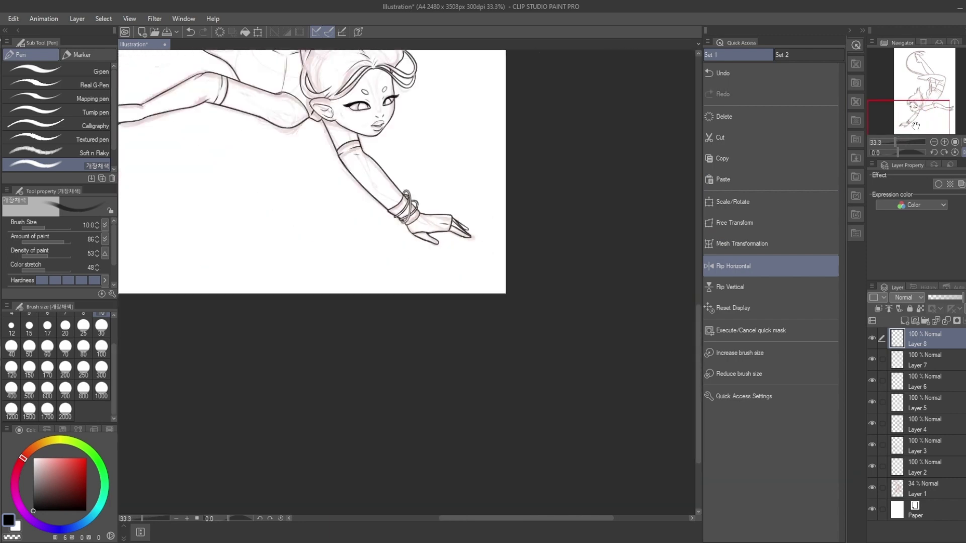
Step: Hide the sketch, merge the line art as reference layer, add a layer and pick tan
click(733, 266)
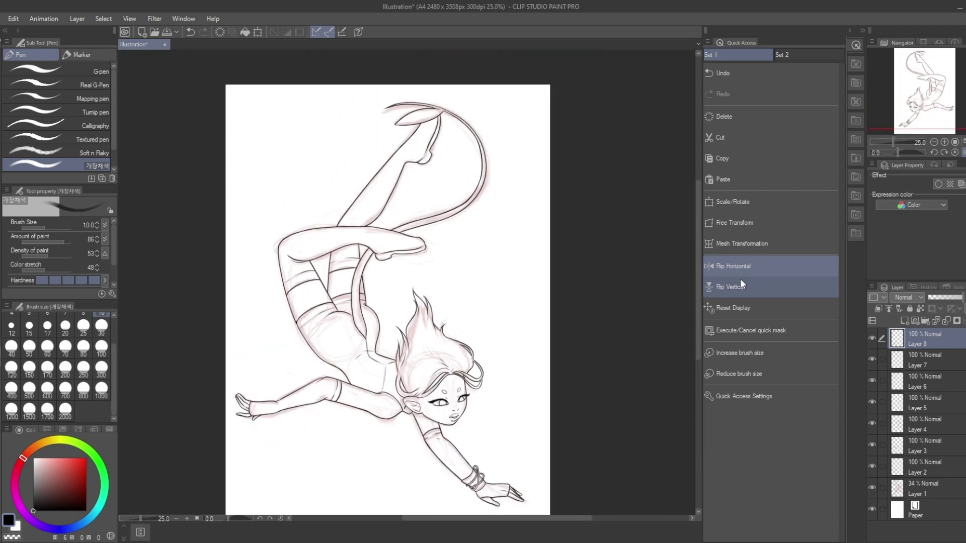
click(872, 487)
key(ctrl+shift+e)
click(889, 309)
click(905, 321)
click(63, 429)
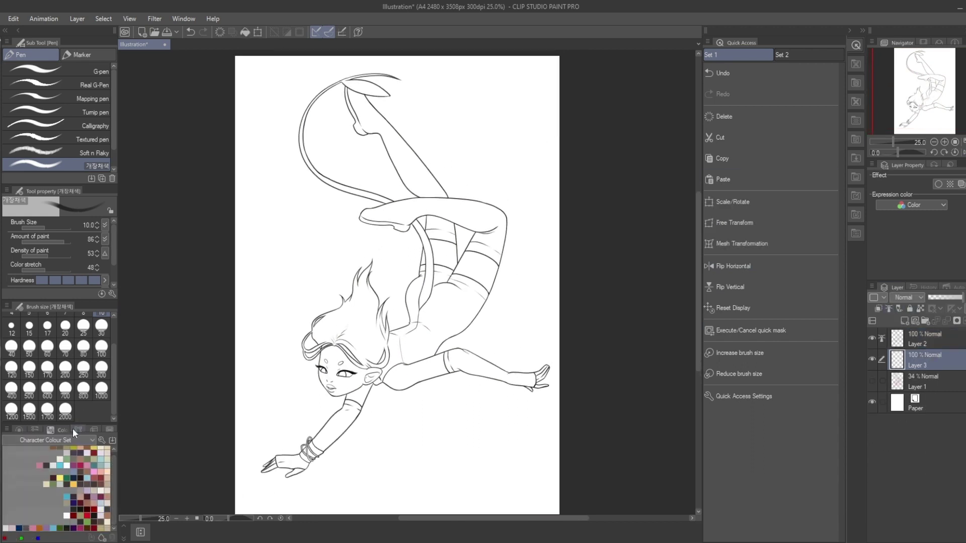
click(103, 473)
Step: Fill the stocking bands, tail and tail tip with tan by enclosing each area
key(m)
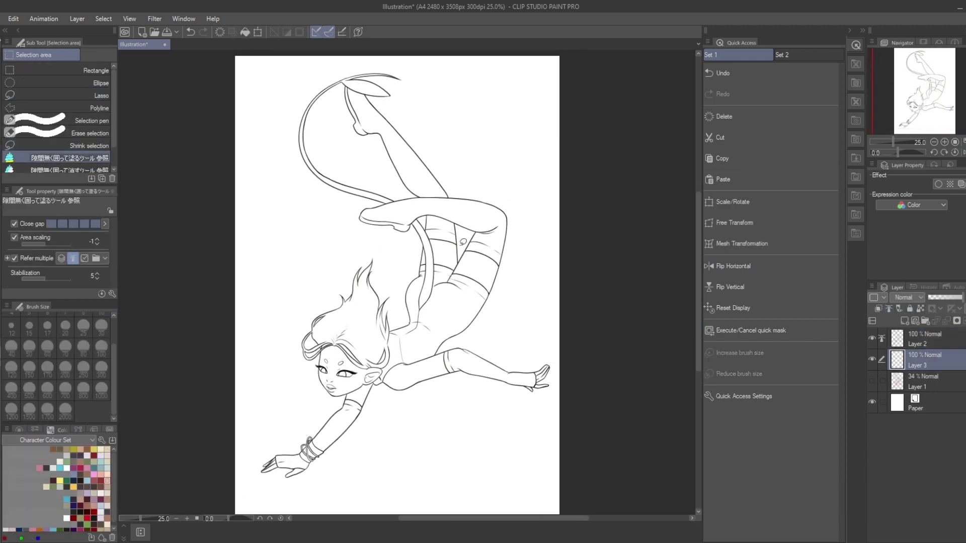
scroll(458, 254, up, 2)
drag(427, 221, 425, 224)
drag(485, 241, 482, 211)
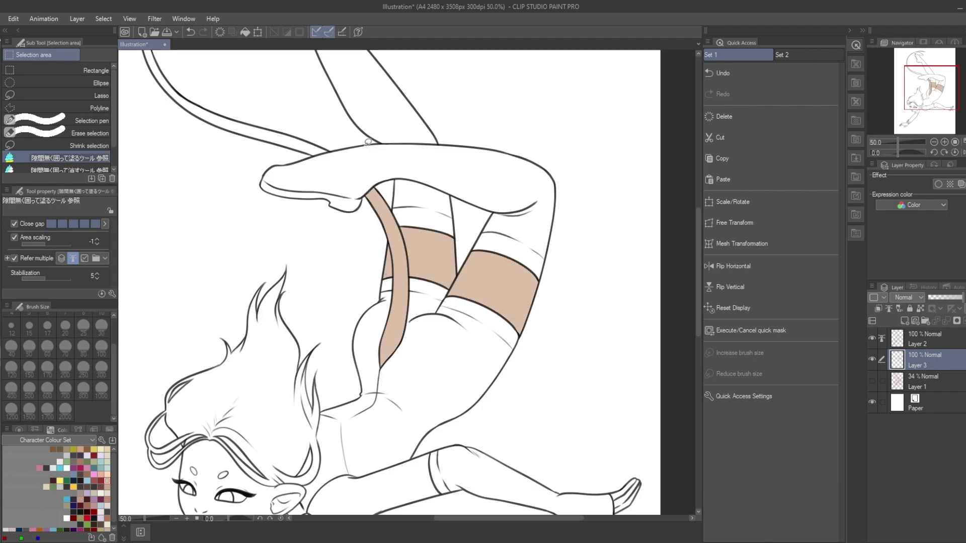
drag(380, 328, 382, 322)
scroll(929, 88, down, 2)
drag(930, 88, 926, 71)
drag(418, 96, 274, 237)
Step: Fill the neck, shoulder and face with tan
scroll(926, 62, up, 2)
drag(926, 61, 921, 114)
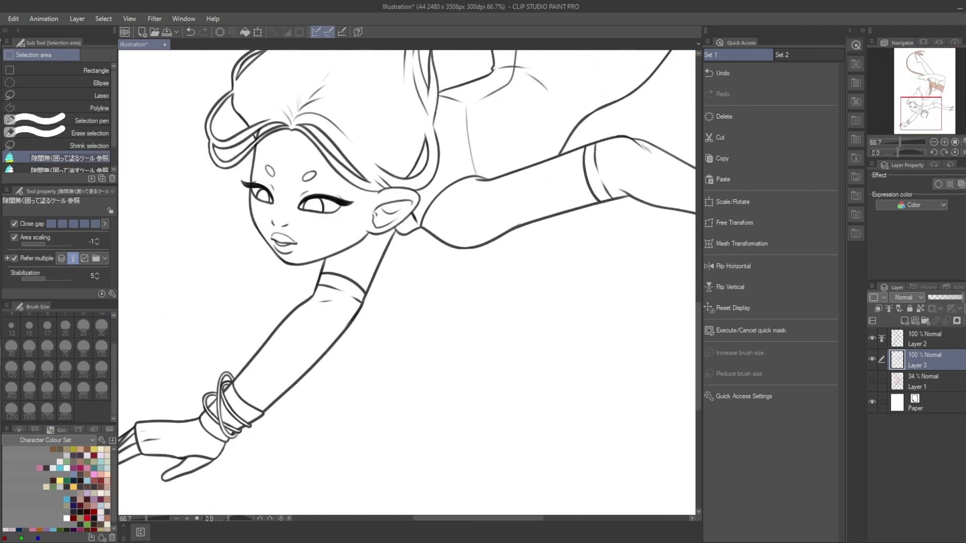
drag(372, 236, 370, 241)
mouse_move(442, 216)
mouse_down()
mouse_move(609, 131)
mouse_move(441, 221)
mouse_up()
mouse_move(332, 108)
mouse_down()
mouse_move(437, 176)
mouse_move(347, 107)
mouse_up()
click(69, 169)
scroll(166, 190, up, 3)
scroll(166, 190, down, 1)
drag(167, 190, 312, 327)
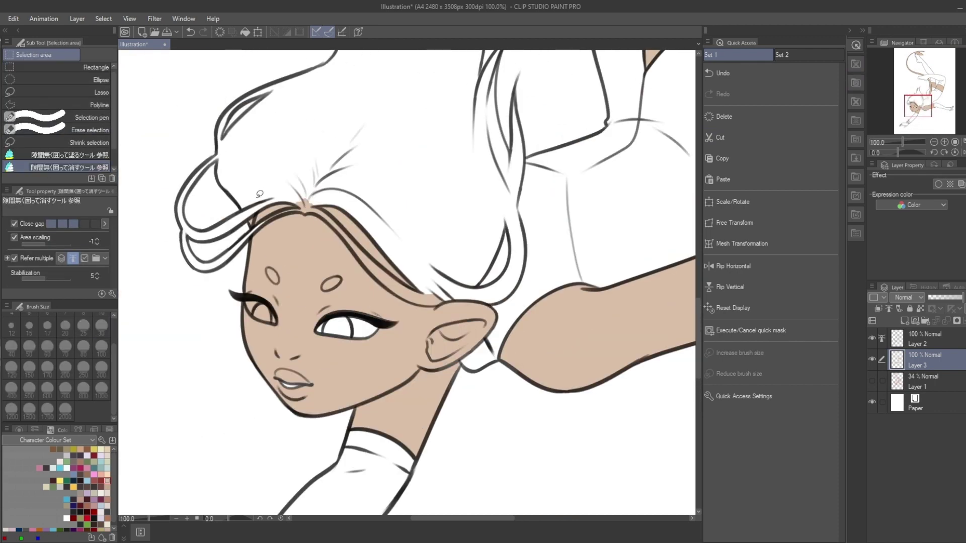
key(e)
key(m)
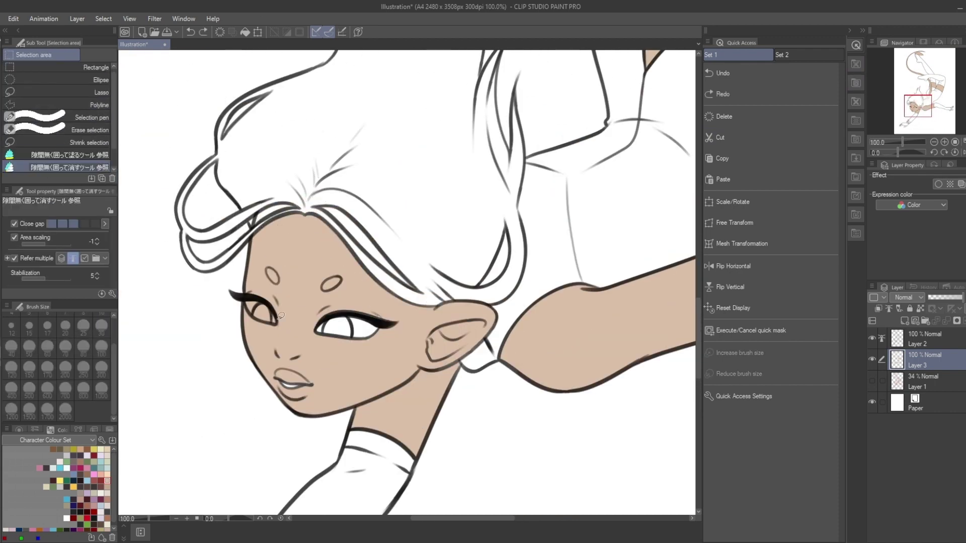
click(69, 155)
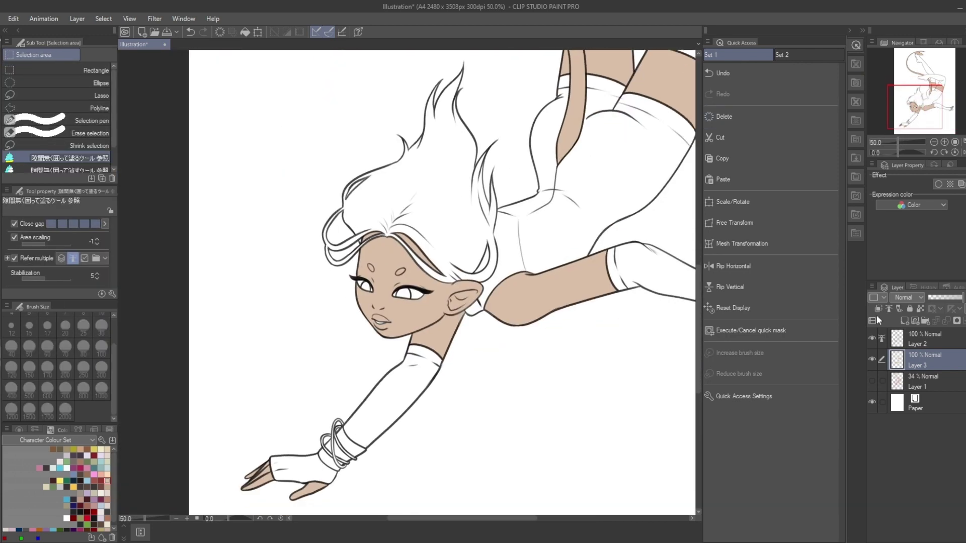
Step: Add a layer for the eye colour and raise the hair layer to 100% opacity
click(904, 321)
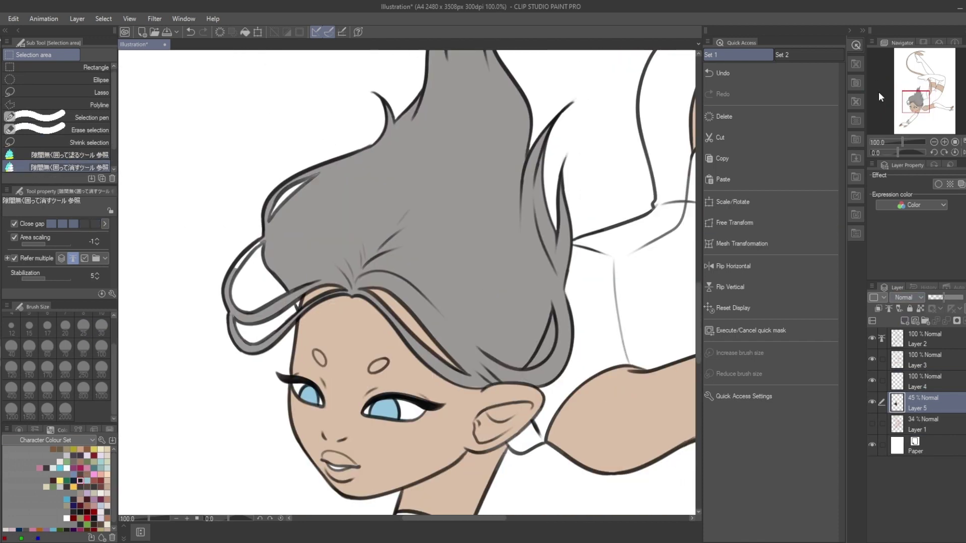
click(25, 155)
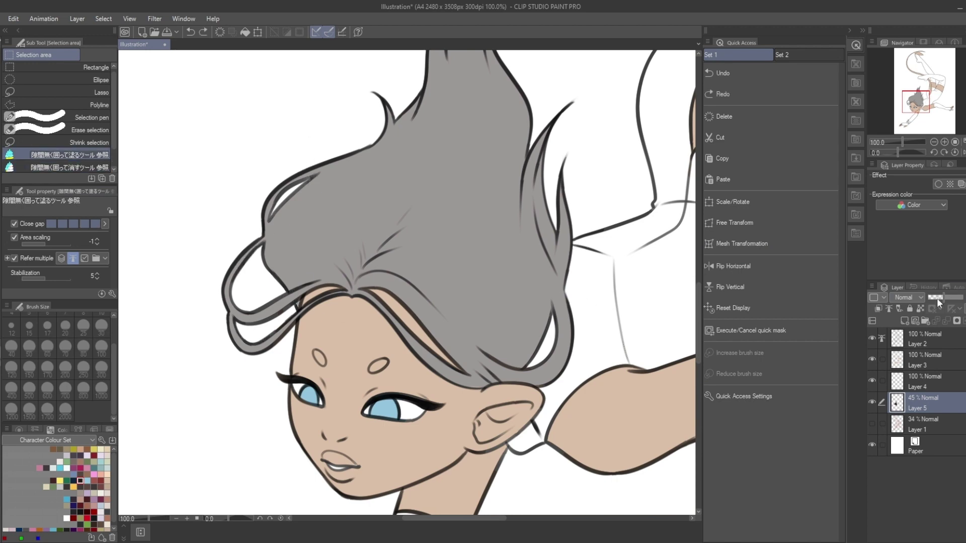
drag(942, 301, 964, 299)
ctrl+shift+click(343, 207)
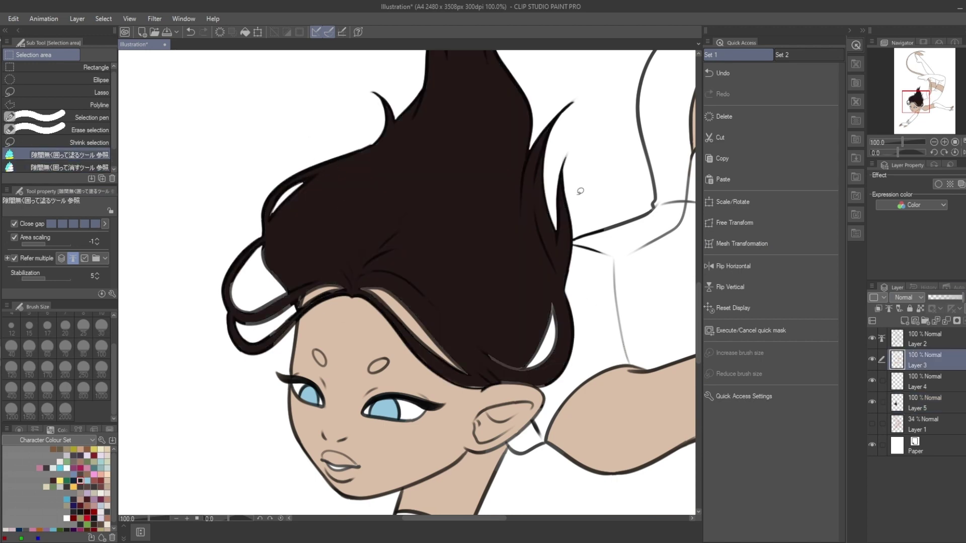
key(period)
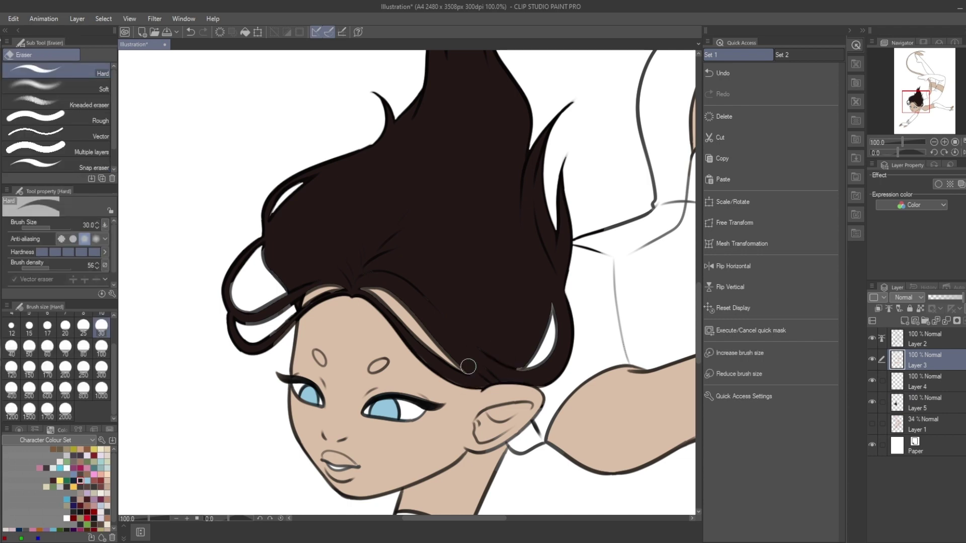
ctrl+shift+click(396, 269)
key(comma)
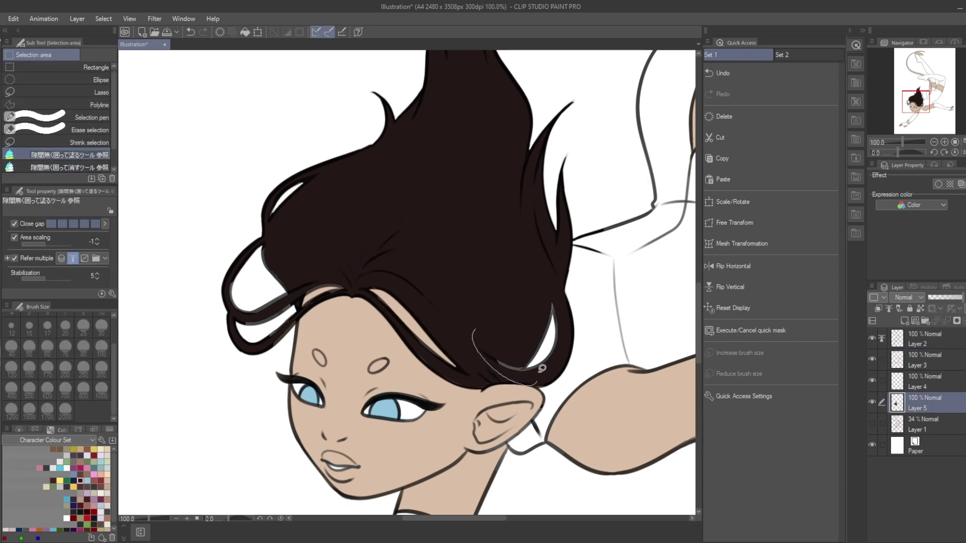
Step: On a new layer, paint a red V and stripe from nose to forehead
key(ctrl+shift+n)
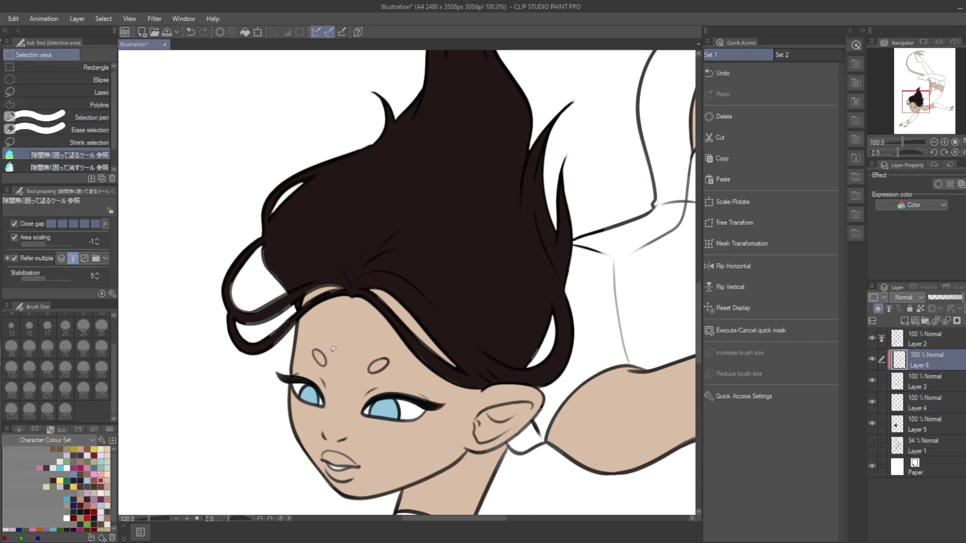
key(p)
mouse_move(302, 313)
mouse_down()
mouse_move(334, 425)
mouse_move(422, 317)
mouse_up()
drag(339, 405, 341, 373)
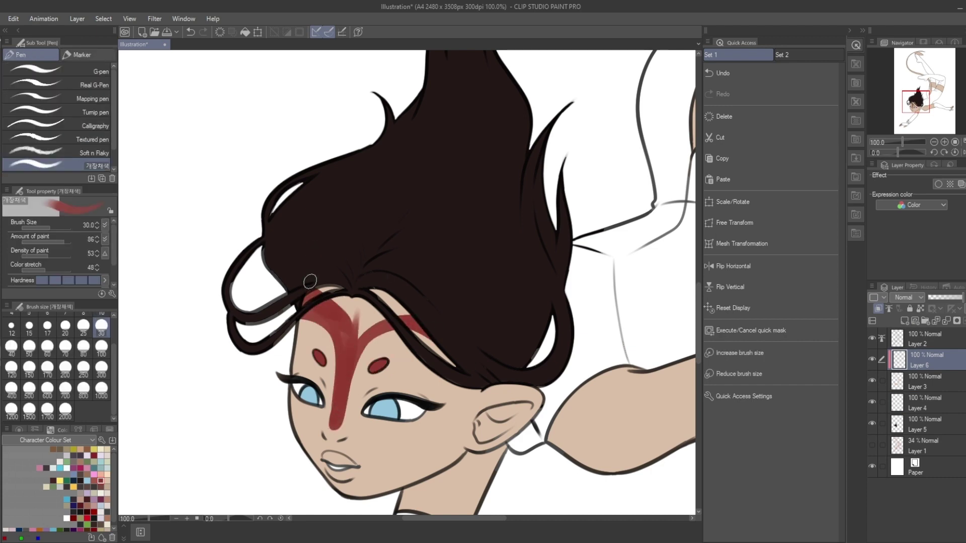
drag(358, 328, 424, 318)
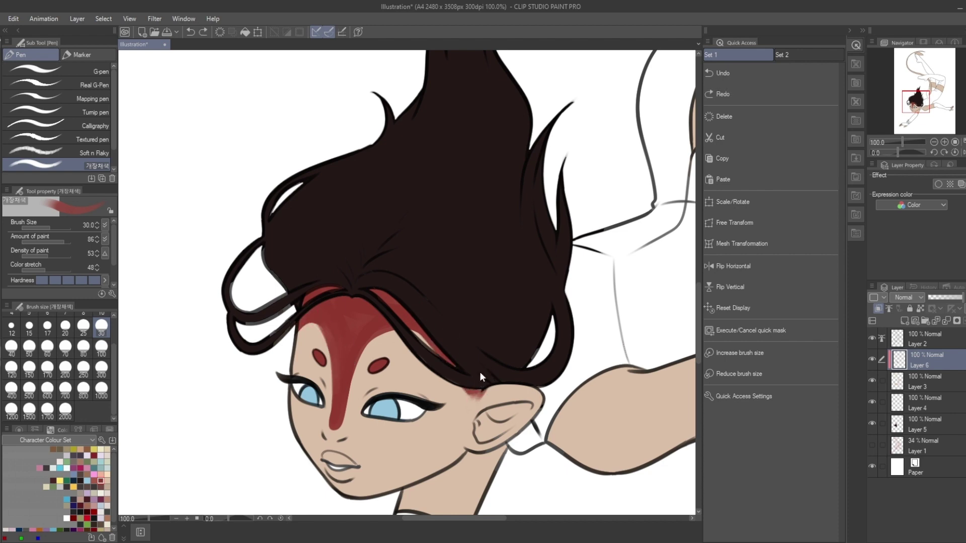
Step: Paint the fingers of both hands red
drag(469, 425, 248, 309)
drag(654, 347, 246, 337)
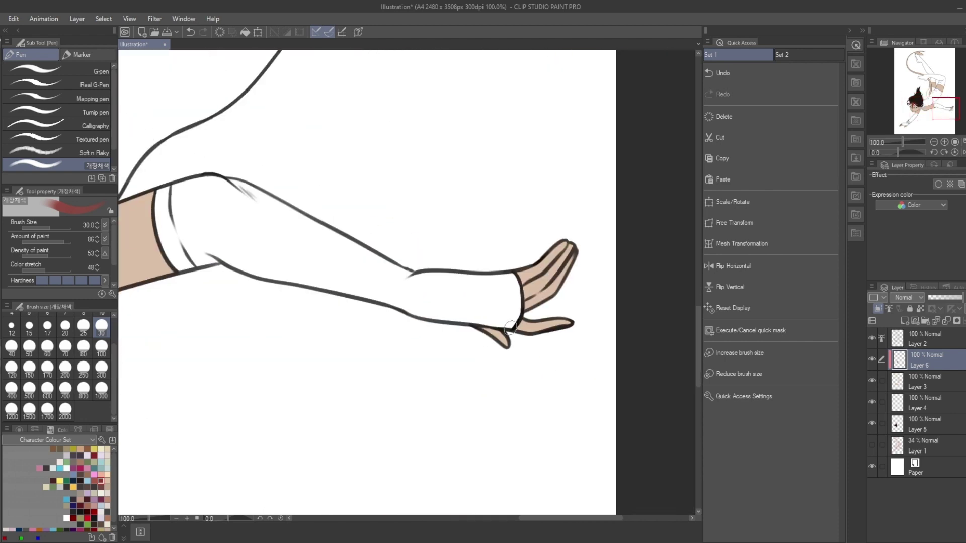
drag(547, 271, 561, 247)
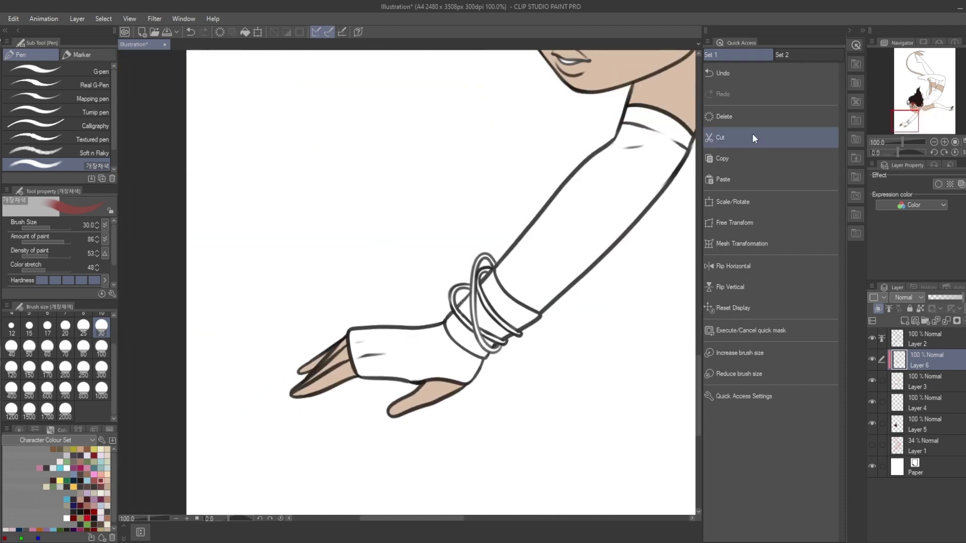
drag(398, 412, 446, 383)
mouse_move(298, 389)
mouse_down()
mouse_move(347, 347)
mouse_move(322, 373)
mouse_up()
Step: Paint a broad red stripe of shading down the neck
drag(322, 372, 277, 373)
drag(553, 60, 374, 350)
scroll(380, 300, up, 2)
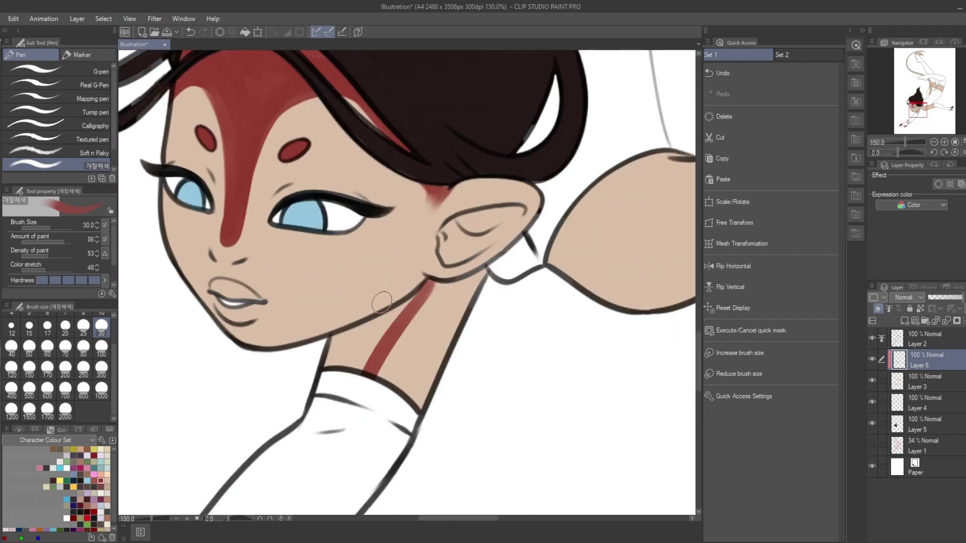
mouse_move(381, 301)
mouse_down()
mouse_move(412, 297)
mouse_move(401, 315)
mouse_move(199, 347)
mouse_up()
scroll(390, 318, down, 2)
Step: Cover the forearm in red shading
drag(503, 287, 352, 236)
drag(302, 302, 397, 347)
mouse_move(432, 267)
mouse_down()
mouse_move(387, 294)
mouse_move(543, 272)
mouse_up()
drag(402, 256, 553, 221)
drag(443, 282, 558, 261)
Step: Blur and erase the edges of the red markings
key(j)
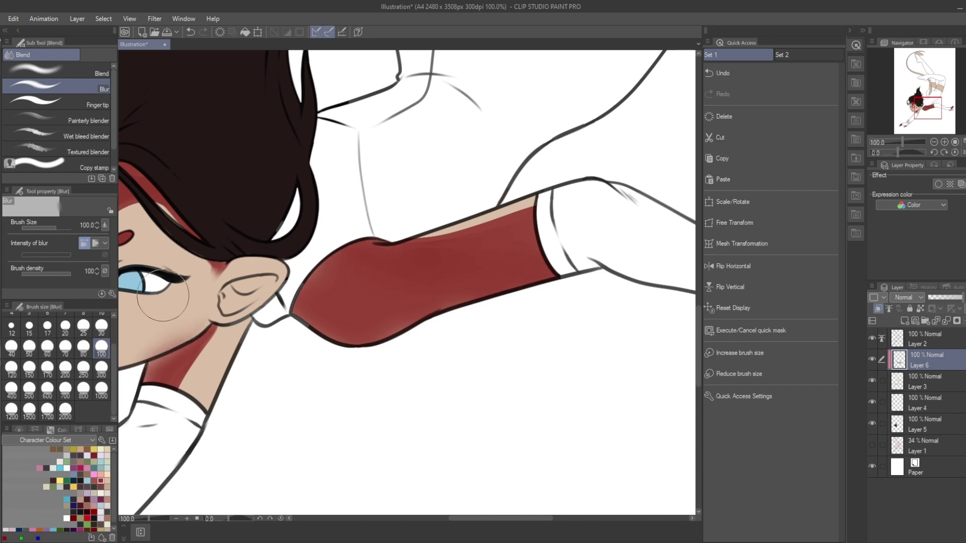
key(e)
scroll(171, 269, down, 2)
key(p)
scroll(399, 287, up, 5)
Step: Lasso-fill the stocking bands and the lower and upper tail dark red
key(m)
drag(352, 249, 322, 317)
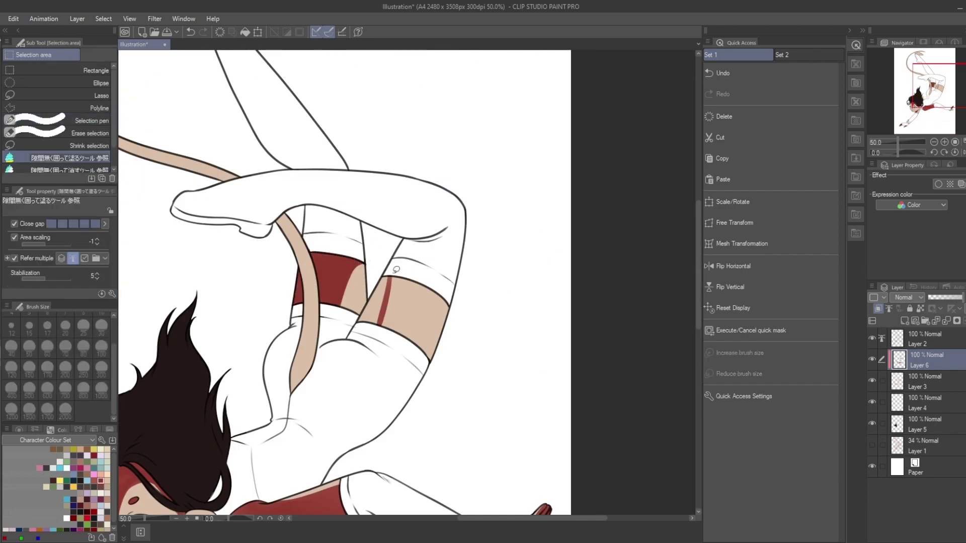
mouse_move(388, 269)
mouse_down()
mouse_move(453, 388)
mouse_move(393, 352)
mouse_up()
drag(393, 352, 559, 425)
drag(477, 303, 436, 267)
drag(436, 267, 551, 365)
drag(517, 82, 569, 70)
Step: Add Layer 7 above Layer 3 and paint the lips red
drag(920, 69, 932, 111)
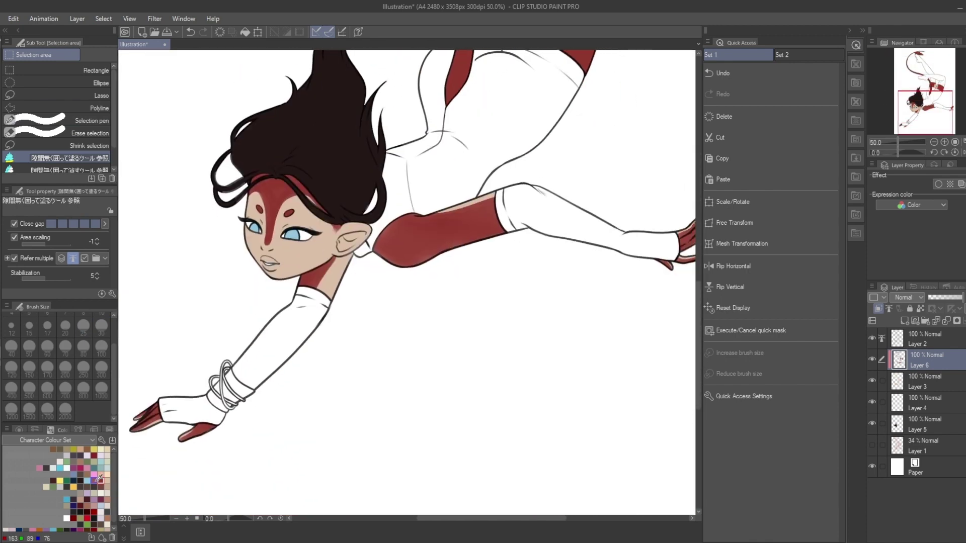
click(920, 374)
key(ctrl+shift+n)
scroll(443, 263, up, 8)
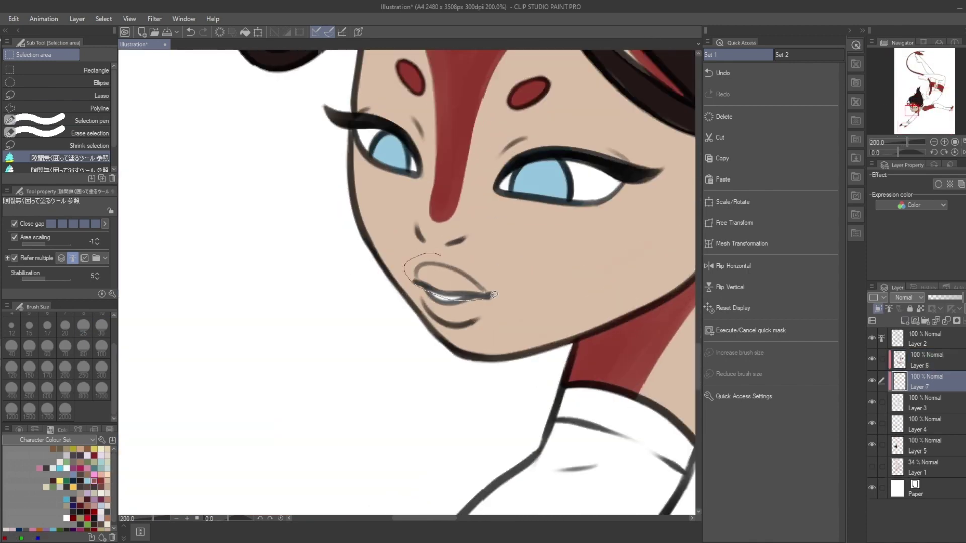
key(p)
drag(442, 263, 471, 265)
Step: Soften the lip corner with blur, then darken the upper lip and mouth line
key(j)
key(j)
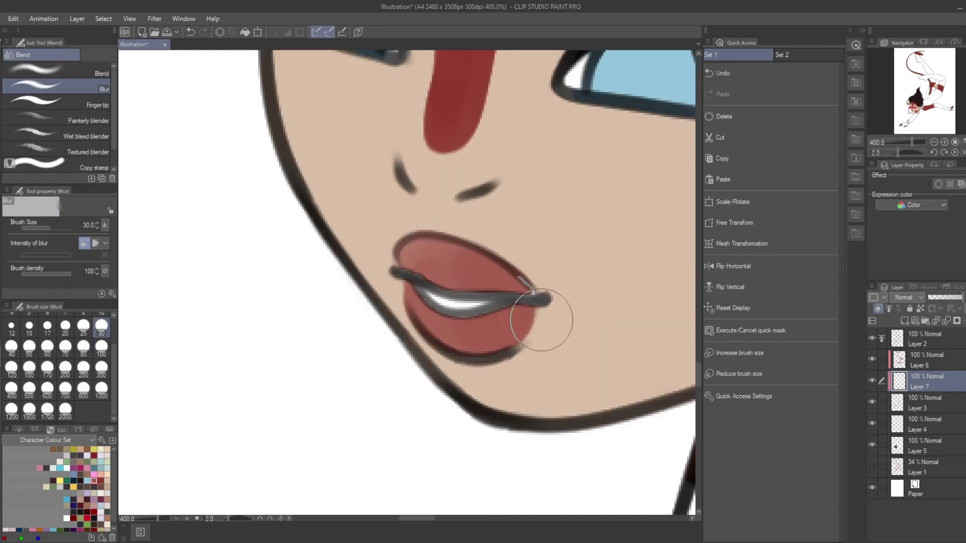
drag(550, 308, 534, 332)
key(p)
mouse_move(400, 239)
mouse_down()
mouse_move(423, 266)
mouse_move(455, 252)
mouse_up()
click(919, 402)
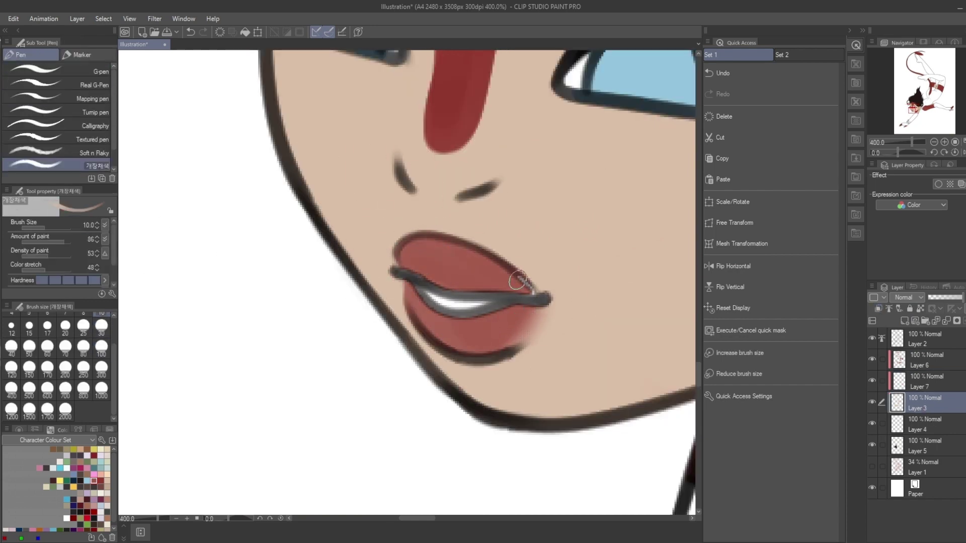
drag(546, 299, 512, 295)
scroll(414, 292, down, 8)
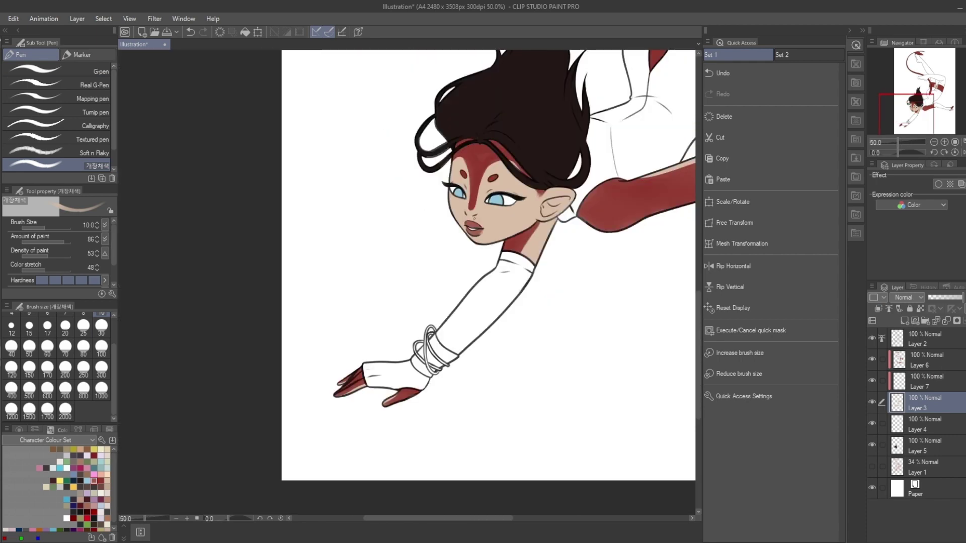
drag(501, 201, 402, 257)
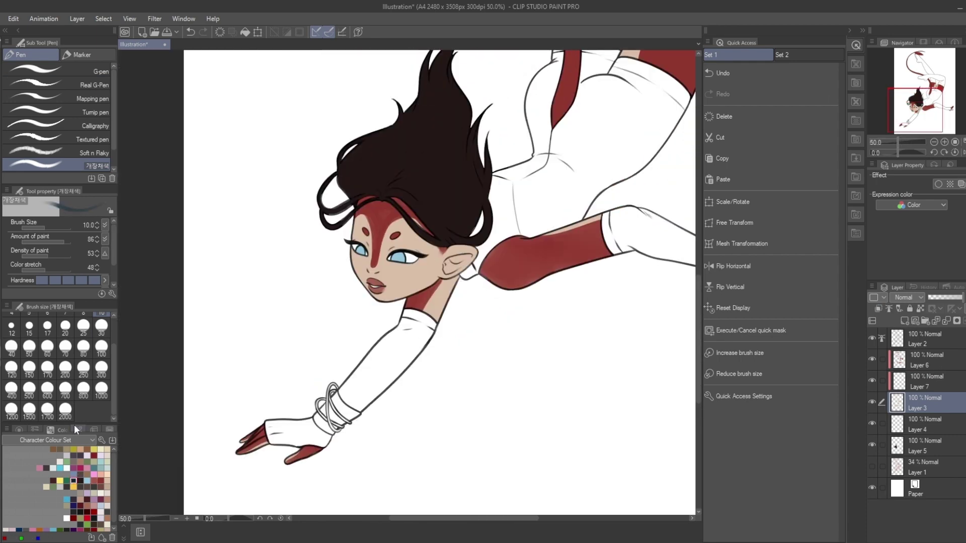
Step: Add a layer above Layer 1 and lasso-fill the forearms and sleeves navy
click(923, 467)
click(906, 320)
key(m)
mouse_move(238, 460)
mouse_down()
mouse_move(383, 302)
mouse_move(241, 459)
mouse_up()
drag(452, 201, 270, 397)
drag(563, 292, 378, 370)
Step: Lasso-fill the upper leg, bent leg and right thigh navy
scroll(403, 144, down, 3)
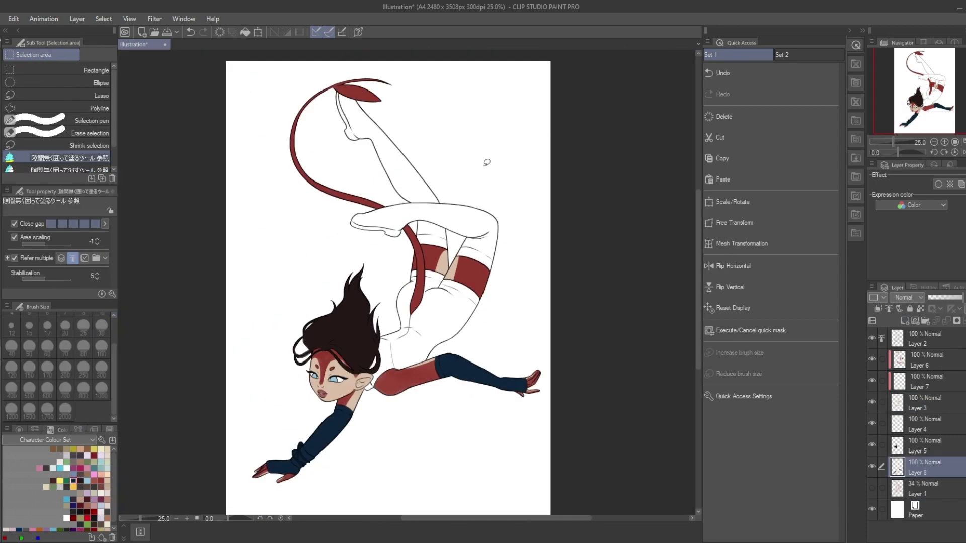
mouse_move(403, 144)
mouse_down()
mouse_move(409, 121)
mouse_move(352, 221)
mouse_up()
mouse_move(483, 211)
mouse_down()
mouse_move(521, 207)
mouse_move(498, 281)
mouse_up()
drag(443, 262, 443, 250)
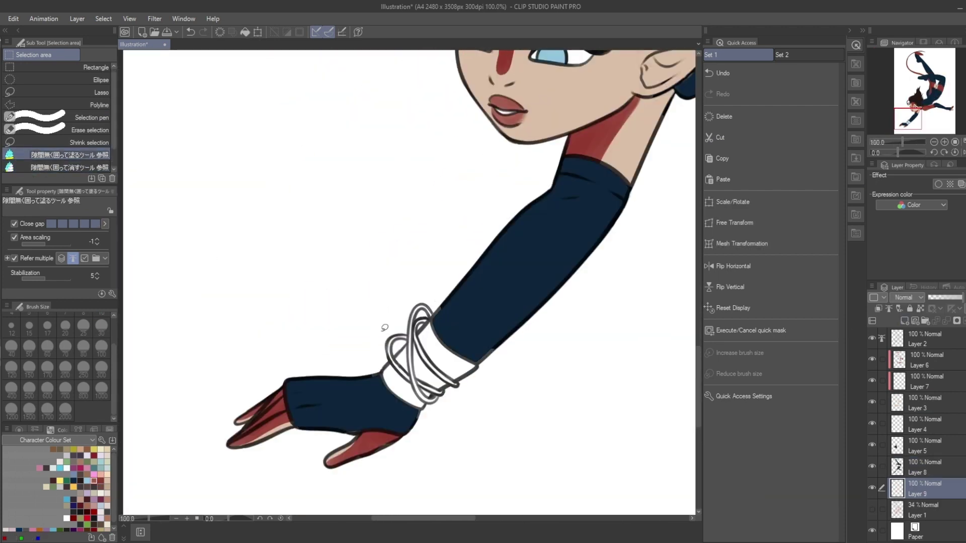
scroll(432, 329, up, 2)
Step: Fill the bracelet loops red and add a new layer for the gold wrist cuff
mouse_move(398, 302)
mouse_down()
mouse_move(443, 322)
mouse_move(362, 382)
mouse_move(430, 309)
mouse_move(444, 421)
mouse_up()
key(e)
key(ctrl+shift+n)
key(e)
key(e)
scroll(469, 383, down, 3)
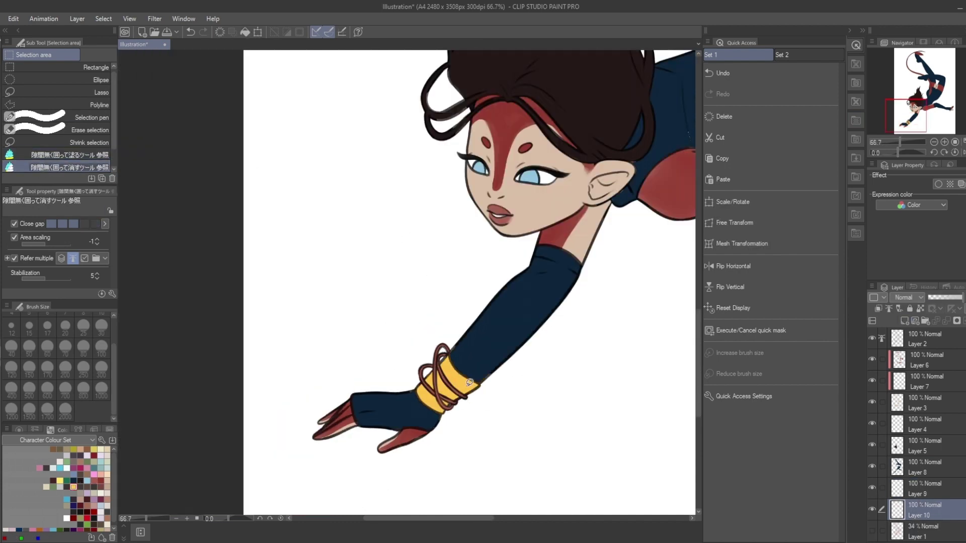
scroll(469, 383, down, 2)
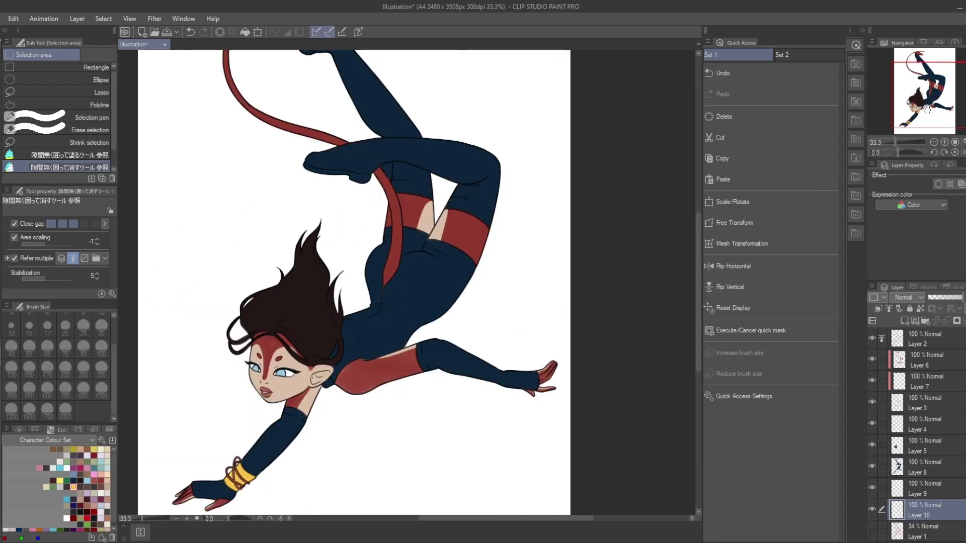
Step: Dot a beauty mark below the right eye on Layer 7 with the pen
key(p)
click(920, 381)
scroll(253, 400, up, 5)
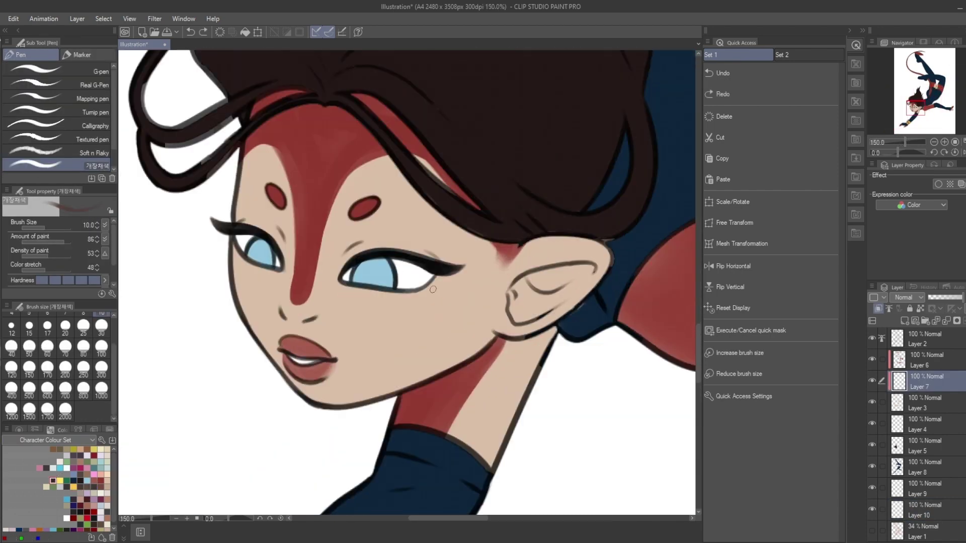
click(435, 290)
scroll(434, 290, down, 5)
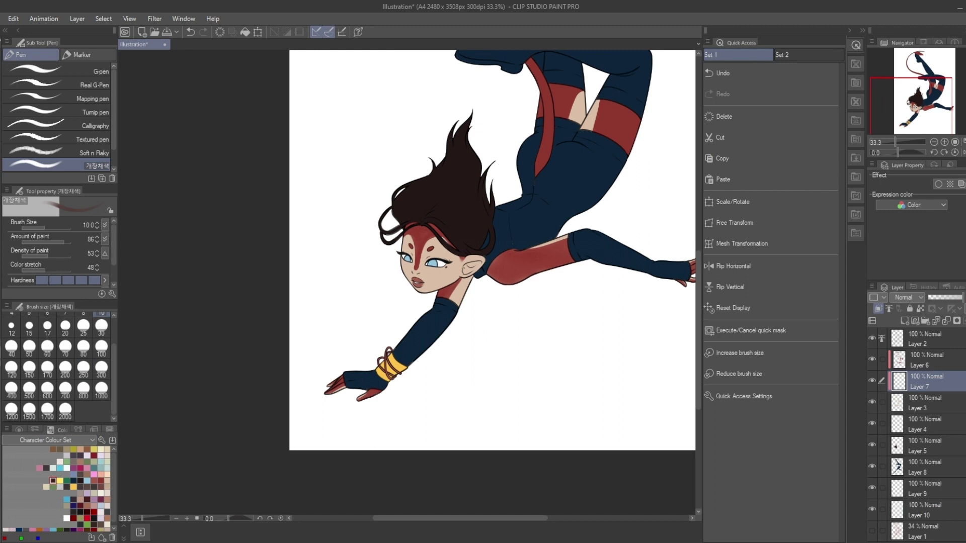
scroll(488, 215, down, 1)
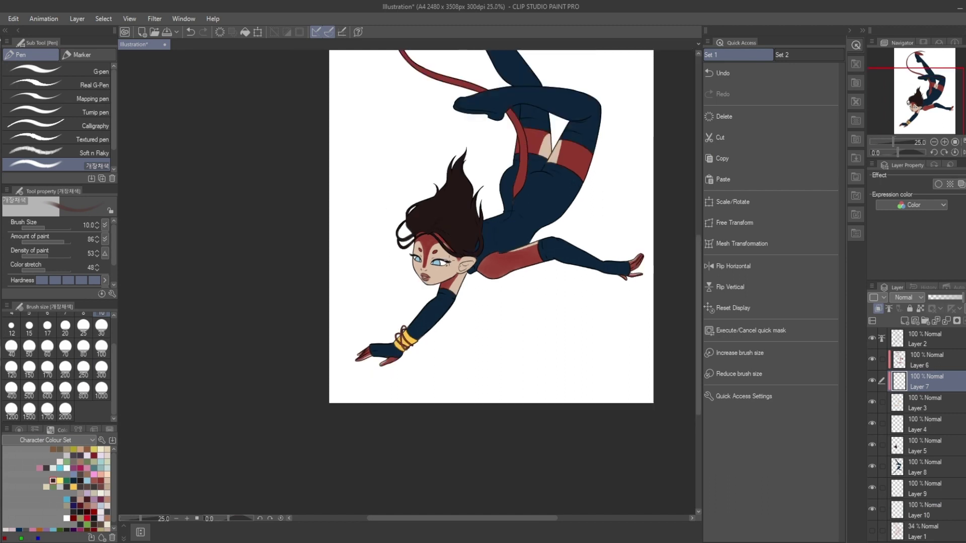
Step: Add a layer above Layer 6 and paint Rosettes pattern along the arm's lower edge
click(920, 352)
key(ctrl+shift+n)
key(b)
key(b)
key(b)
click(98, 134)
scroll(478, 229, up, 4)
mouse_move(520, 372)
mouse_down()
mouse_move(409, 287)
mouse_move(478, 322)
mouse_up()
Step: Repaint the rosettes at brush size 100 and tint them dark red
key(ctrl+z)
click(101, 347)
mouse_move(372, 297)
mouse_down()
mouse_move(400, 332)
mouse_move(511, 328)
mouse_up()
scroll(510, 327, down, 2)
mouse_move(928, 98)
mouse_down()
mouse_move(928, 76)
mouse_move(927, 90)
mouse_up()
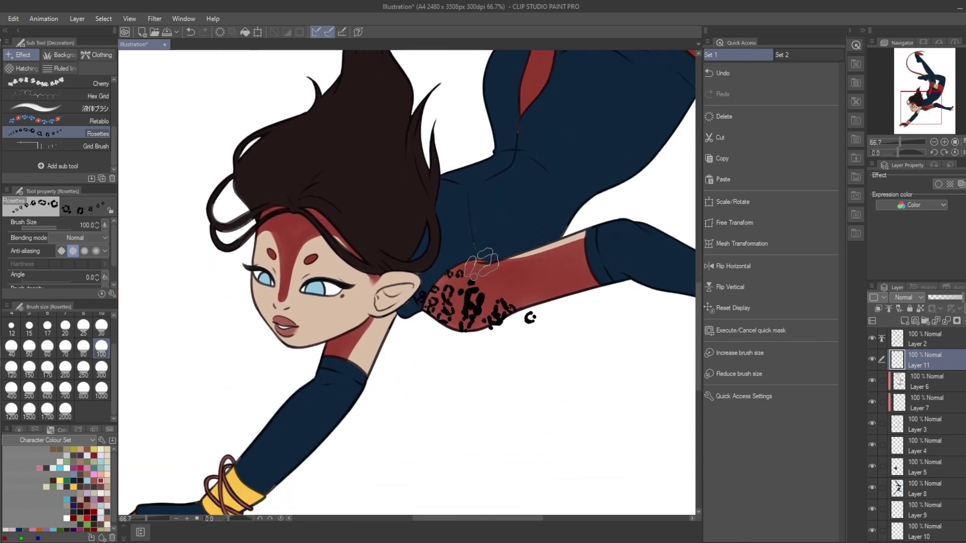
key(p)
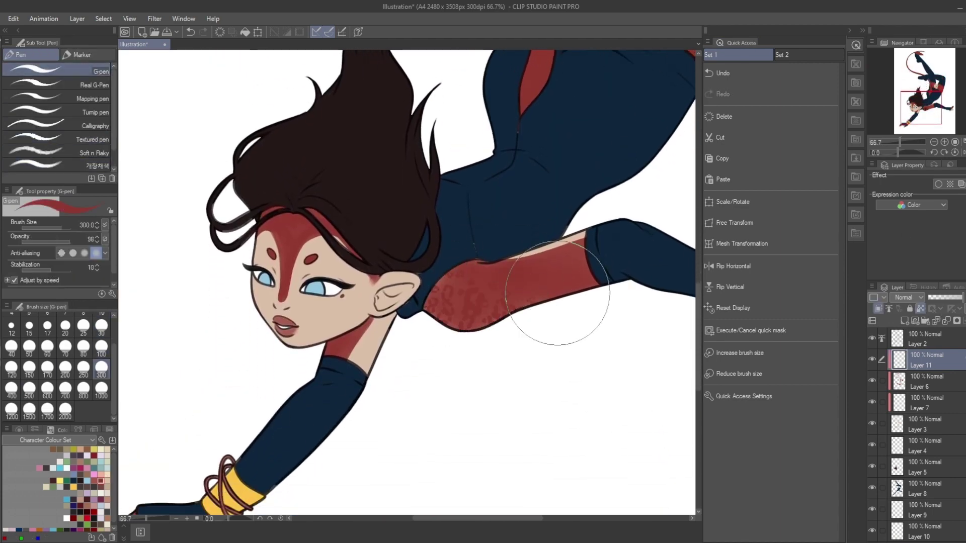
drag(962, 297, 950, 301)
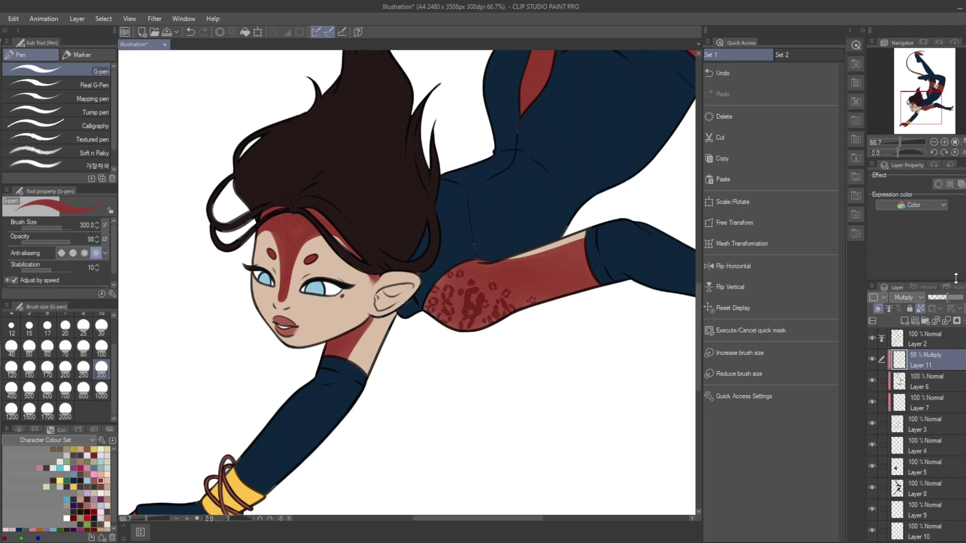
key(ctrl+minus)
key(ctrl+minus)
key(ctrl+minus)
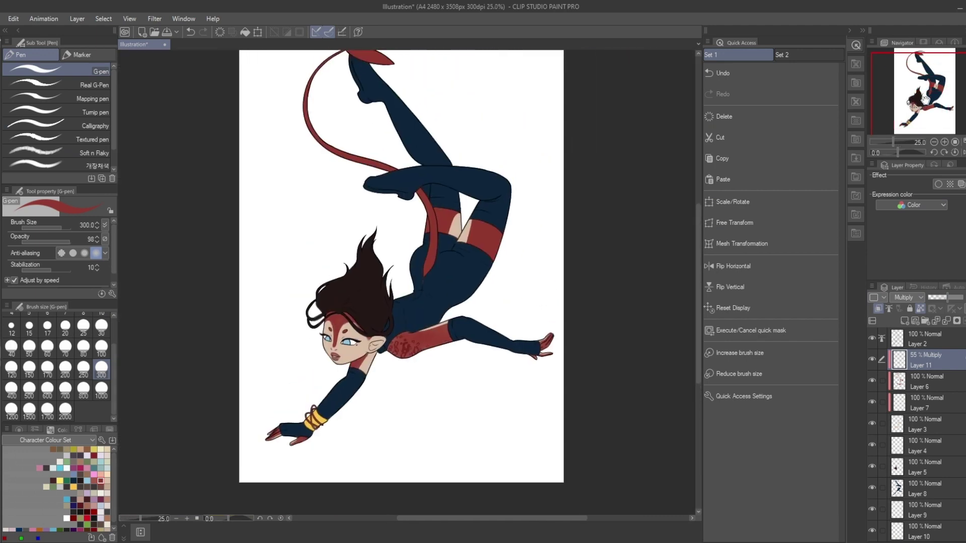
Step: Group the character layers into a folder and add a background layer beneath it
click(931, 481)
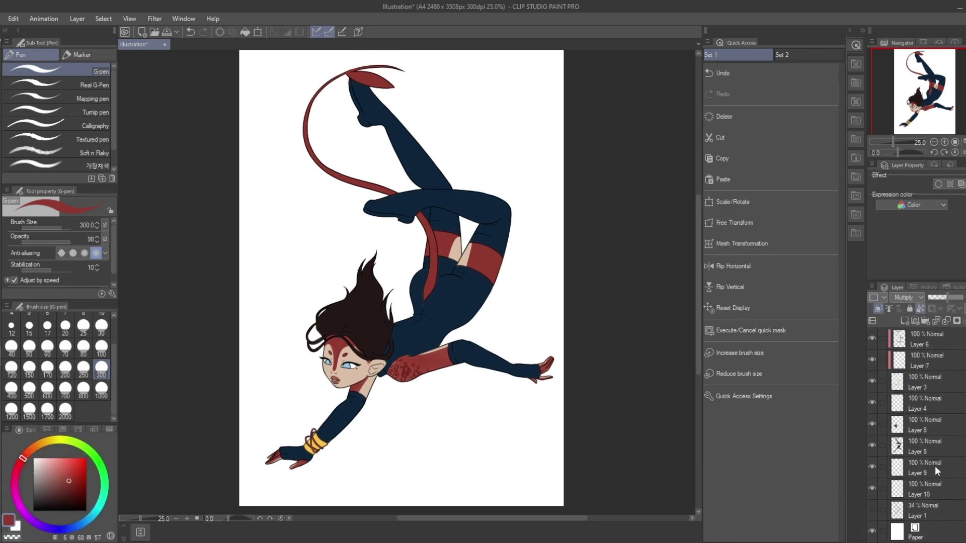
shift+click(892, 358)
key(ctrl+g)
click(916, 320)
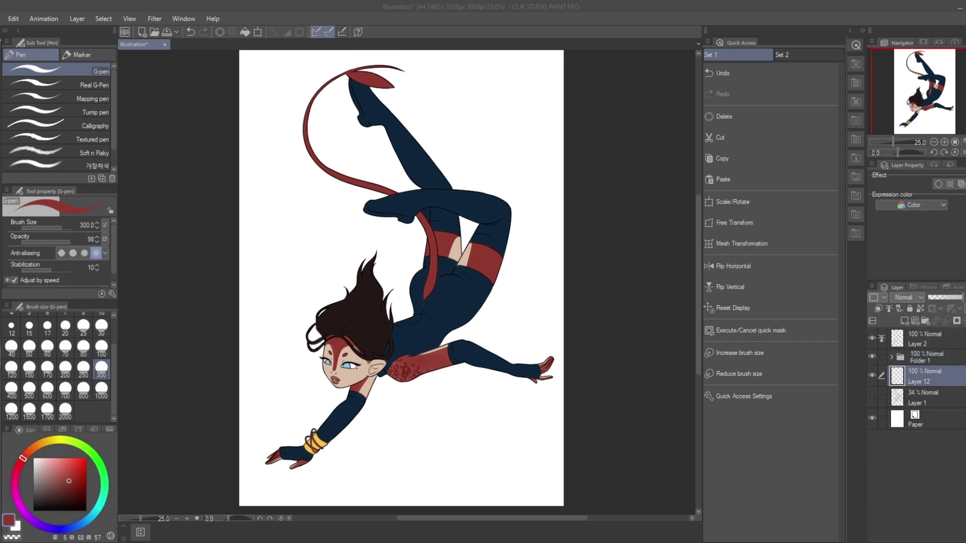
Step: Paint the background grey-blue at top, dark blue in the middle, near-black below
click(77, 526)
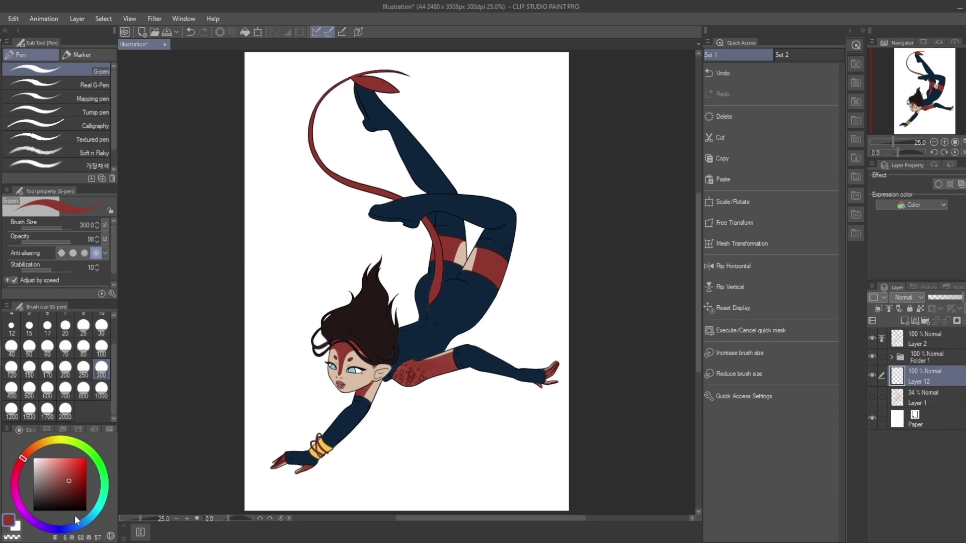
click(43, 470)
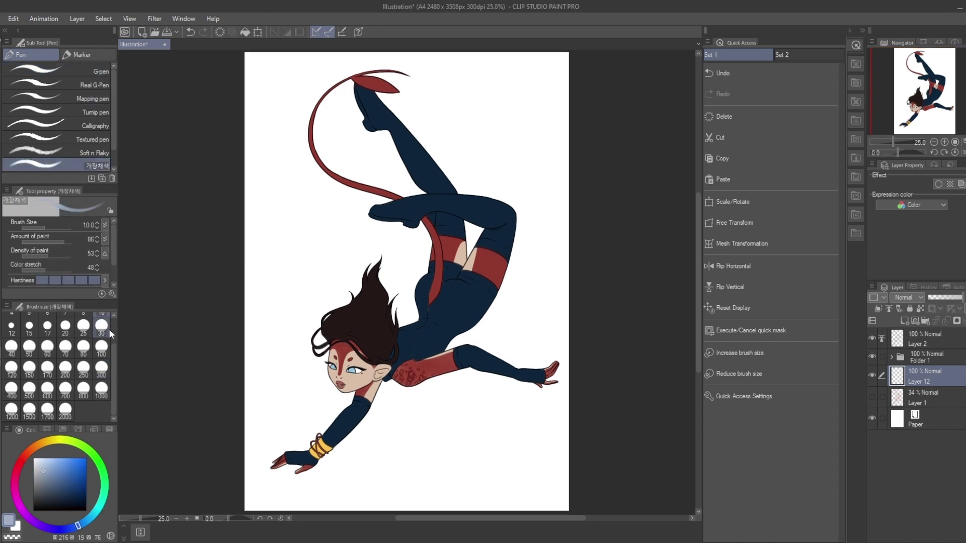
mouse_move(232, 109)
mouse_down()
mouse_move(271, 64)
mouse_move(212, 137)
mouse_move(346, 67)
mouse_move(257, 125)
mouse_move(360, 70)
mouse_move(361, 94)
mouse_move(219, 262)
mouse_move(264, 179)
mouse_move(581, 79)
mouse_up()
mouse_move(287, 299)
mouse_down()
mouse_move(640, 80)
mouse_move(199, 424)
mouse_move(636, 156)
mouse_move(308, 280)
mouse_move(619, 166)
mouse_move(428, 287)
mouse_move(629, 280)
mouse_move(559, 323)
mouse_up()
mouse_move(626, 308)
mouse_down()
mouse_move(220, 439)
mouse_move(499, 330)
mouse_move(347, 386)
mouse_move(444, 382)
mouse_move(224, 535)
mouse_move(566, 432)
mouse_move(231, 495)
mouse_move(416, 462)
mouse_move(636, 492)
mouse_up()
click(939, 467)
click(925, 490)
Step: Smooth the background with the Blend brush, then a size-1000 Blur into a gradient
key(j)
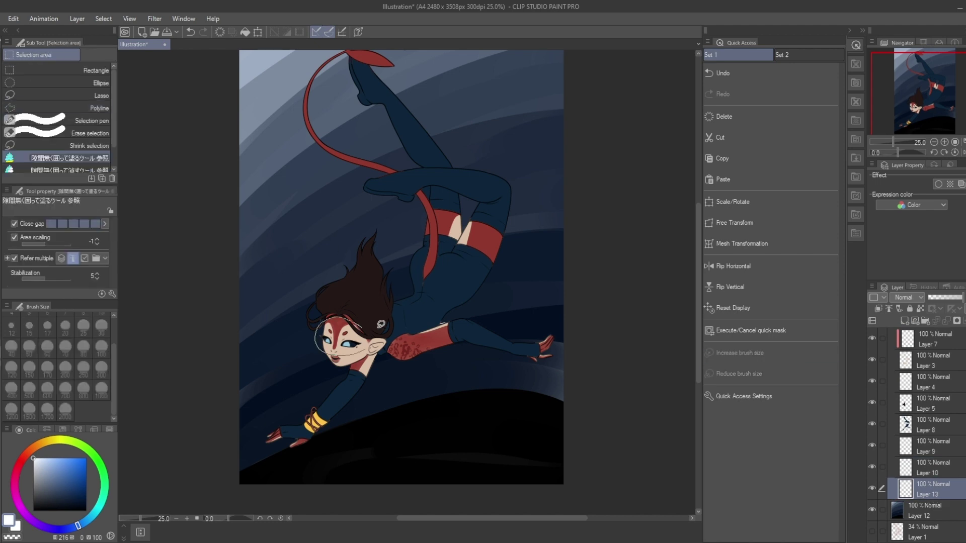
scroll(926, 402, up, 3)
click(891, 357)
click(75, 70)
scroll(403, 252, up, 2)
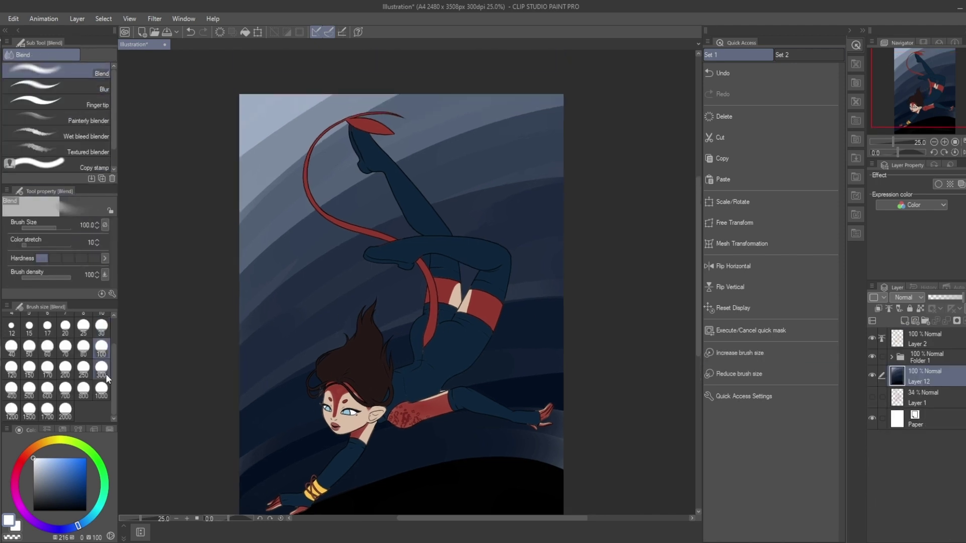
mouse_move(262, 116)
mouse_down()
mouse_move(277, 162)
mouse_move(366, 241)
mouse_move(222, 352)
mouse_move(429, 108)
mouse_move(258, 225)
mouse_up()
mouse_move(233, 429)
mouse_down()
mouse_move(296, 334)
mouse_move(597, 327)
mouse_move(400, 341)
mouse_up()
scroll(284, 336, down, 2)
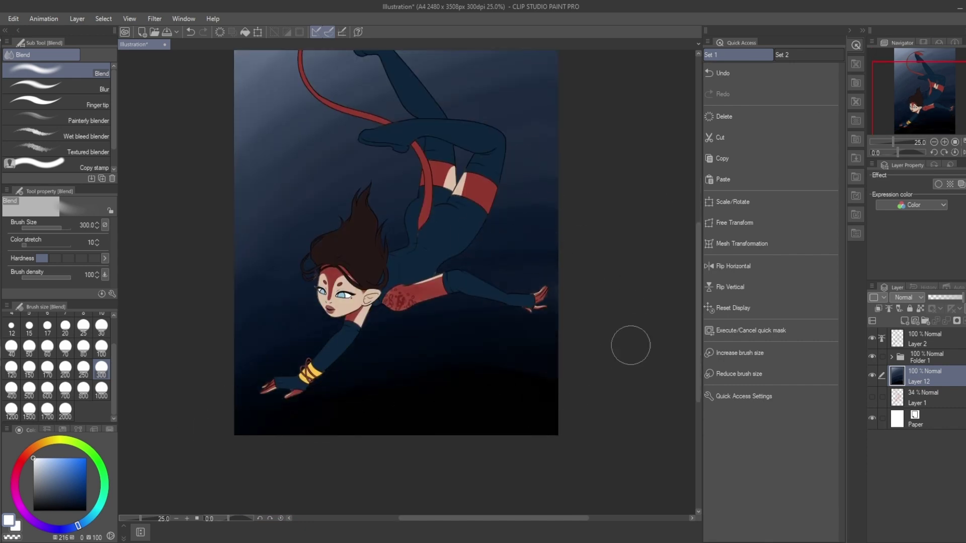
scroll(294, 324, up, 2)
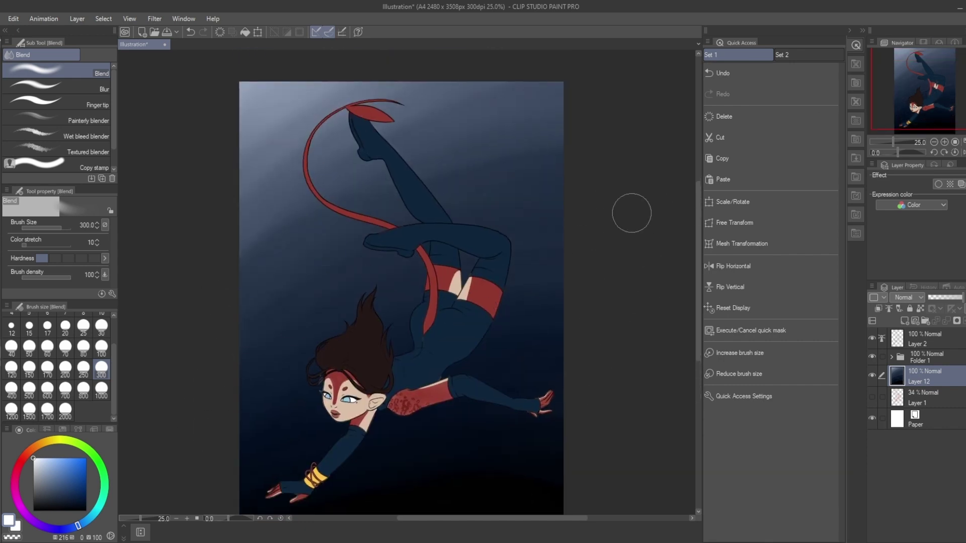
click(60, 88)
key(bracketright)
key(bracketright)
key(bracketright)
key(bracketright)
key(bracketright)
key(bracketright)
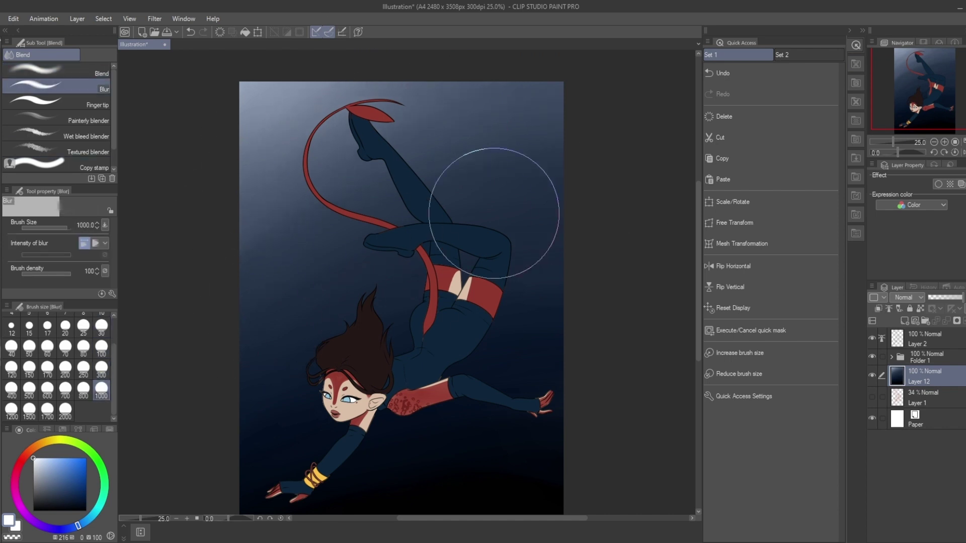
drag(935, 93, 937, 101)
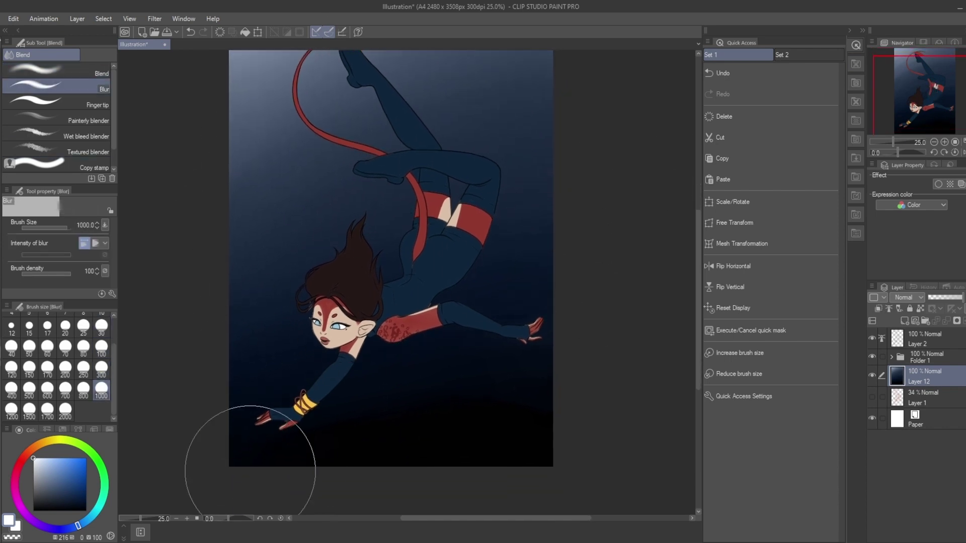
Step: On a new layer, paint a pale blue surface across the top and rotate it slanted
key(ctrl+shift+n)
key(p)
drag(453, 212, 434, 292)
mouse_move(463, 63)
mouse_down()
mouse_move(185, 304)
mouse_move(280, 65)
mouse_move(241, 88)
mouse_up()
click(725, 202)
drag(535, 149, 528, 177)
Step: Confirm the rotated surface shape, then paint a shadow stroke along the right edge on a new layer
key(Return)
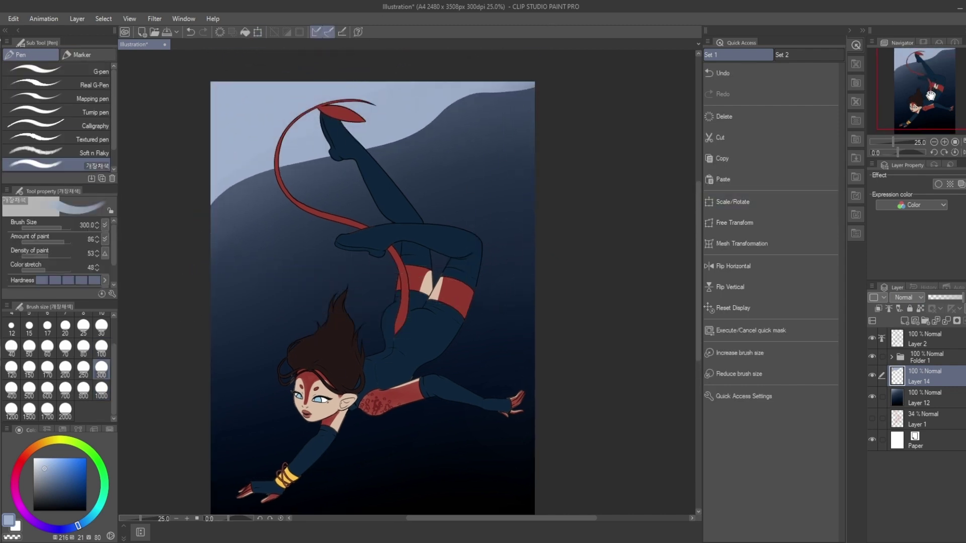
click(934, 407)
key(ctrl+shift+n)
drag(492, 370, 500, 339)
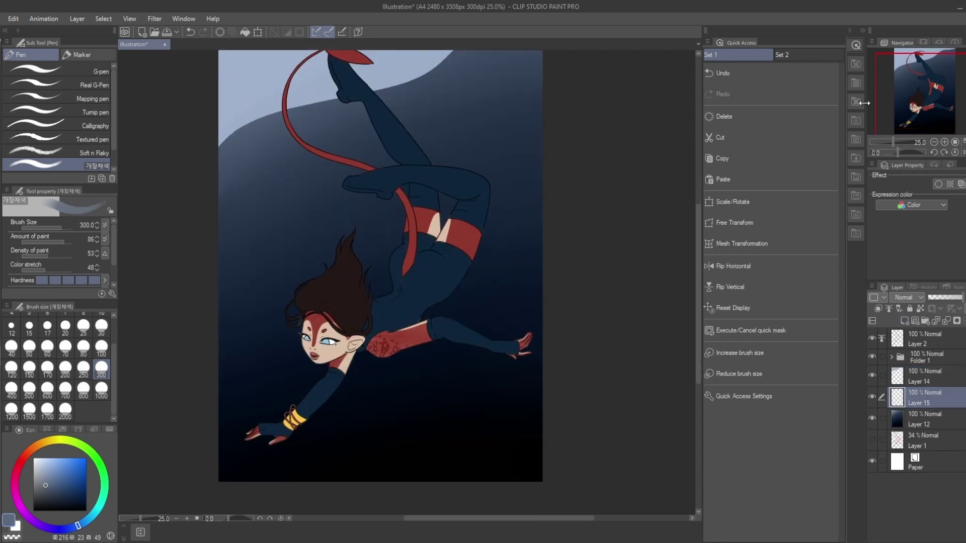
mouse_move(531, 289)
mouse_down()
mouse_move(538, 371)
mouse_move(512, 427)
mouse_move(267, 492)
mouse_move(393, 405)
mouse_move(224, 479)
mouse_move(287, 473)
mouse_up()
scroll(904, 295, down, 2)
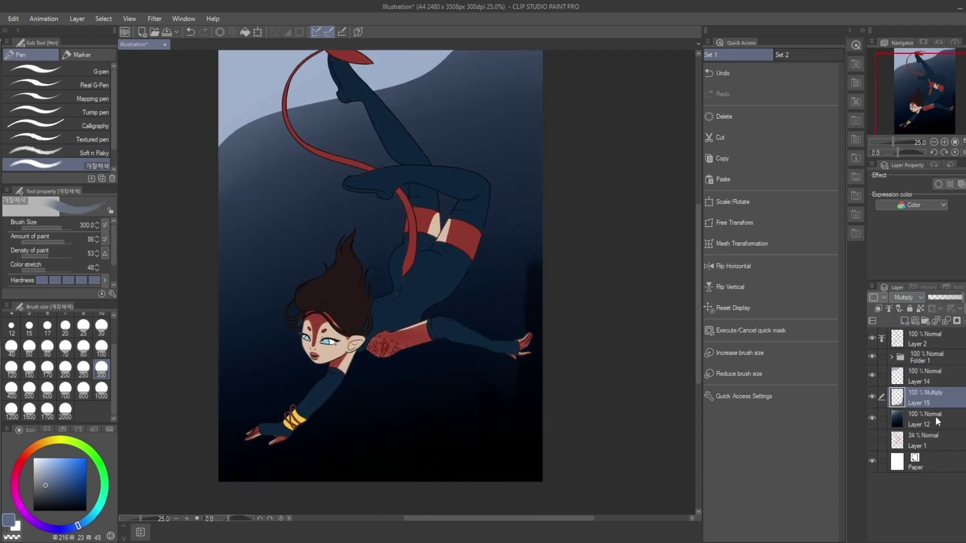
Step: Soften Layer 14's glowing top wave with a size-300 blur brush and lower it to 54% opacity
click(920, 376)
scroll(905, 297, down, 12)
key(j)
scroll(432, 145, up, 1)
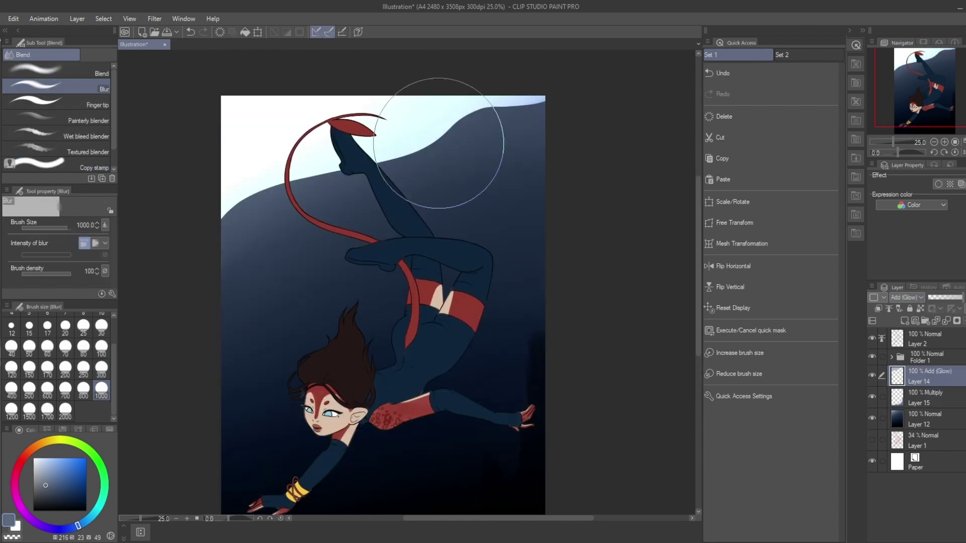
click(101, 374)
drag(561, 82, 226, 317)
drag(960, 297, 946, 297)
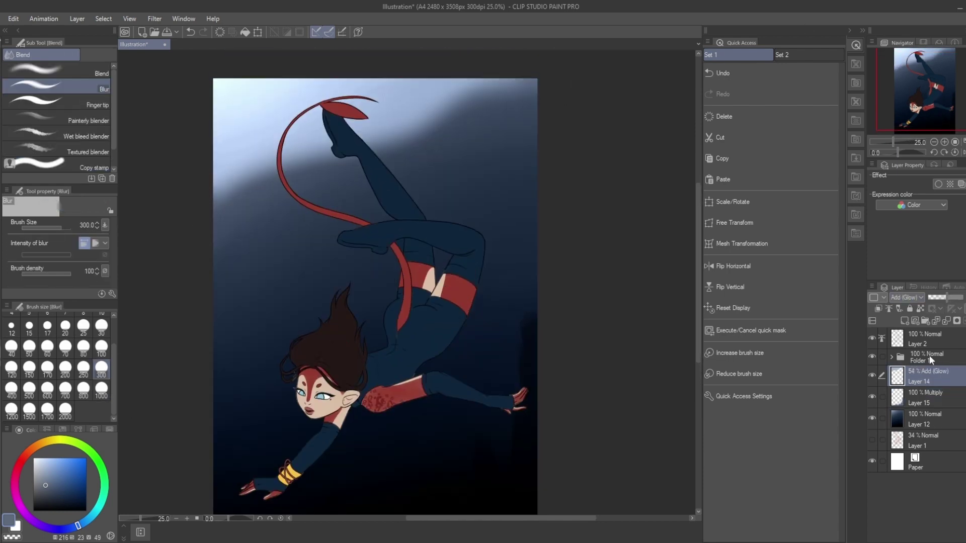
Step: Dab soft grey ripples across the upper left on a new Add (Glow) layer at 39%
key(ctrl+shift+n)
key(p)
mouse_move(210, 179)
mouse_down()
mouse_move(213, 145)
mouse_move(268, 132)
mouse_move(416, 135)
mouse_move(255, 117)
mouse_move(209, 82)
mouse_move(262, 90)
mouse_move(207, 107)
mouse_move(359, 100)
mouse_move(387, 115)
mouse_move(485, 103)
mouse_up()
click(905, 298)
click(906, 410)
click(944, 299)
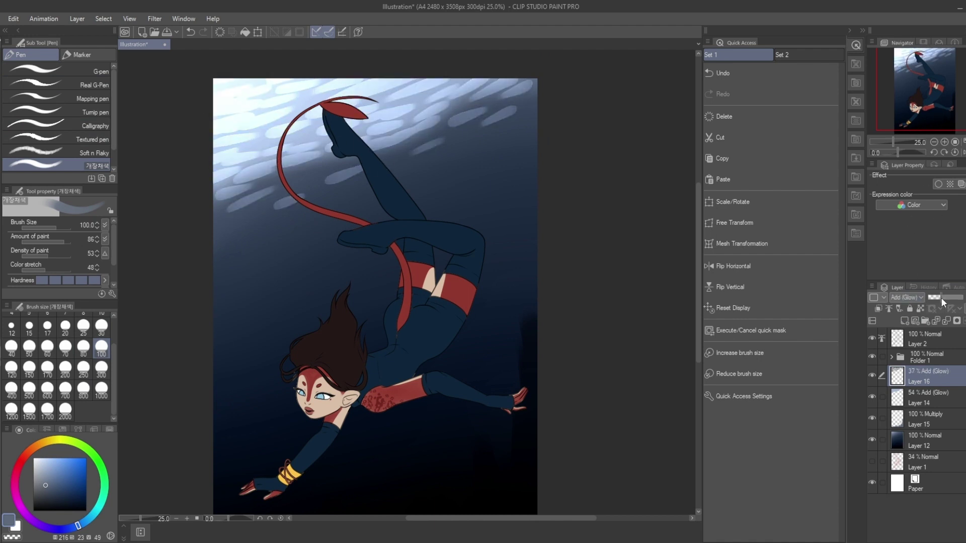
Step: Paint four dark dashes among the ripples on a new Multiply layer at 60% opacity
key(ctrl+shift+n)
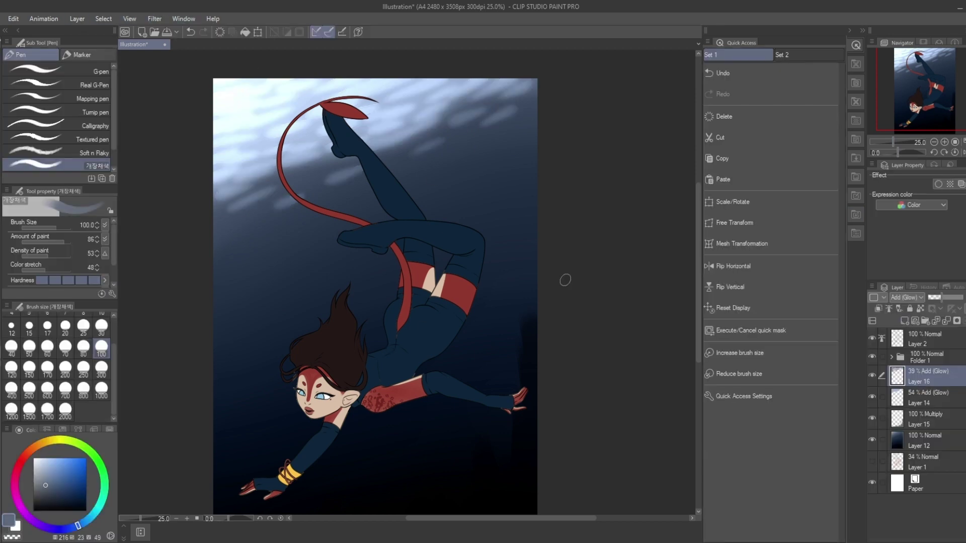
drag(224, 143, 259, 129)
drag(229, 103, 261, 88)
drag(264, 99, 304, 80)
drag(282, 118, 325, 99)
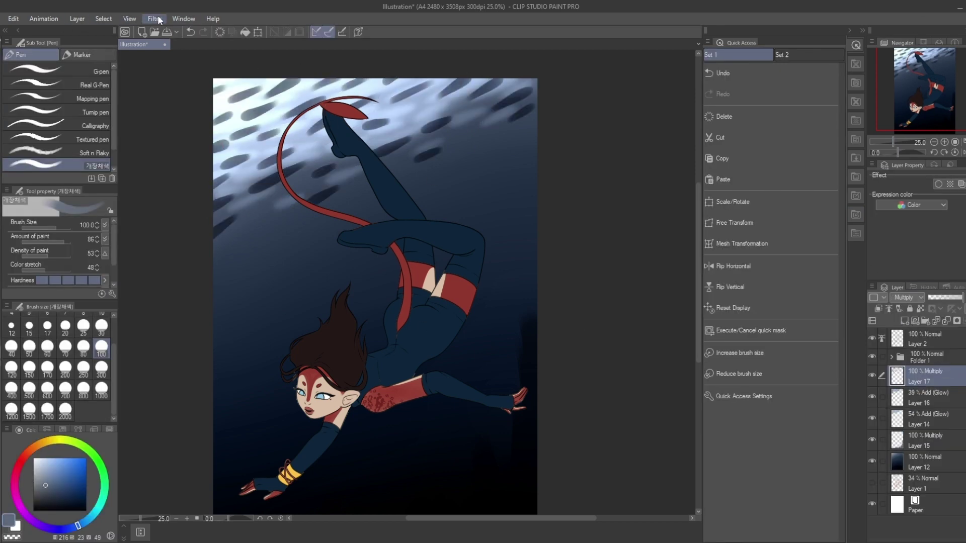
click(906, 297)
click(905, 326)
click(948, 298)
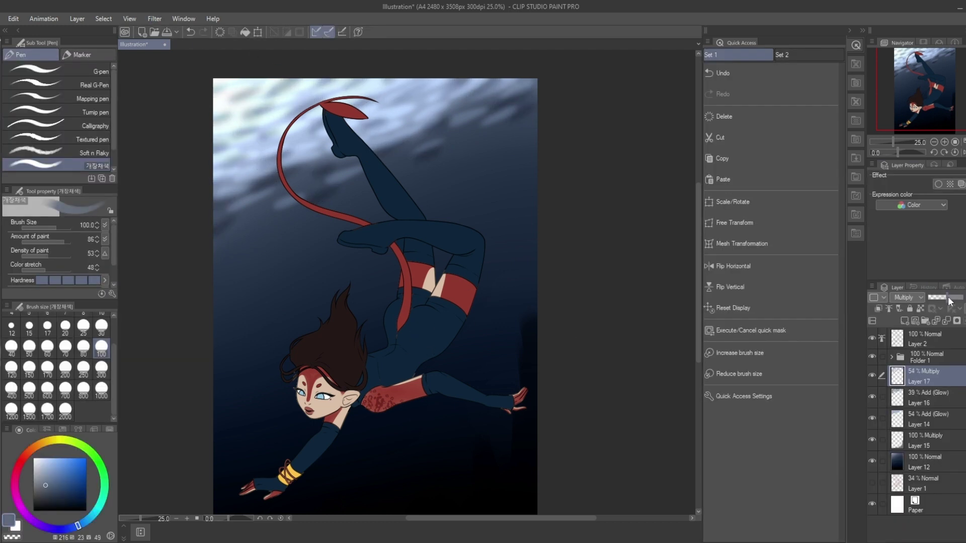
Step: Paint a long pale diagonal light ray on a new layer with a size-300 brush
click(904, 320)
click(101, 371)
drag(205, 80, 506, 508)
Step: Paint five more diagonal light rays and set their layer to Add (Glow) at 52%
scroll(295, 117, down, 2)
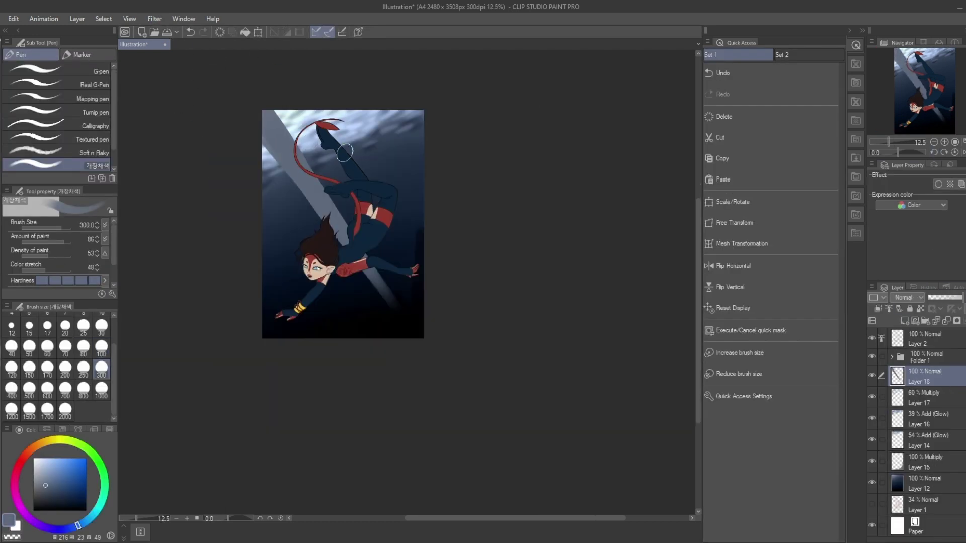
drag(282, 112, 352, 187)
drag(326, 111, 422, 223)
drag(388, 127, 424, 158)
drag(263, 174, 314, 286)
drag(263, 197, 315, 299)
click(906, 297)
drag(945, 297, 938, 297)
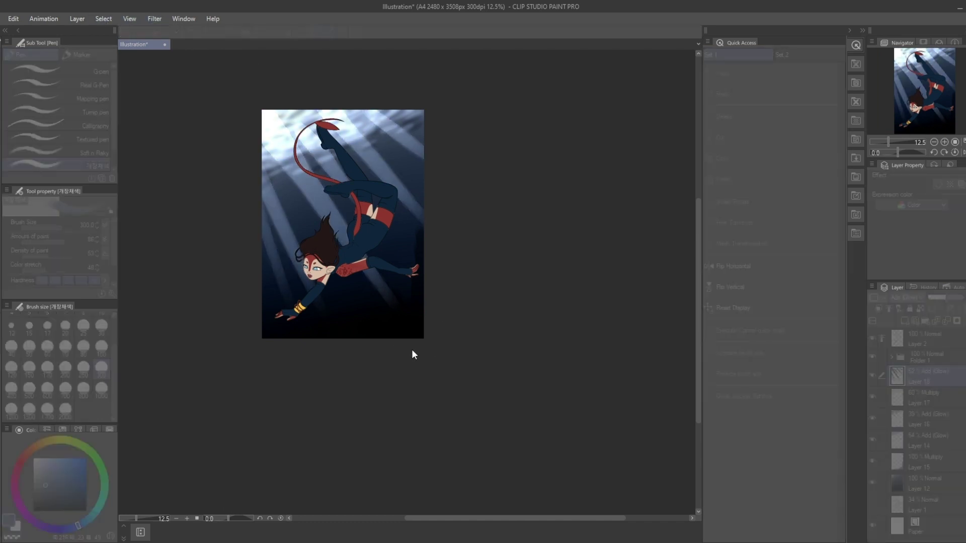
key(j)
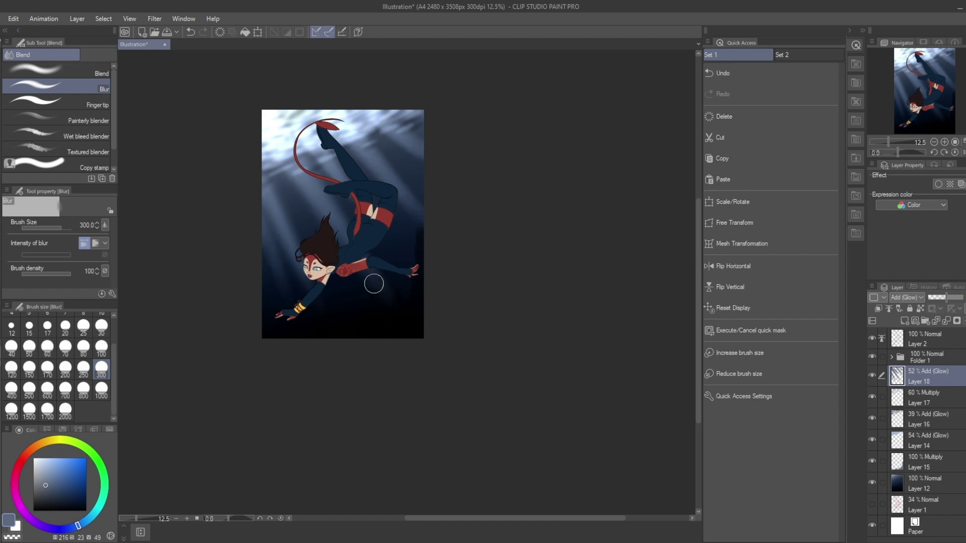
Step: Duplicate the light-ray layer, reposition the copy, and fade it to 19% opacity
key(ctrl+c)
key(ctrl+v)
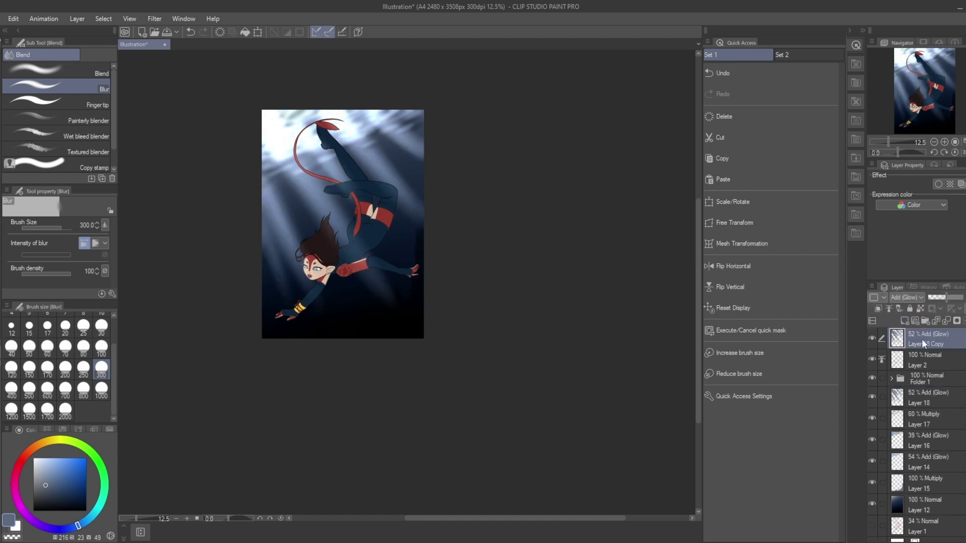
click(733, 202)
click(368, 502)
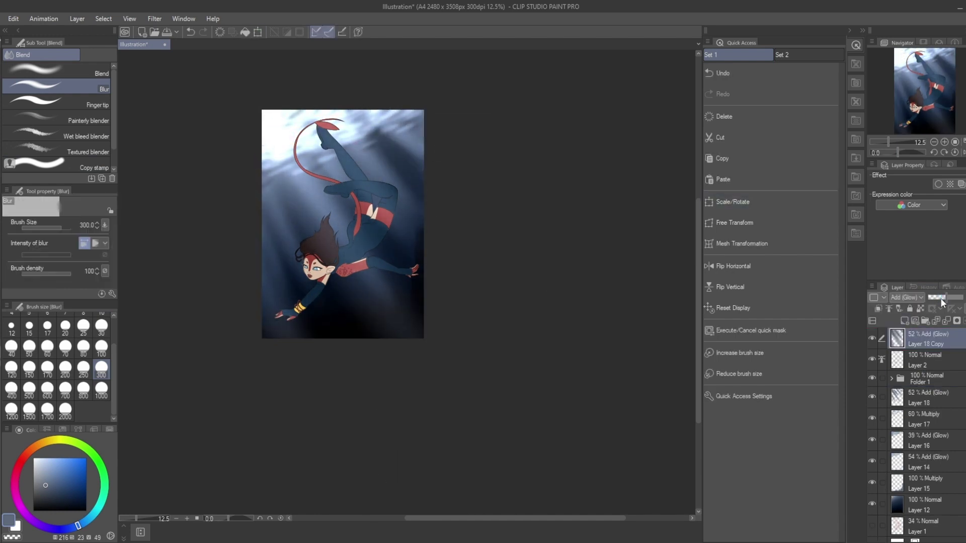
drag(944, 300, 935, 297)
Step: Paint dappled light streaks with a size-30 Dappled light brush on a new 31% layer
click(905, 321)
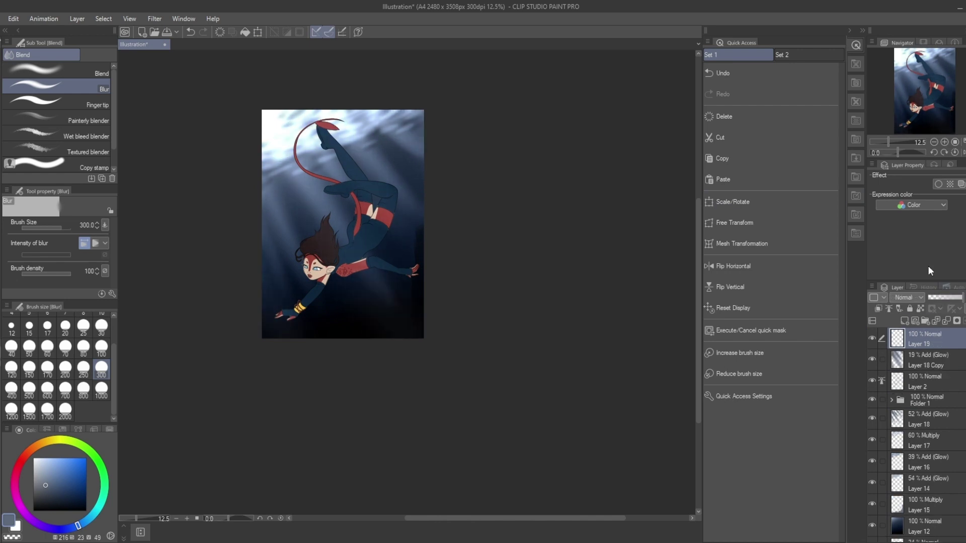
click(101, 326)
scroll(359, 212, up, 4)
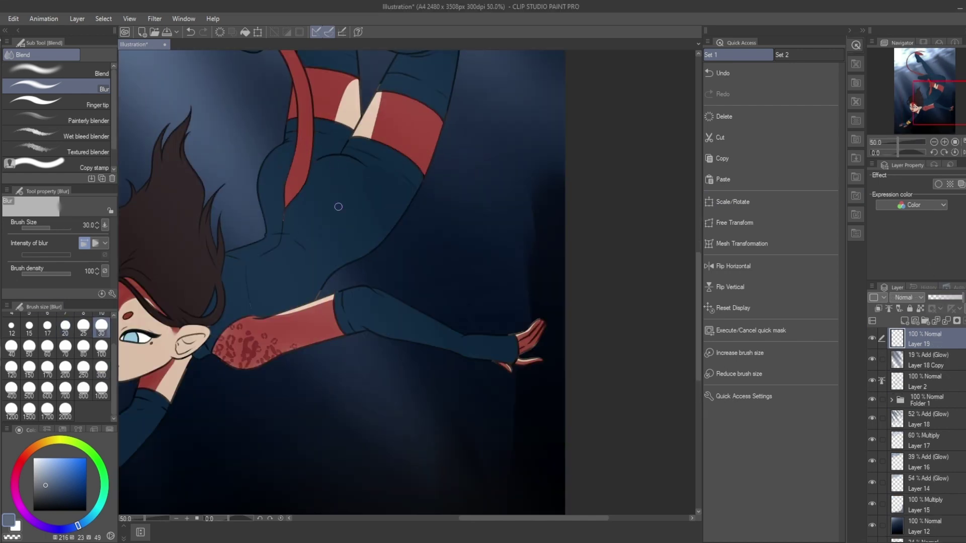
key(b)
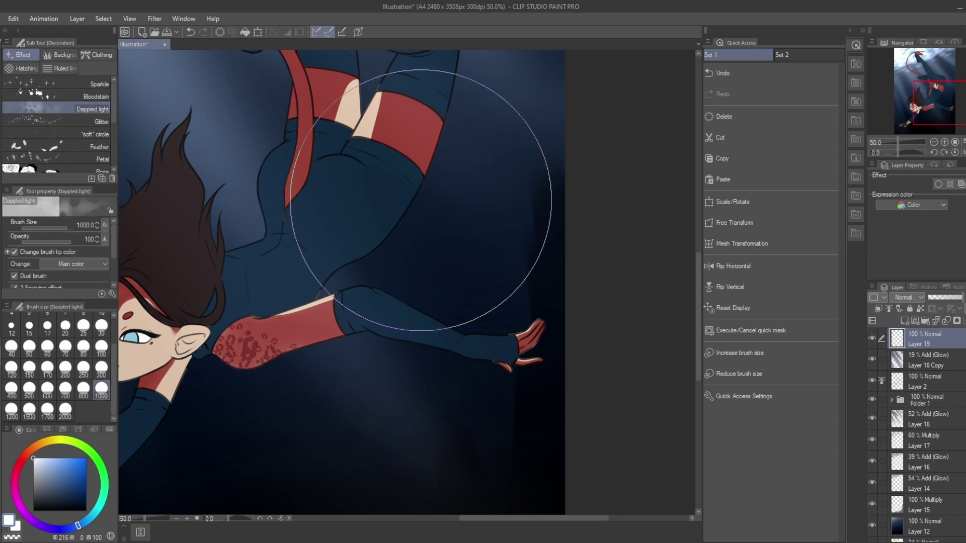
click(96, 109)
scroll(283, 244, down, 4)
drag(283, 244, 302, 282)
drag(382, 182, 417, 216)
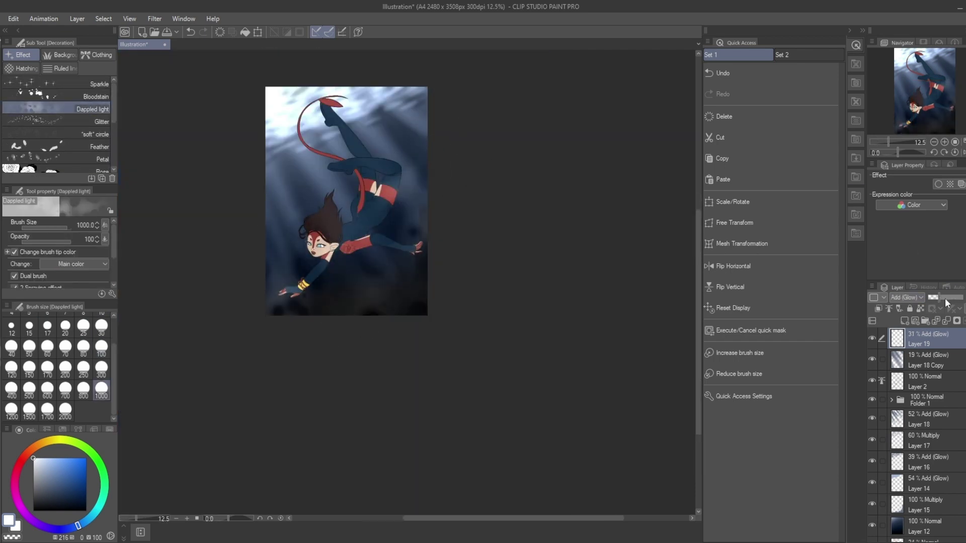
scroll(408, 282, up, 2)
click(905, 298)
click(912, 323)
Step: Spray Droplet specks across the water with the brush size set to 2000
key(b)
click(100, 95)
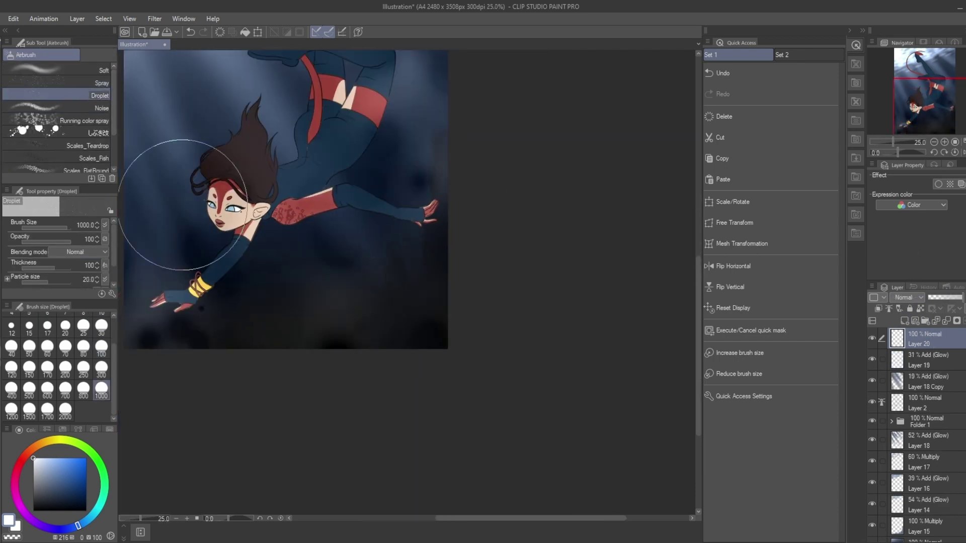
drag(181, 216, 413, 166)
scroll(371, 255, down, 2)
click(64, 408)
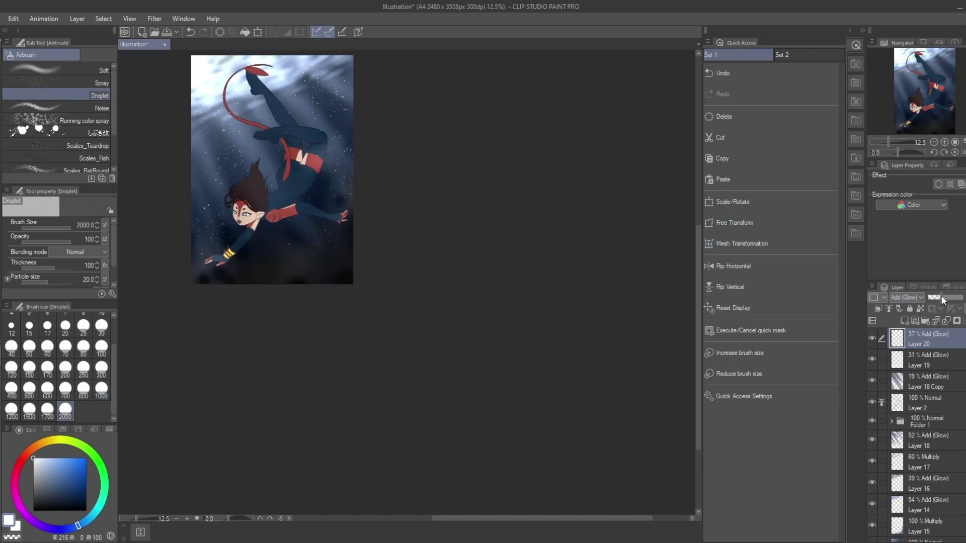
Step: Spray fine freckle-dot particles over the scene on another new layer
click(915, 321)
scroll(101, 138, down, 3)
click(86, 146)
drag(226, 227, 351, 171)
Step: Zoom in and erase stray specks off the swimmer's hand and face with the soft eraser
key(e)
key(ctrl+alt+0)
click(928, 132)
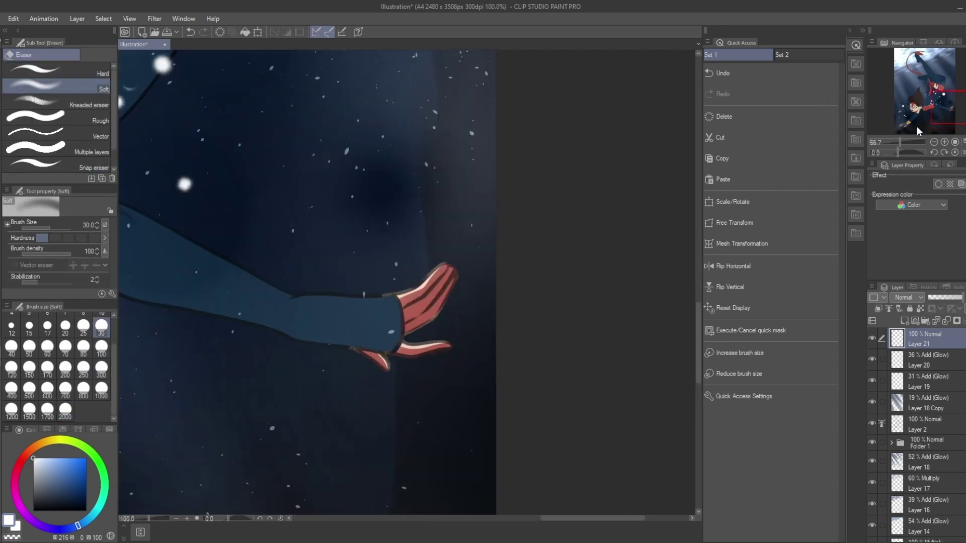
drag(928, 132, 907, 109)
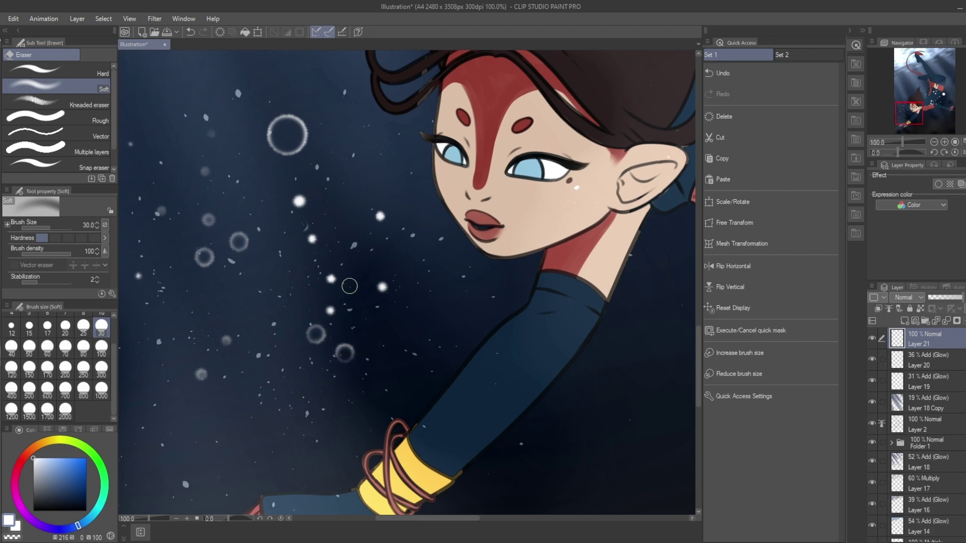
scroll(332, 172, down, 4)
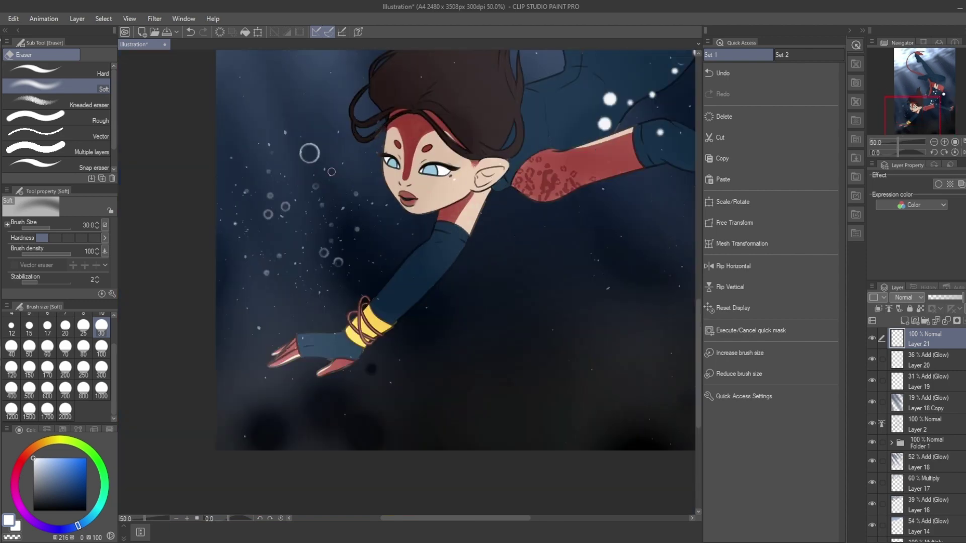
scroll(571, 212, up, 2)
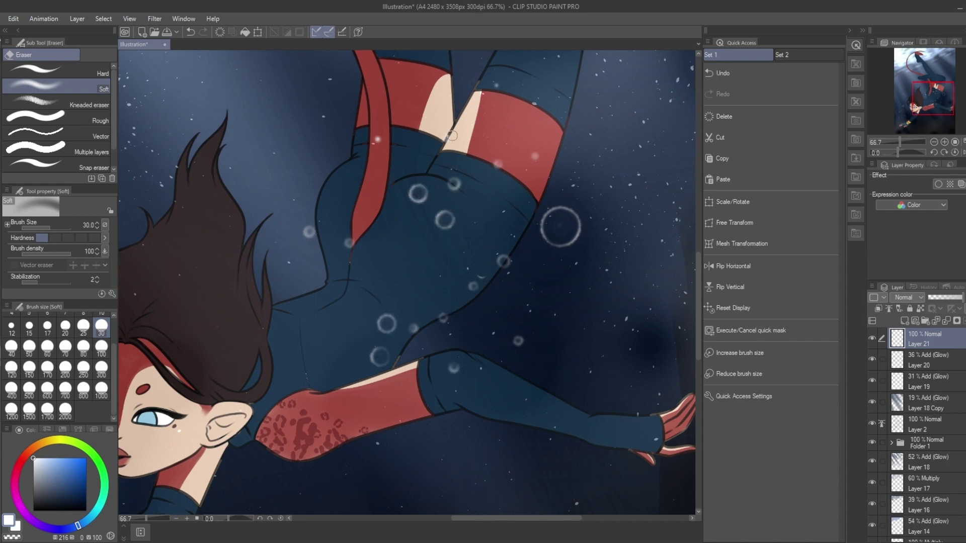
Step: Draw shiny bubbles around the swimmer with the pen, working down toward her hips and legs
key(p)
scroll(478, 108, down, 3)
scroll(334, 252, up, 6)
scroll(221, 387, down, 3)
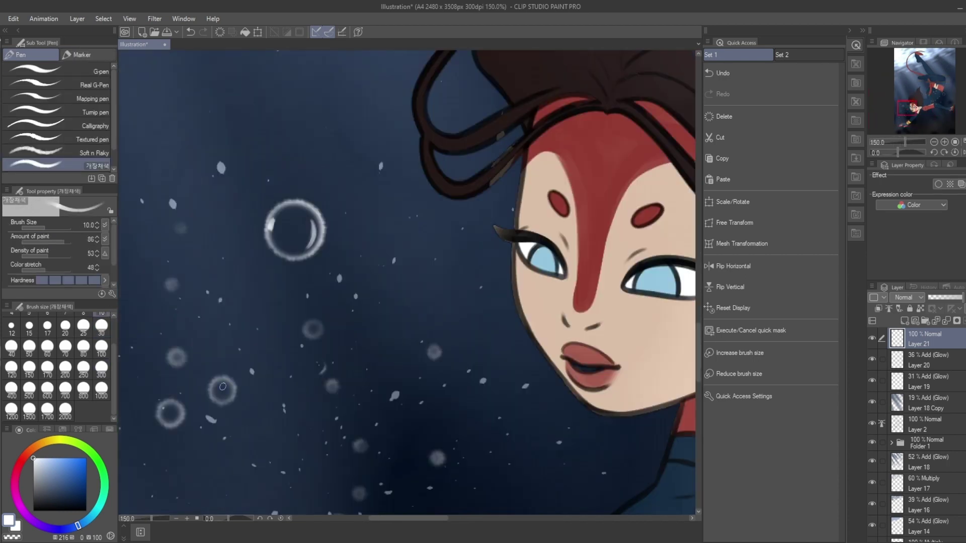
scroll(229, 325, down, 1)
scroll(238, 471, down, 3)
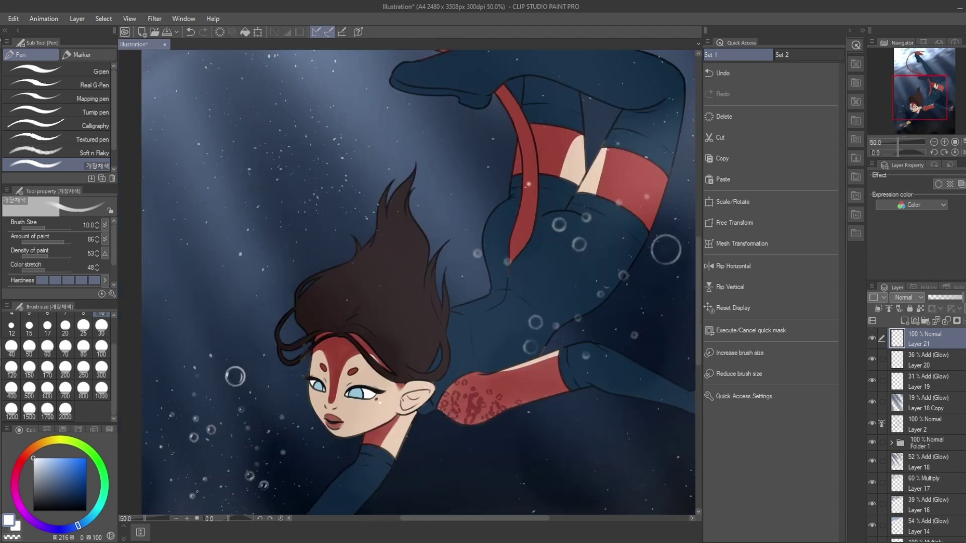
scroll(246, 320, up, 4)
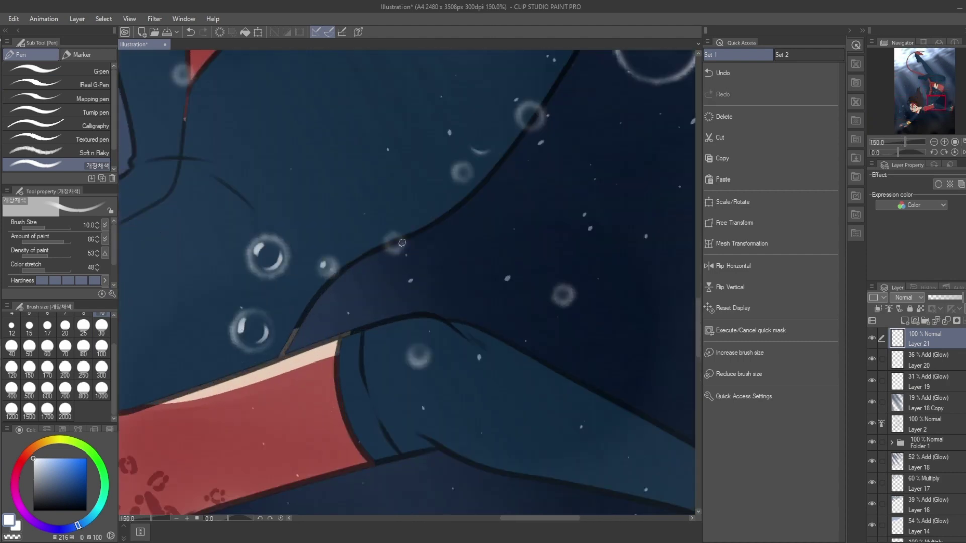
scroll(587, 250, down, 1)
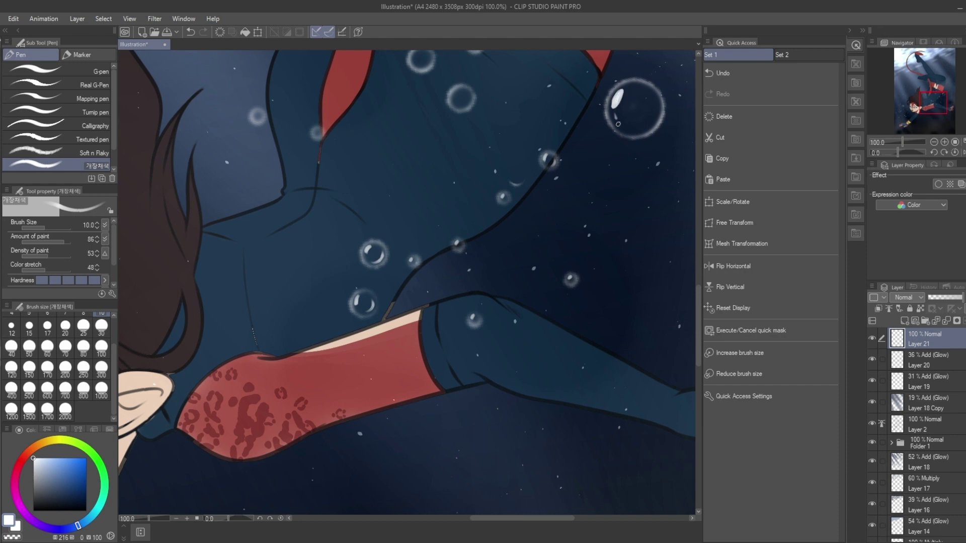
drag(467, 100, 458, 213)
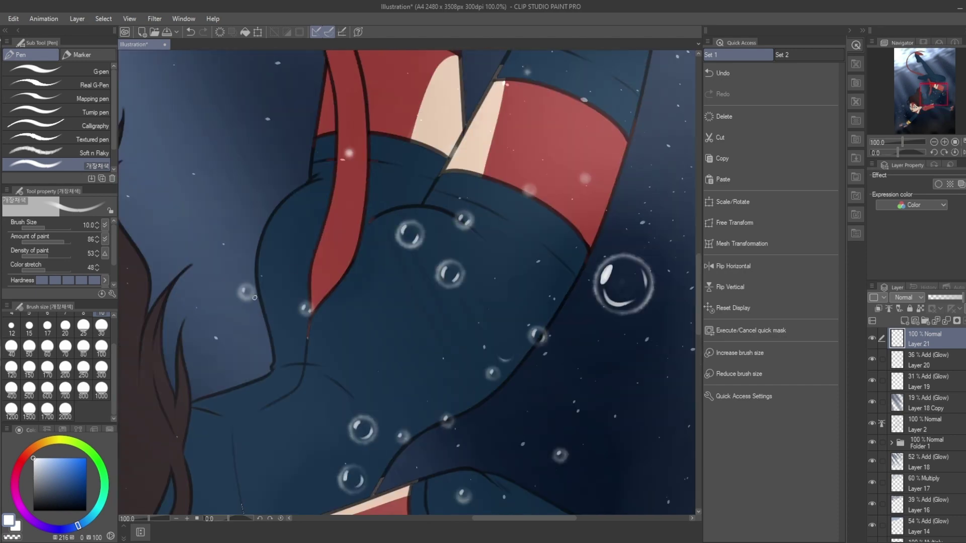
scroll(339, 343, down, 3)
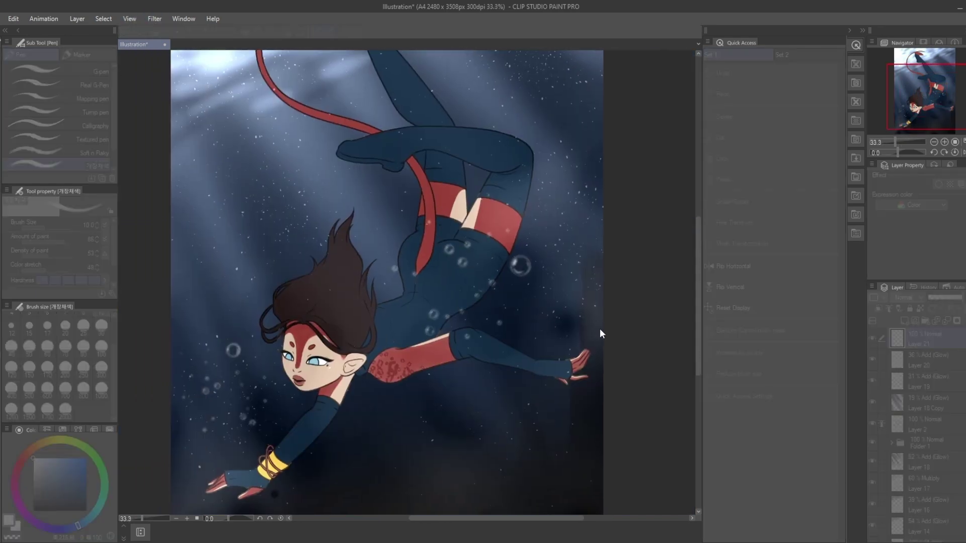
Step: Duplicate the bubbles layer and shrink the copy toward the lower right
key(ctrl+c)
key(ctrl+v)
key(ctrl+t)
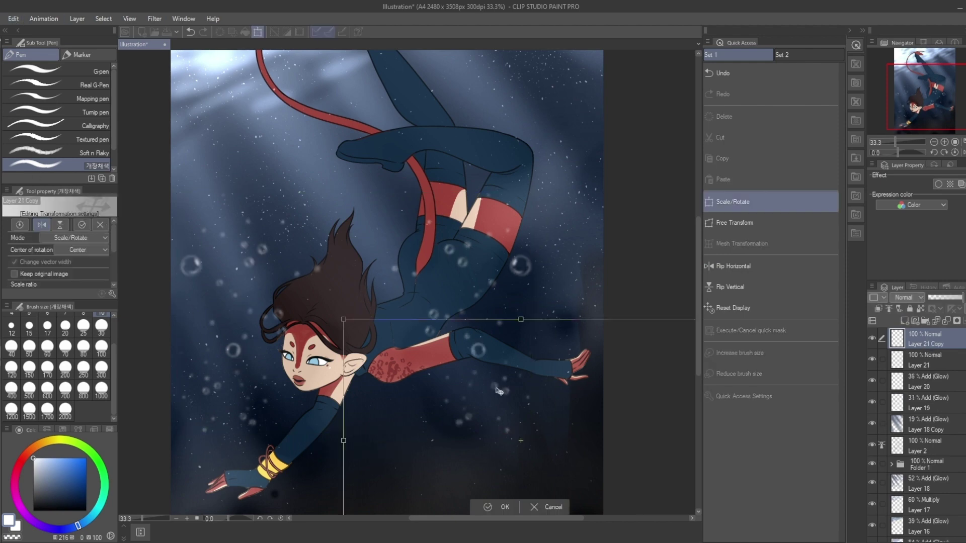
drag(334, 319, 345, 345)
key(Return)
scroll(925, 111, down, 1)
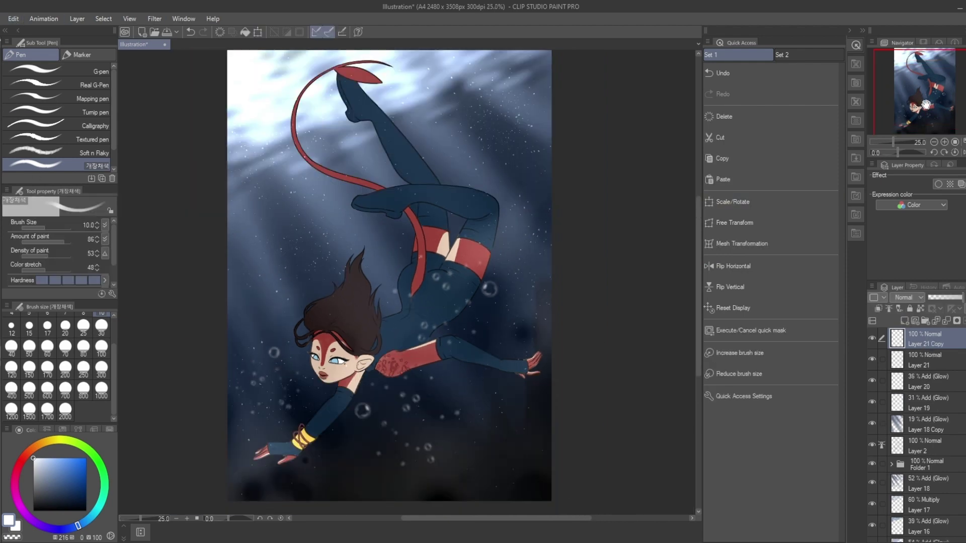
Step: Lay a dark gradient on a new layer set to Multiply at 66% opacity
key(ctrl+shift+n)
key(g)
drag(387, 464, 388, 106)
click(908, 298)
click(908, 322)
drag(962, 298, 951, 298)
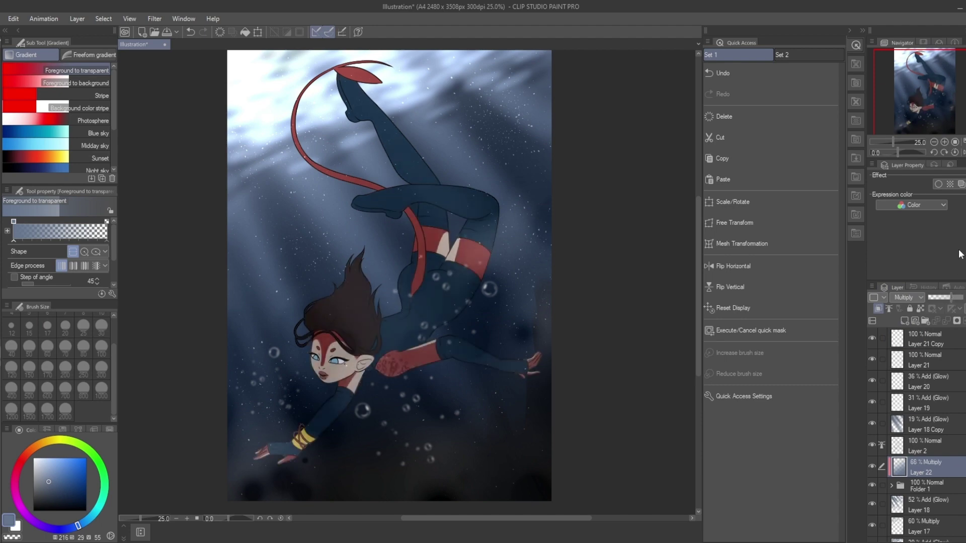
Step: Add a white top-left gradient, erase it off the figure, and set it to Add (Glow) 63%
key(ctrl+shift+n)
key(x)
drag(241, 66, 413, 282)
key(e)
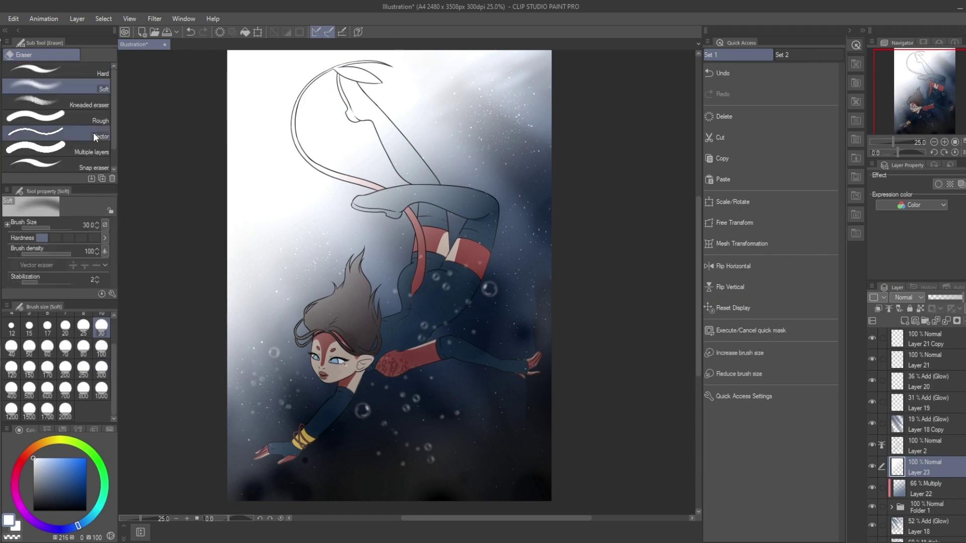
click(102, 388)
mouse_move(478, 101)
mouse_down()
mouse_move(402, 252)
mouse_move(517, 194)
mouse_move(352, 126)
mouse_up()
click(906, 298)
click(906, 352)
drag(962, 298, 950, 297)
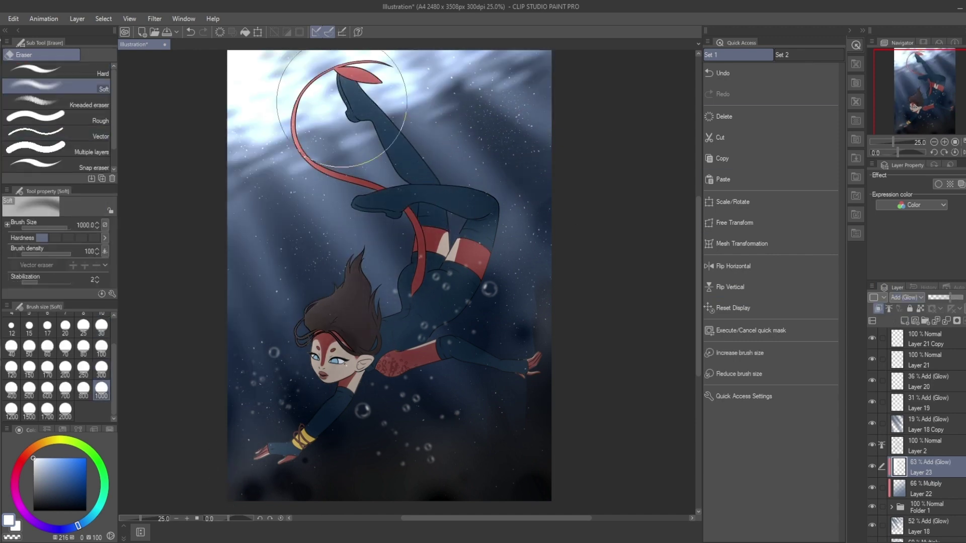
Step: Fill a white rounded border on a new layer above Layer 18 via shrunk, inverted selection
click(926, 527)
key(ctrl+shift+n)
key(ctrl+a)
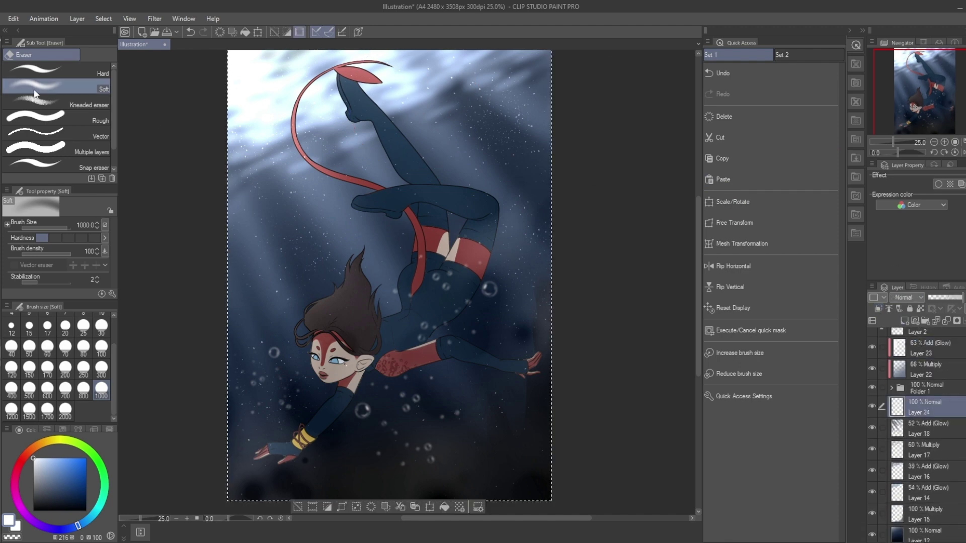
key(alt+s)
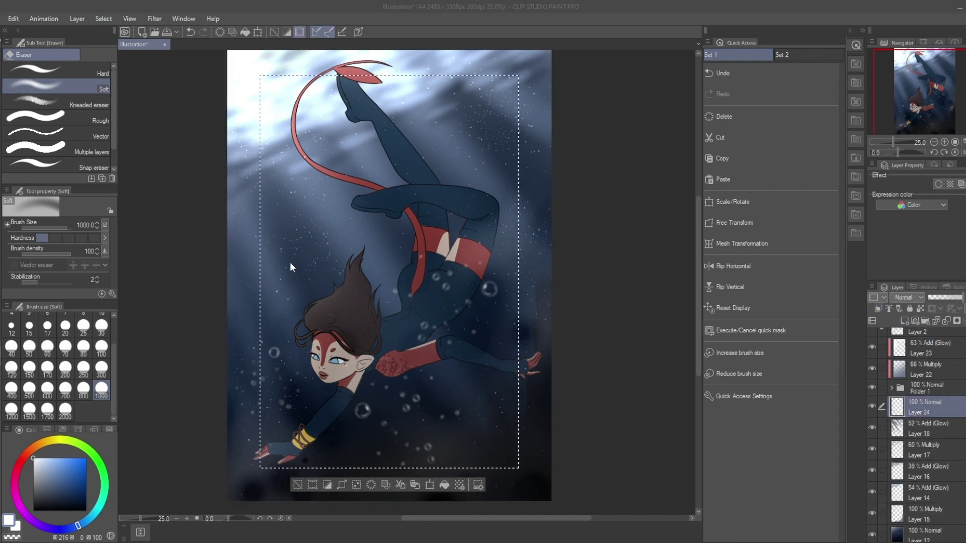
key(ctrl+shift+i)
key(g)
click(238, 154)
key(ctrl+d)
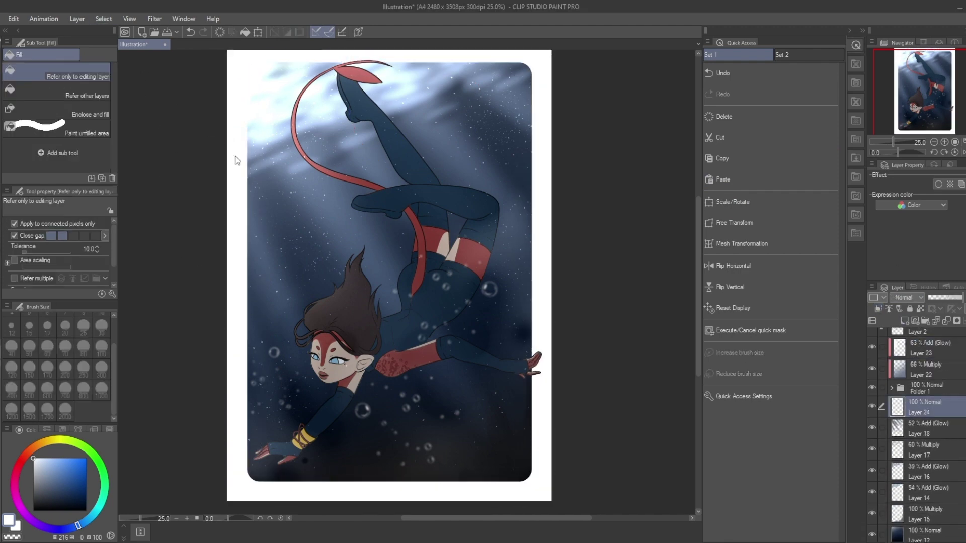
Step: Sign the initials KC in the corner on a new Add (Glow) layer at 21%
key(ctrl+shift+n)
key(p)
scroll(504, 453, up, 5)
drag(397, 217, 408, 316)
drag(370, 238, 438, 294)
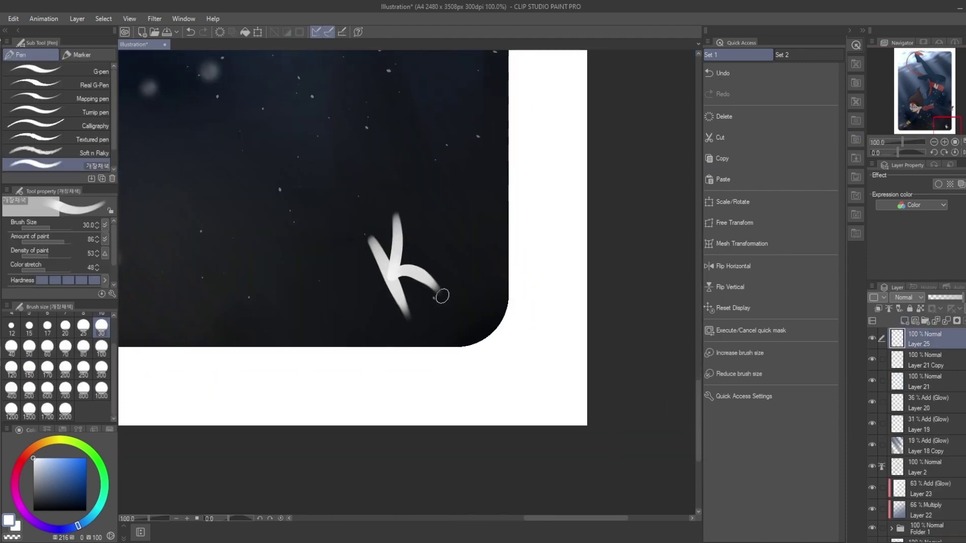
drag(436, 200, 471, 260)
drag(483, 267, 425, 329)
click(905, 297)
click(903, 428)
drag(959, 298, 933, 297)
Step: Zoom out to the whole artwork and ready the hard eraser on particle Layer 20
key(ctrl+minus)
key(ctrl+minus)
key(ctrl+minus)
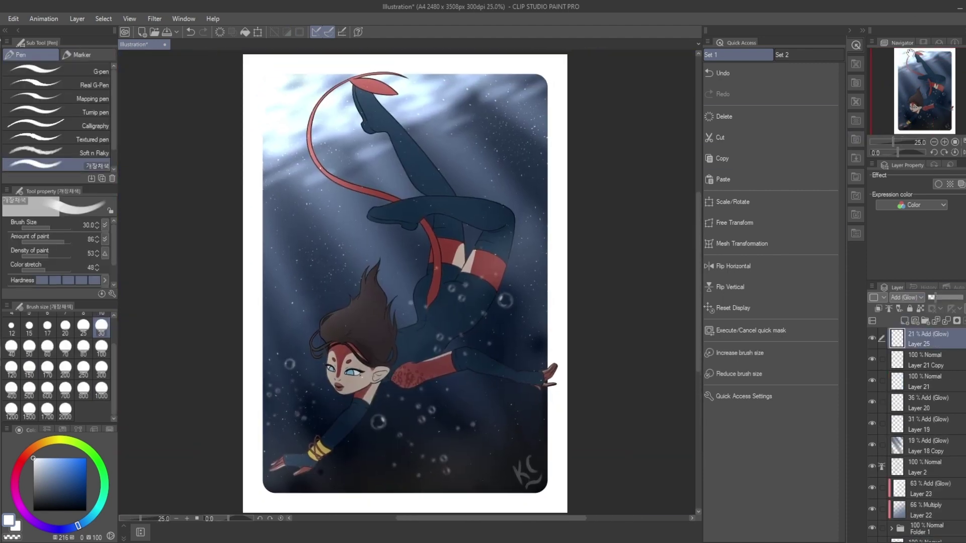
click(926, 405)
key(e)
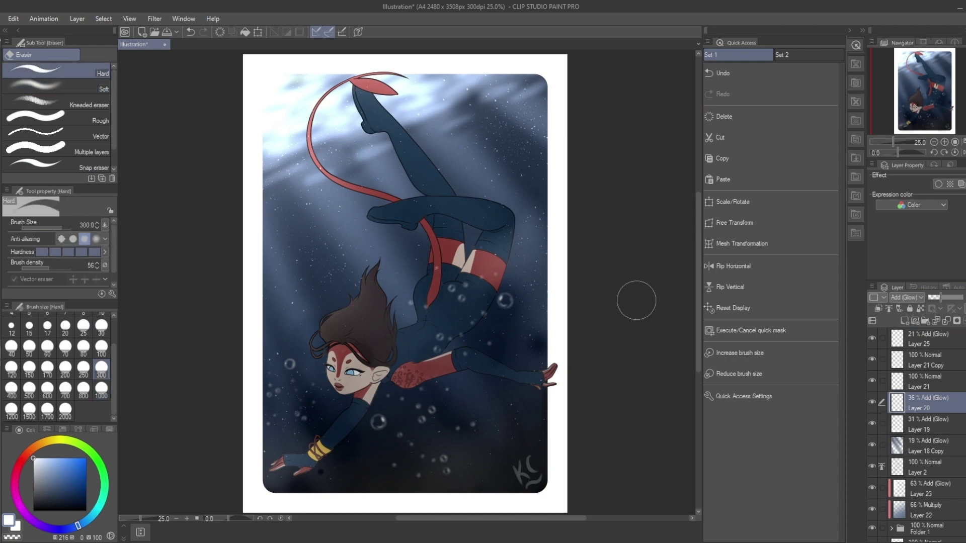